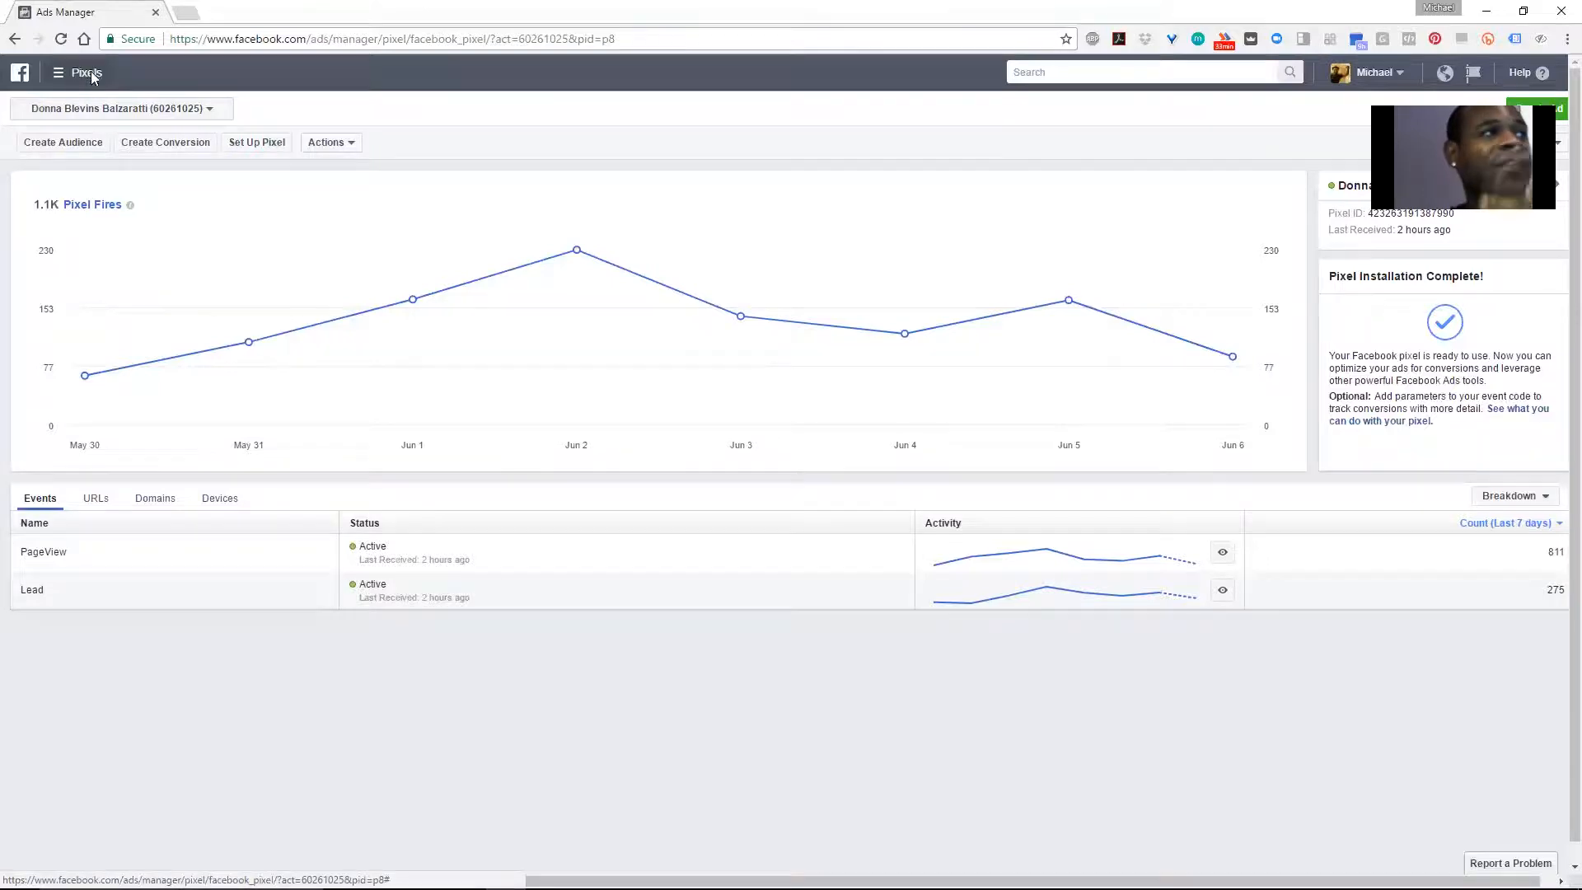
# Go to the ad account's audiences and start a custom audience from a customer file, choosing to add a file or pasted data
pyautogui.click(90, 74)
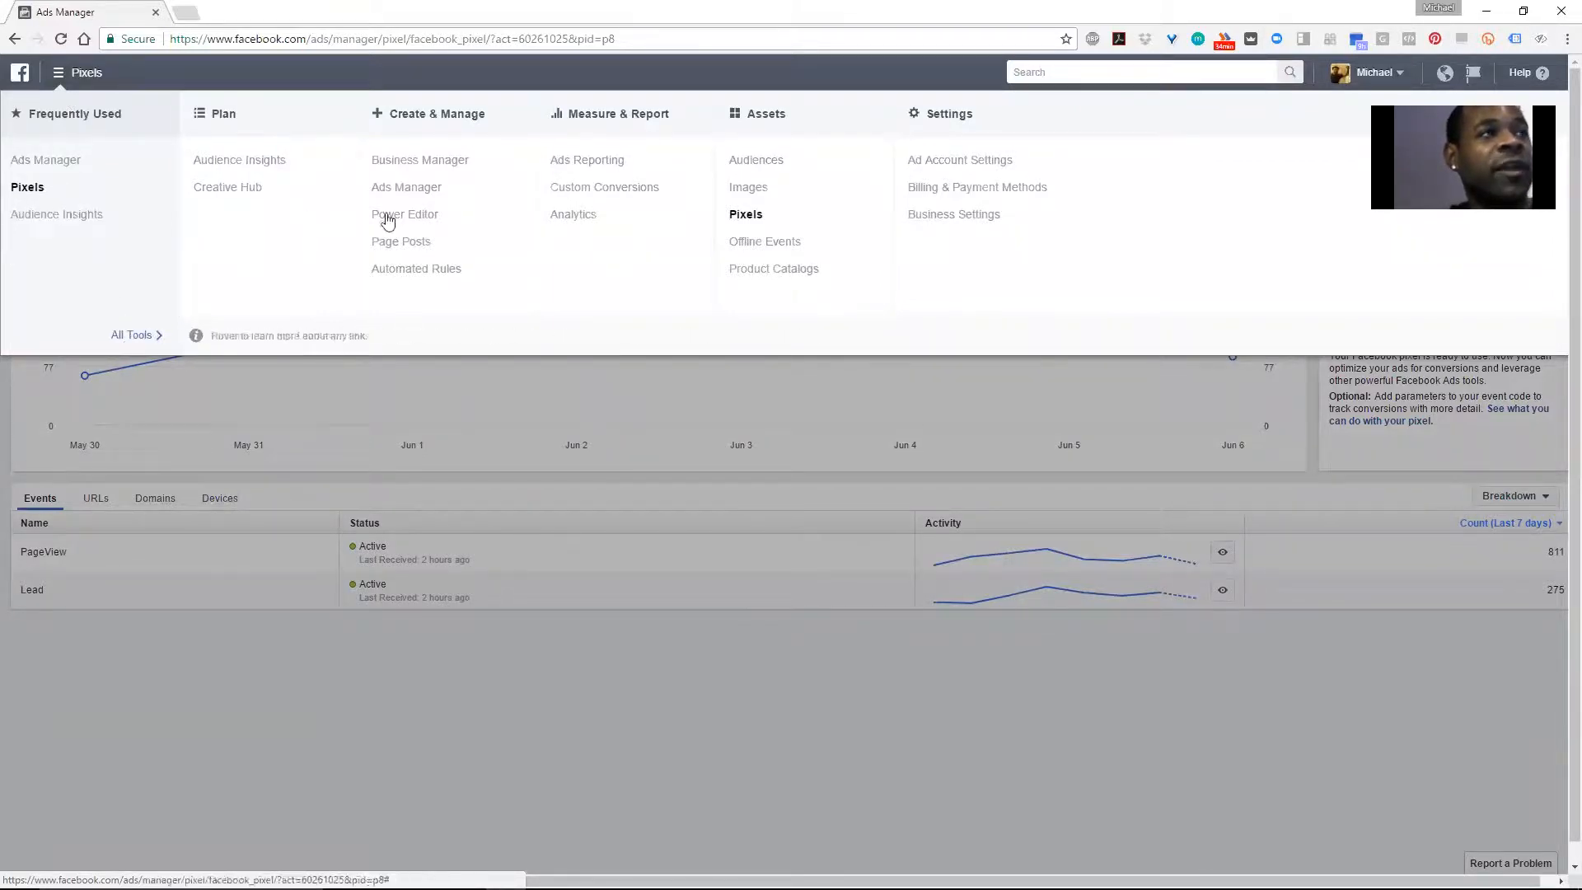
pyautogui.click(756, 160)
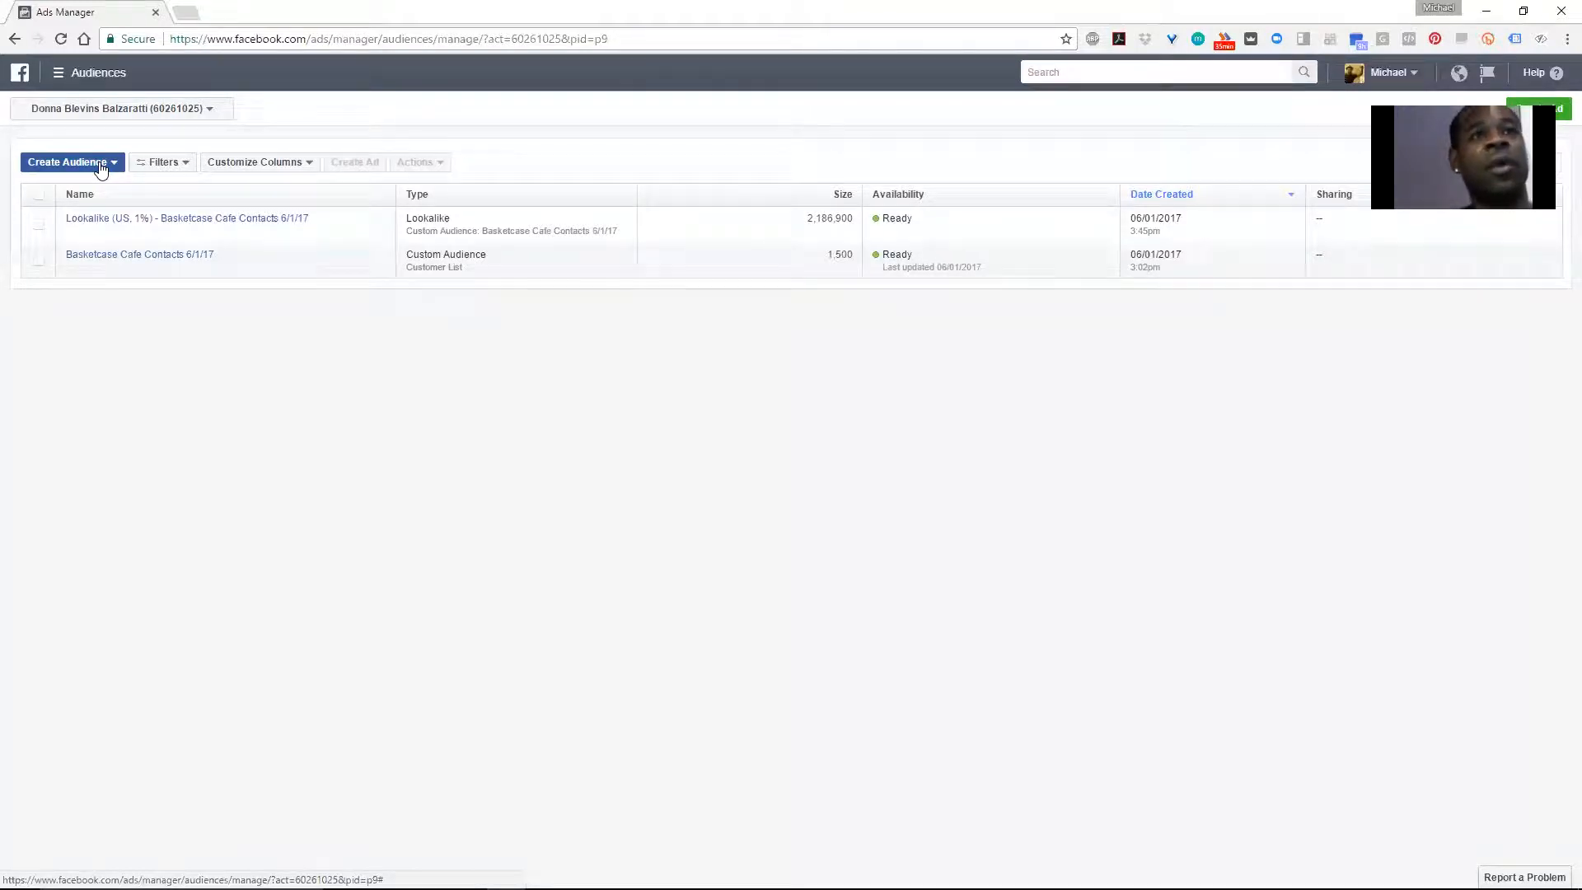
pyautogui.click(101, 167)
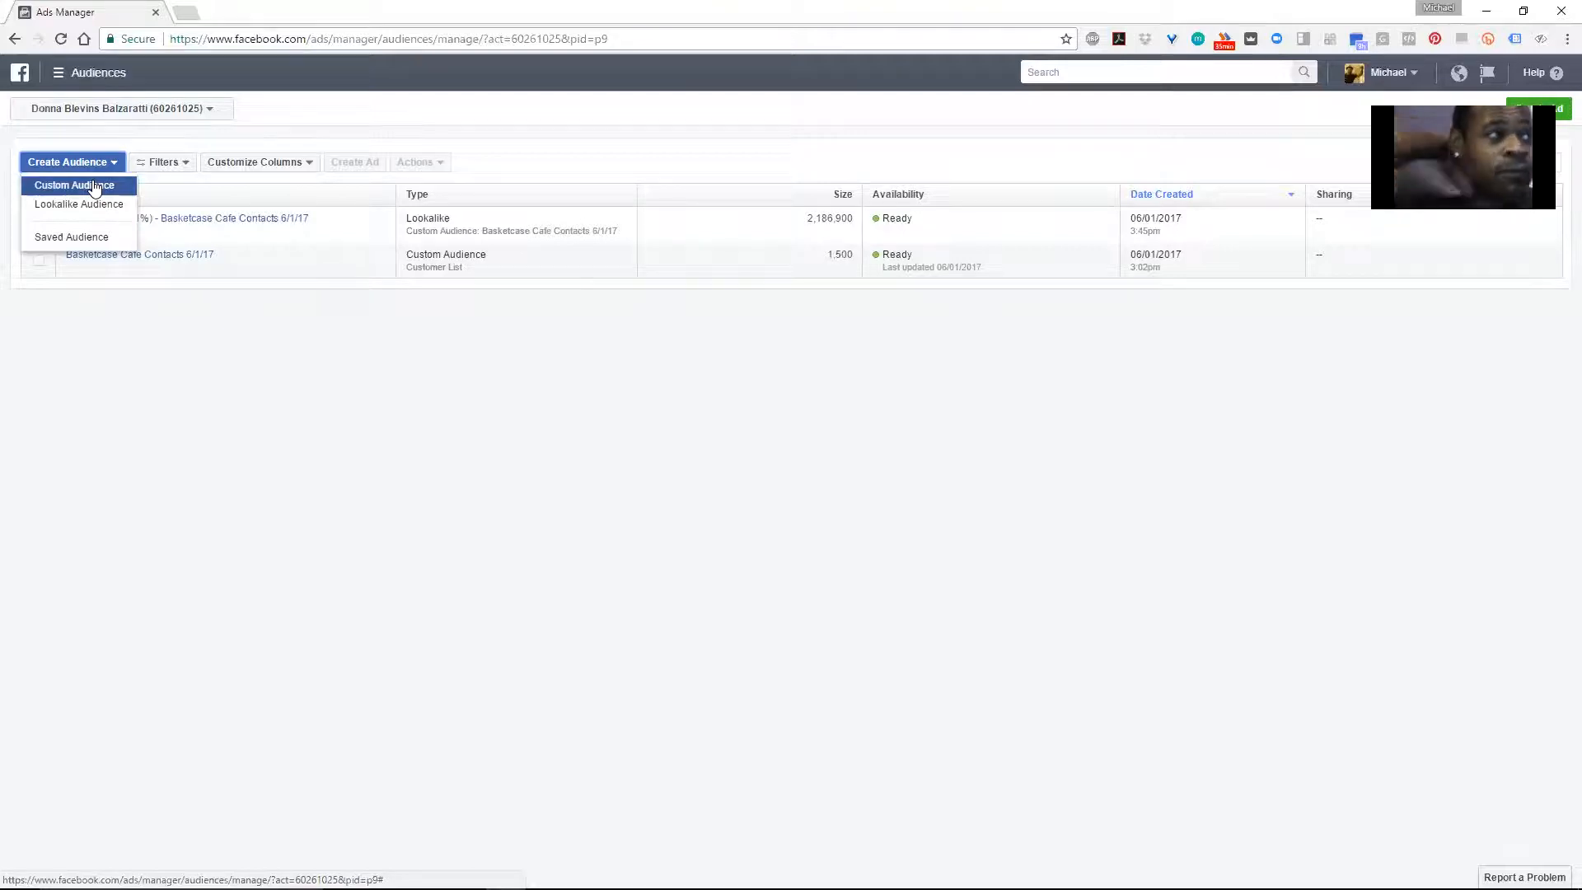
pyautogui.click(93, 186)
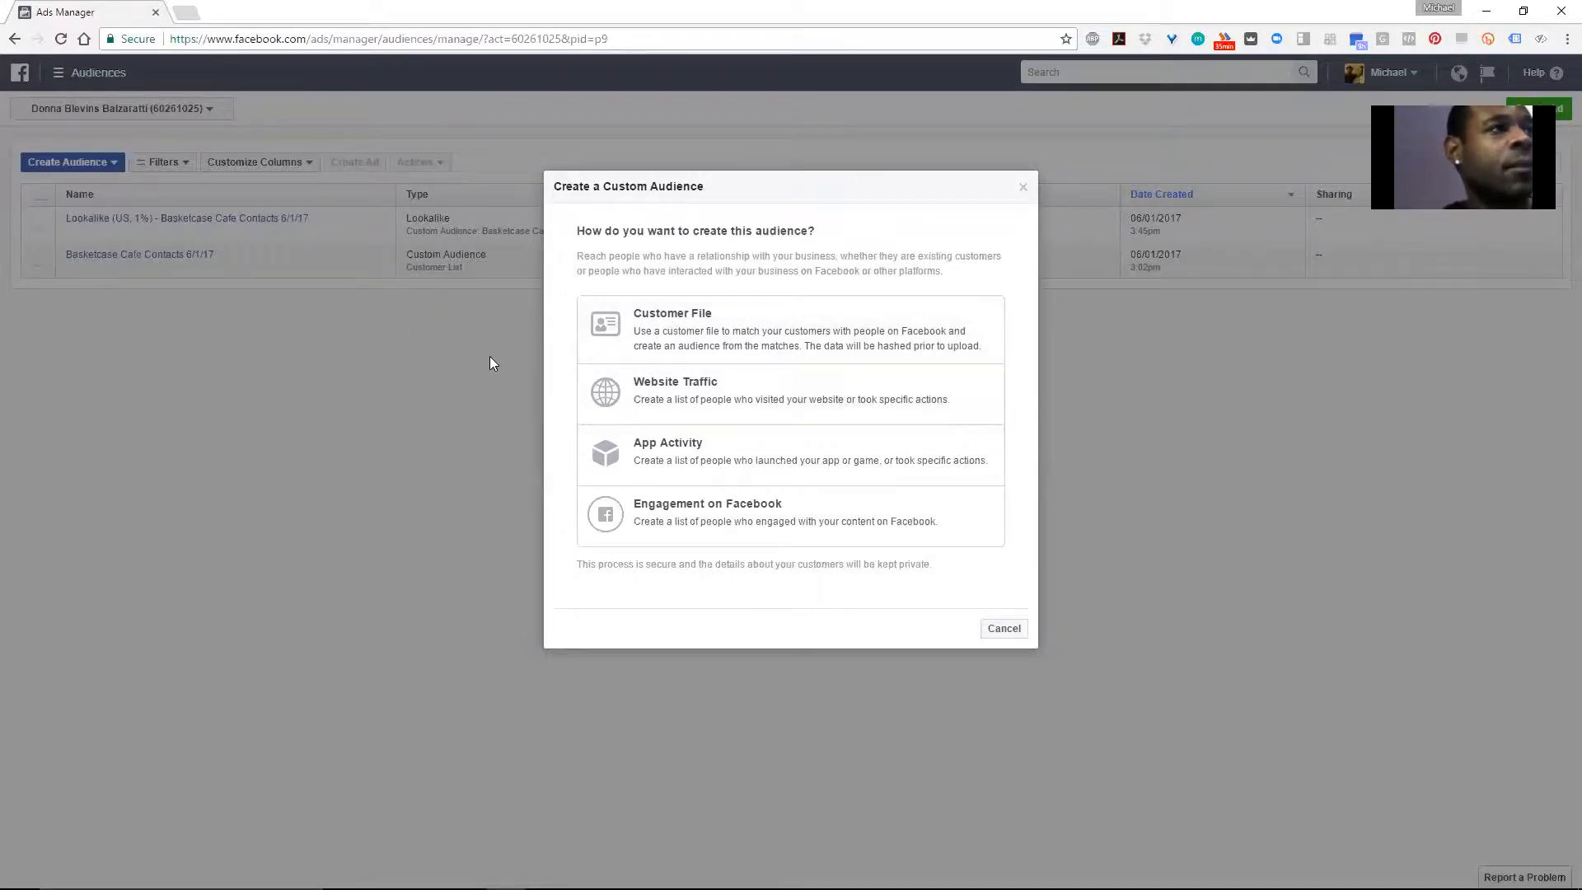
pyautogui.click(742, 334)
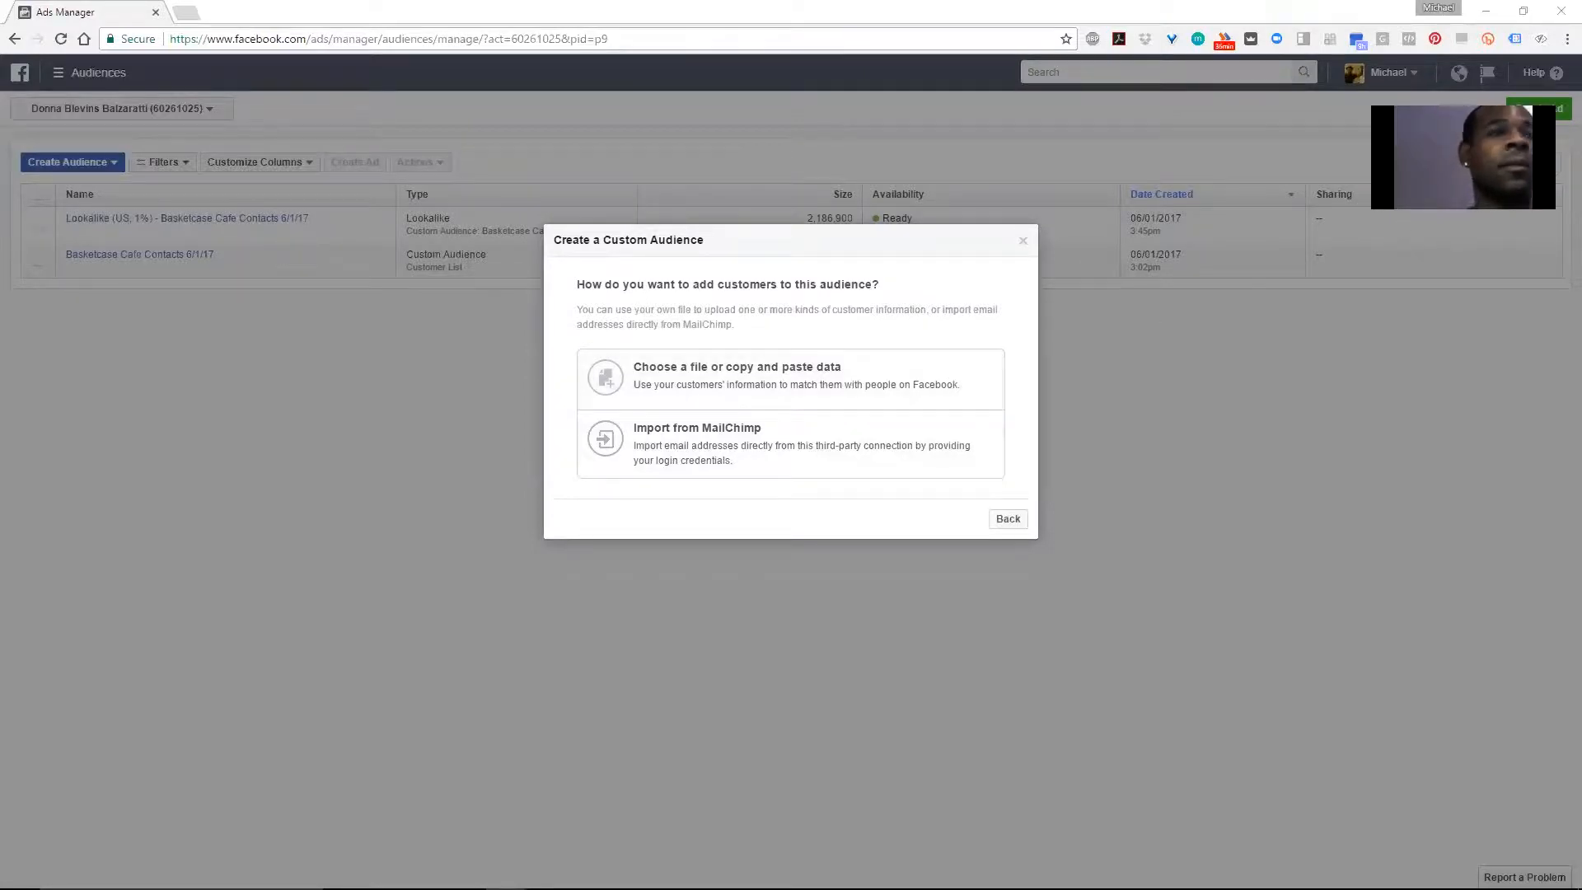
pyautogui.click(773, 378)
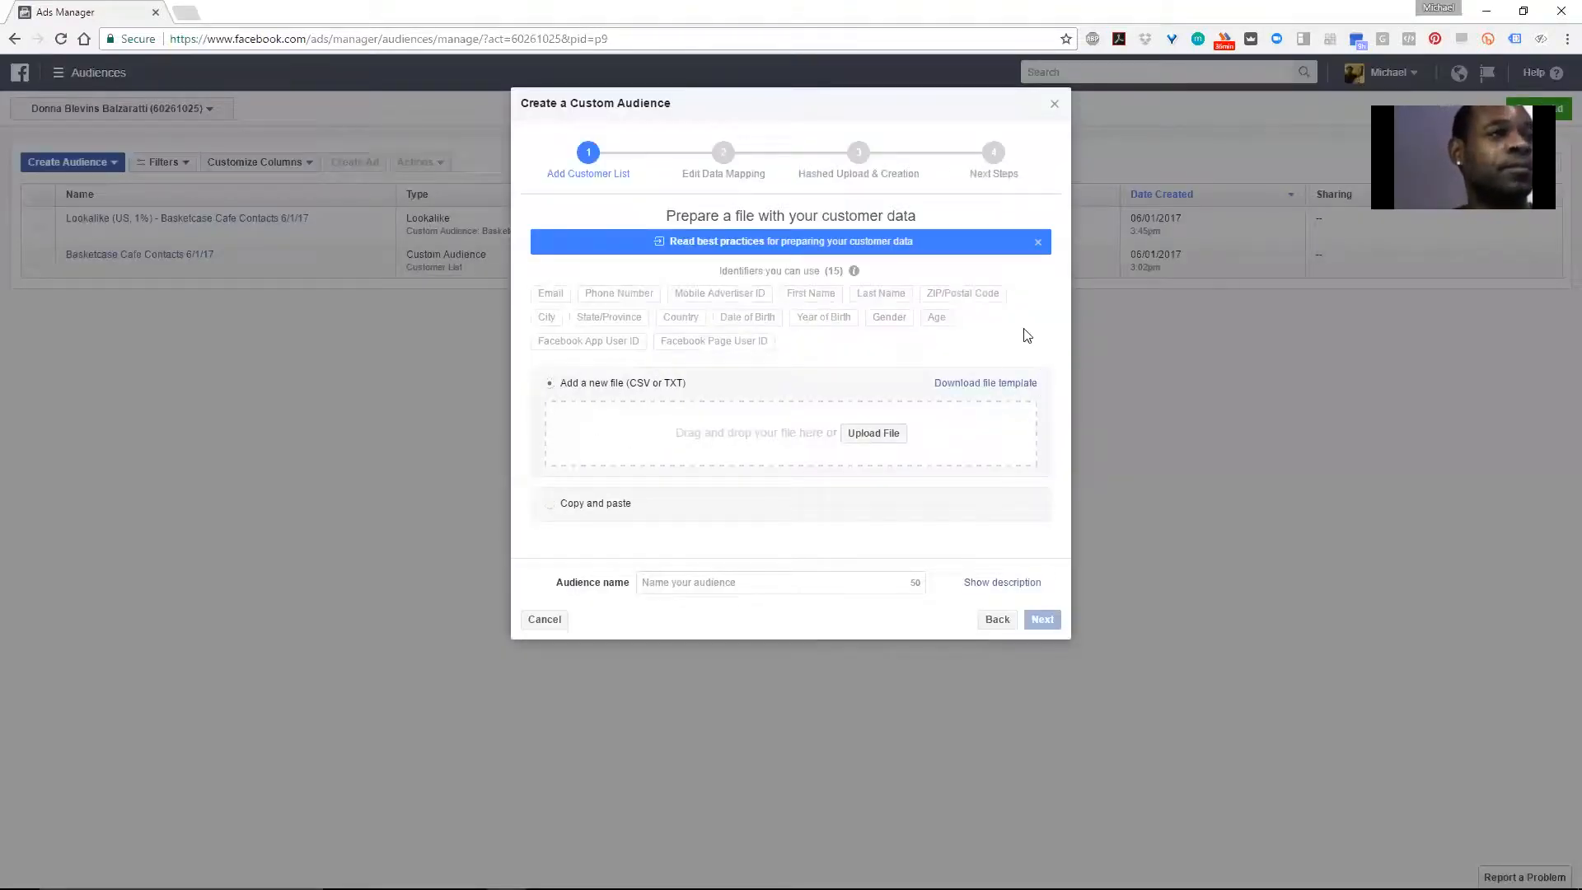
# Add the contact_export_060717_0712 CSV file from the Basketcase Cafe folder as the customer list
pyautogui.click(425, 874)
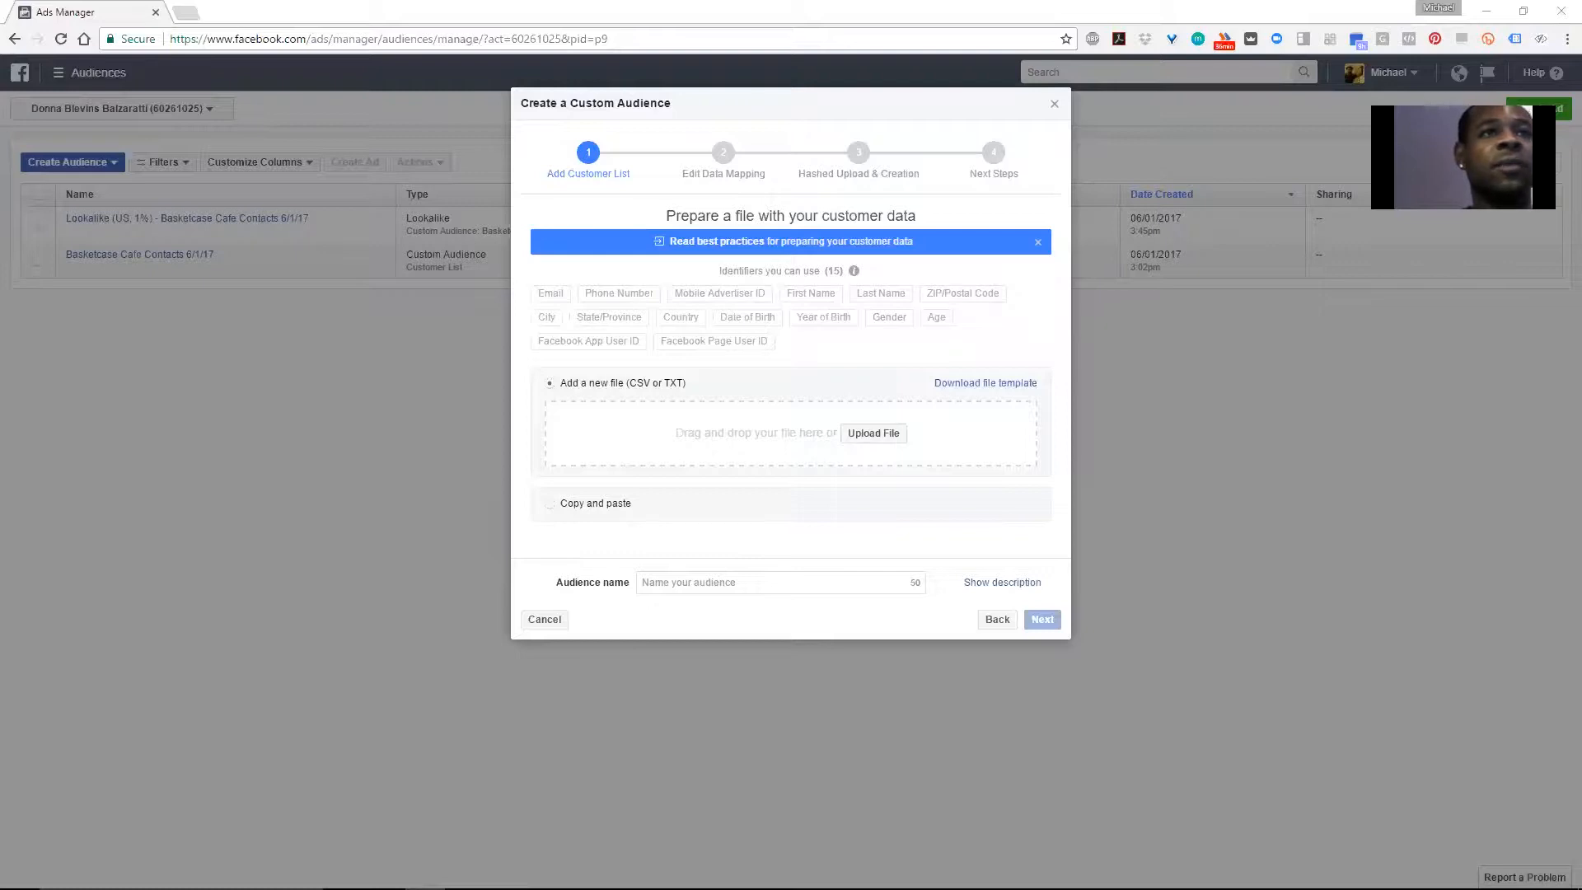
pyautogui.moveTo(1581, 272); pyautogui.dragTo(1474, 272)
pyautogui.moveTo(1411, 511); pyautogui.dragTo(773, 427)
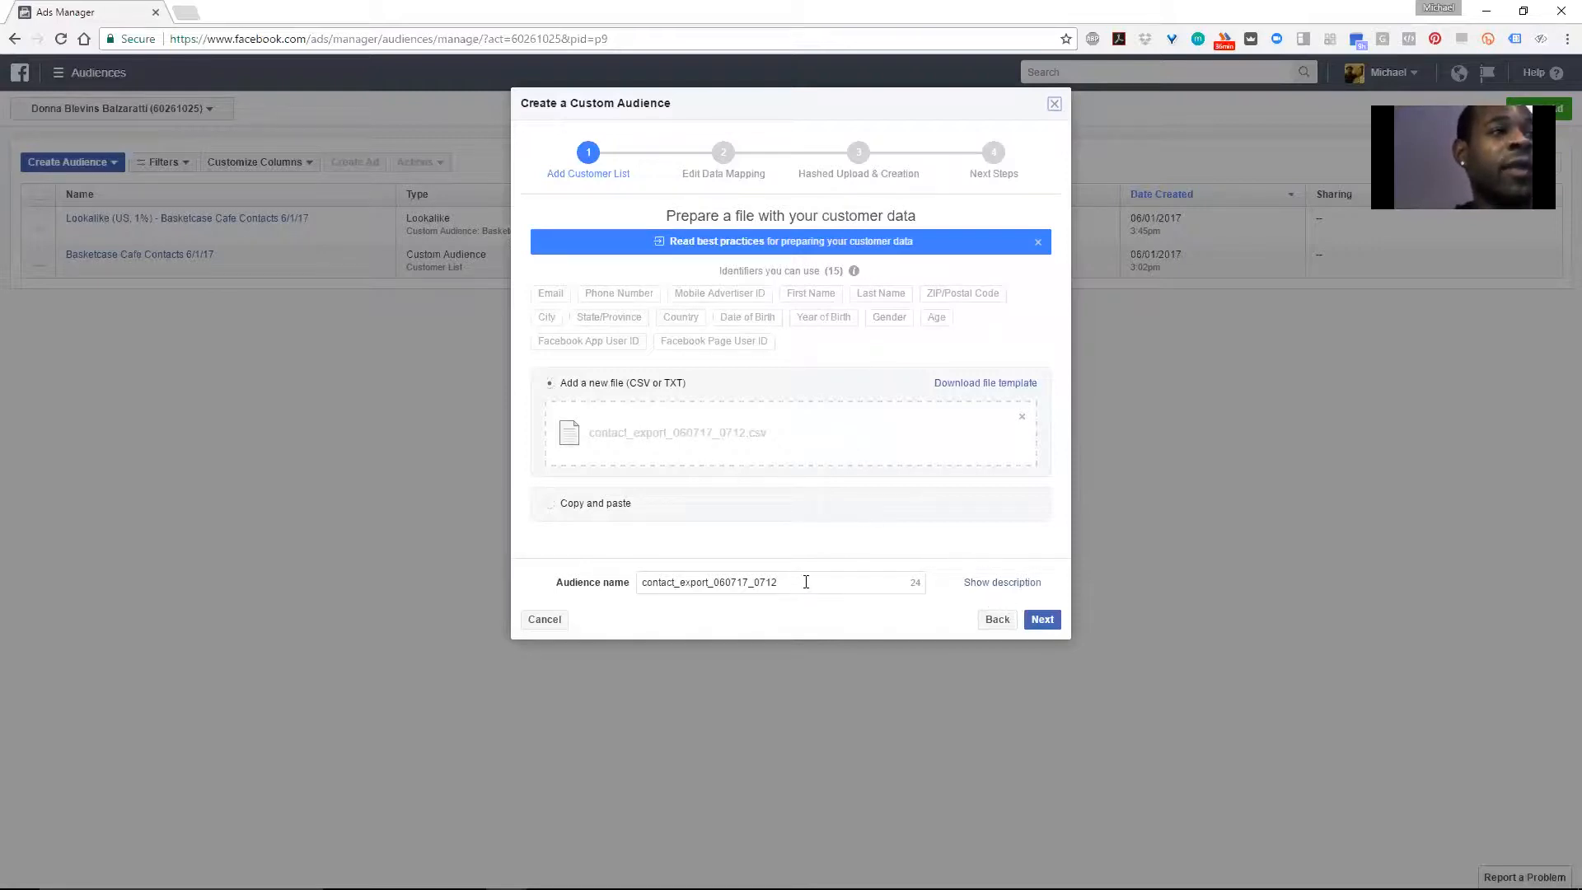
# Name the custom audience "Sample Custom Audience 6/7/2017"
pyautogui.moveTo(777, 583); pyautogui.dragTo(636, 583)
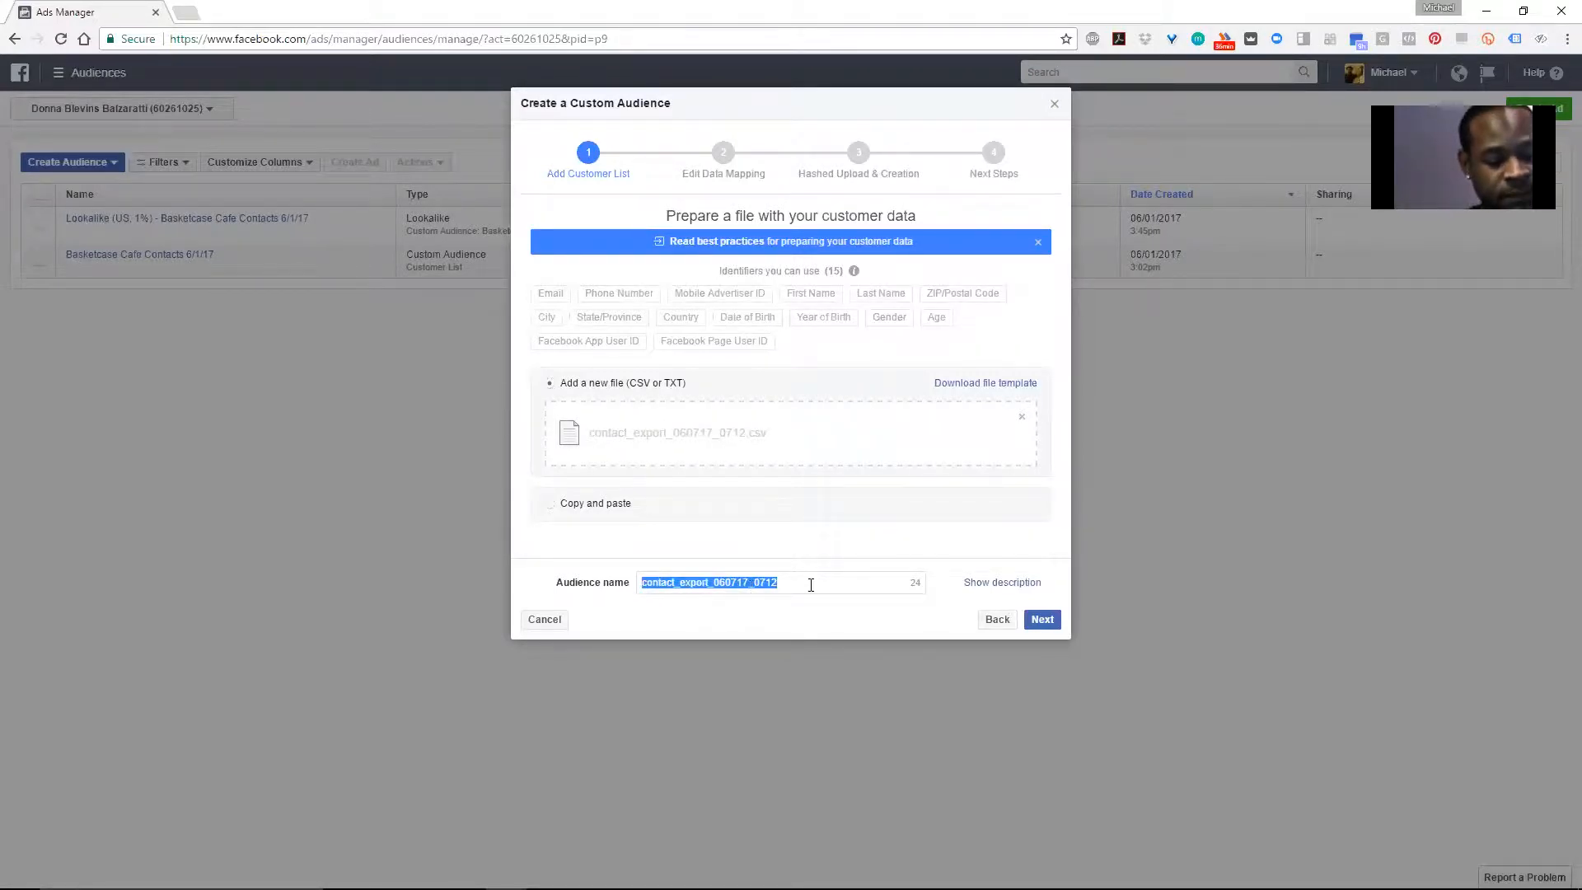
pyautogui.write('Cut')
pyautogui.press('BackSpace')
pyautogui.press('BackSpace')
pyautogui.press('BackSpace')
pyautogui.write('S')
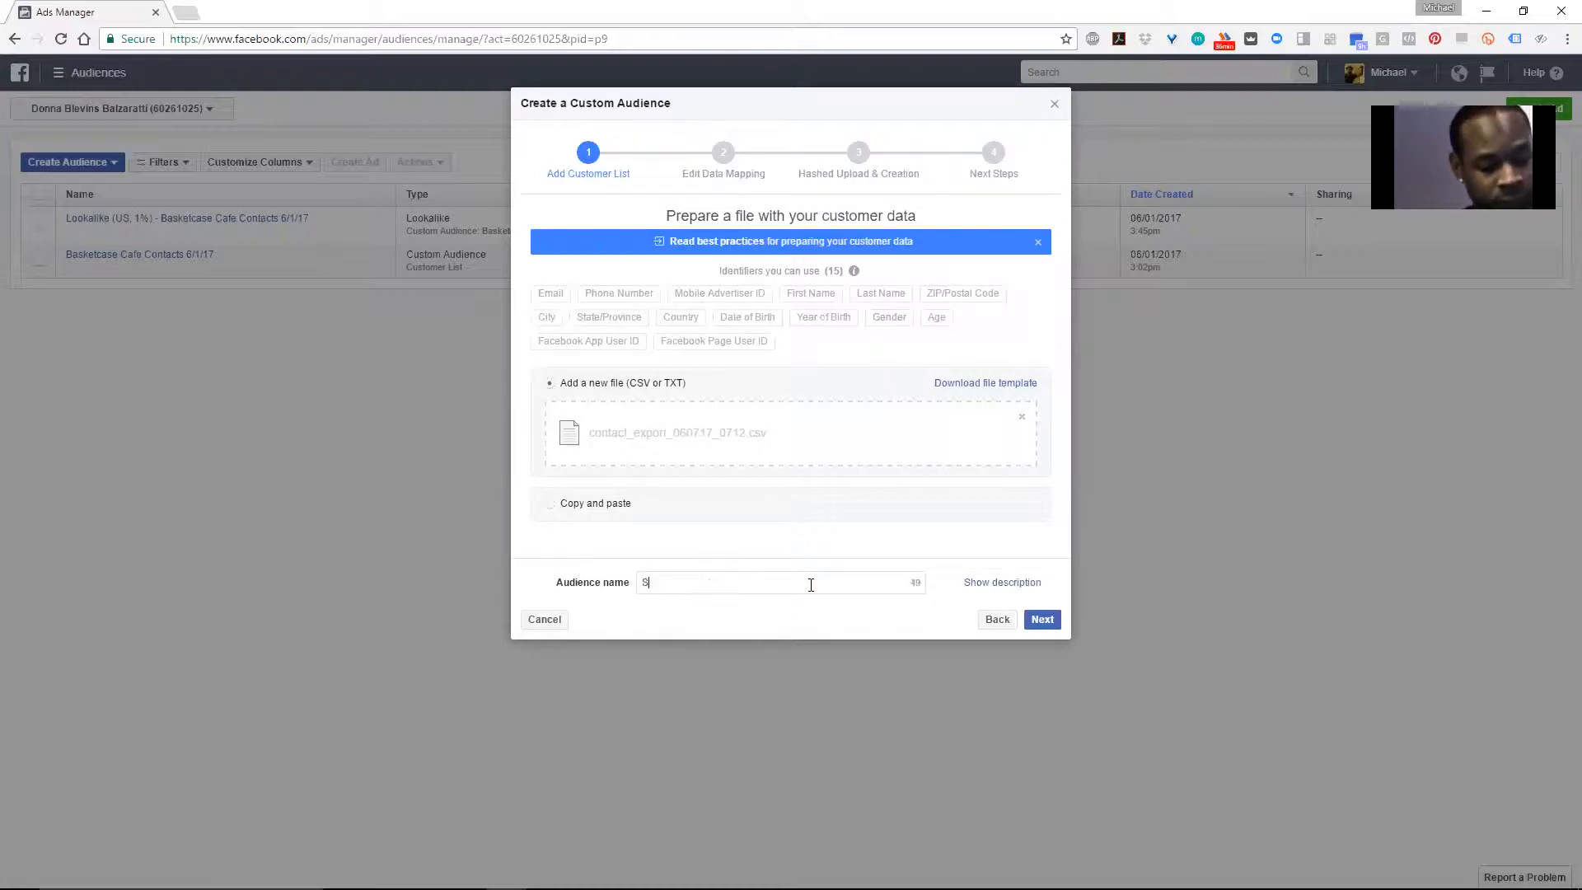
pyautogui.write('ample Cutom')
pyautogui.press('BackSpace')
pyautogui.press('BackSpace')
pyautogui.press('BackSpace')
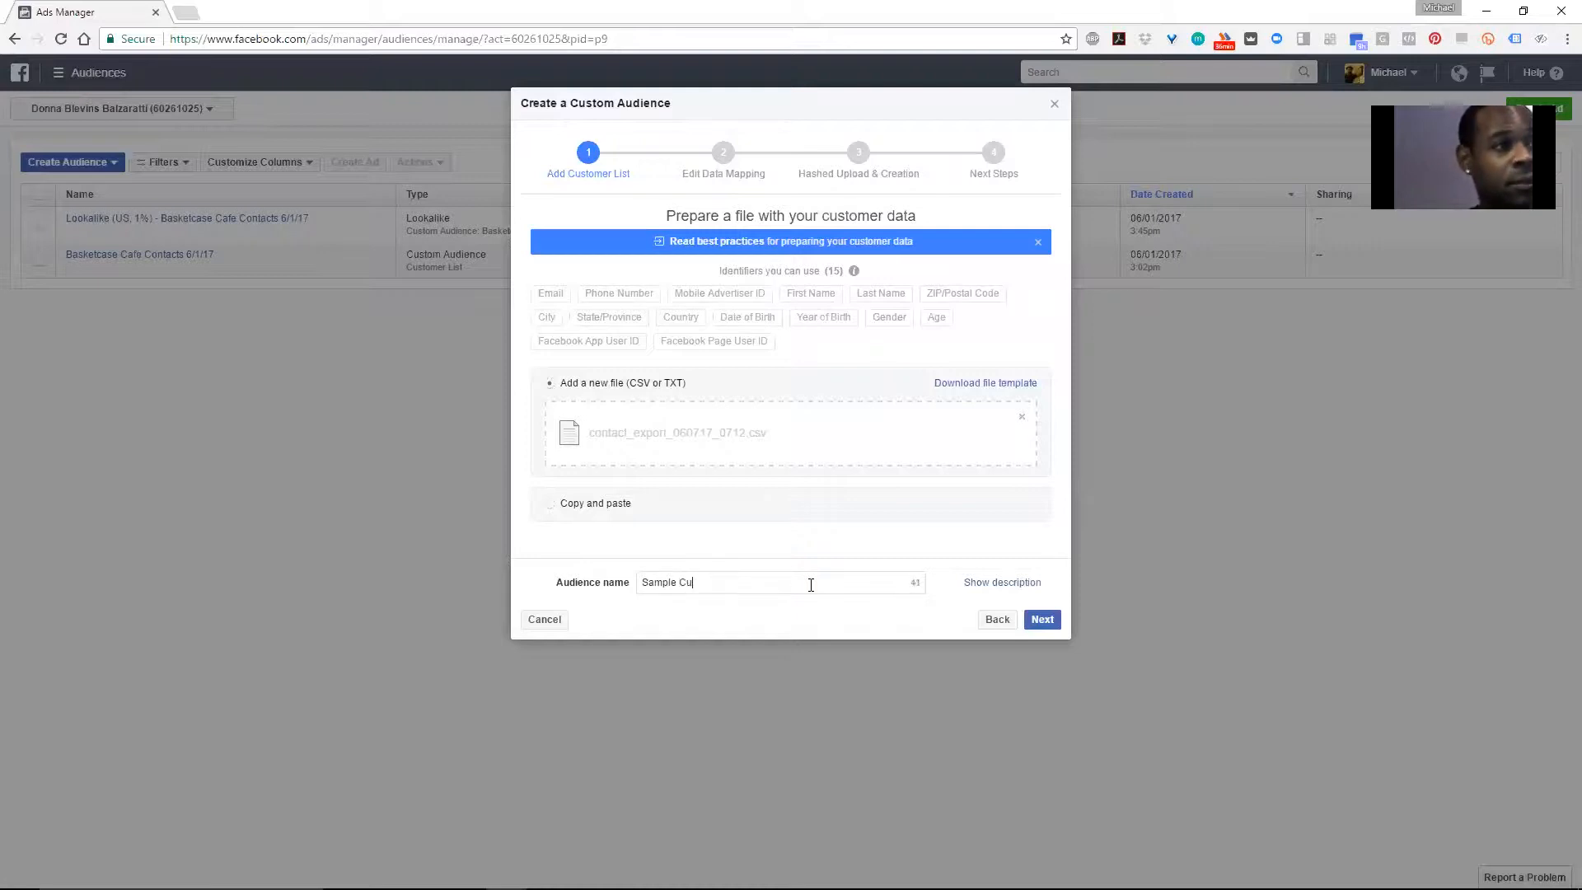
pyautogui.write('stom Audience 6/7/')
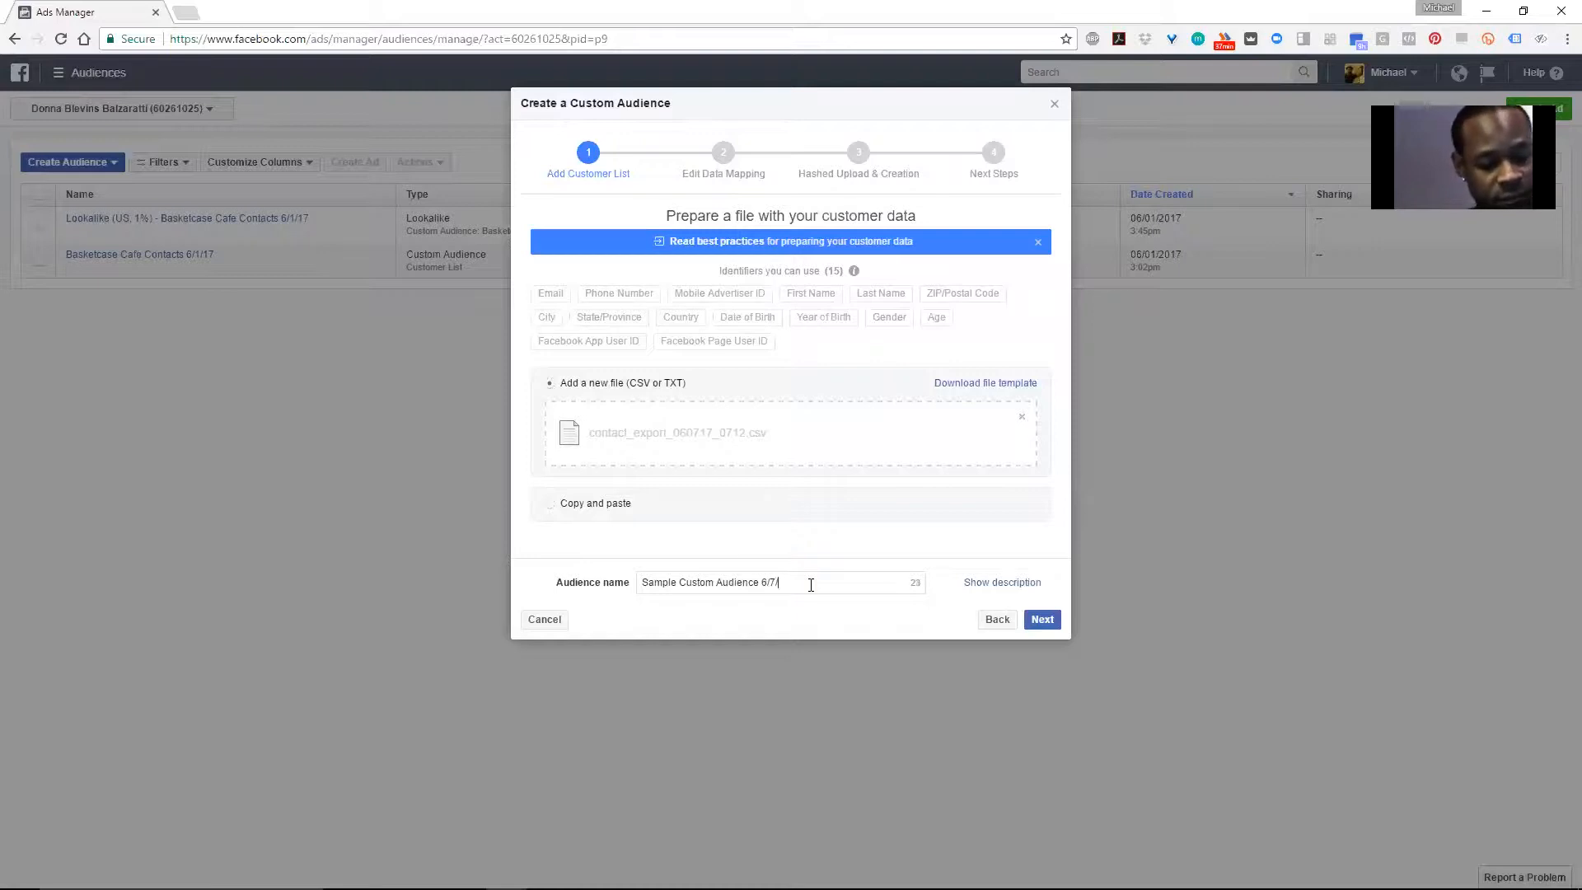
pyautogui.write('2017')
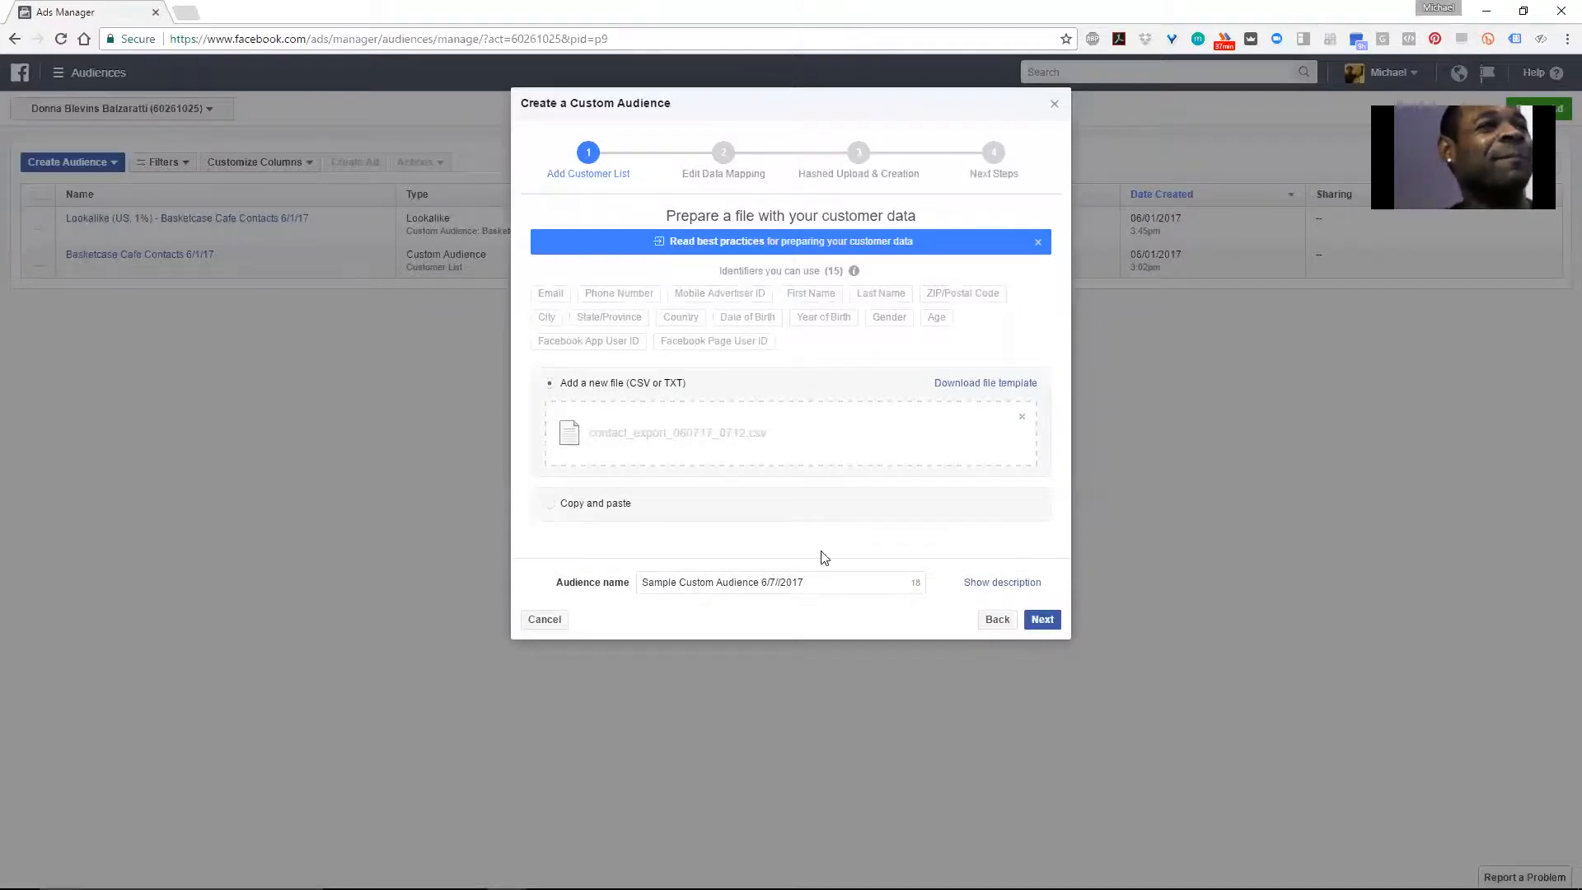
# Upload the customer list with only the email column mapped, leaving the name columns out, and finish creating the custom audience
pyautogui.click(1040, 620)
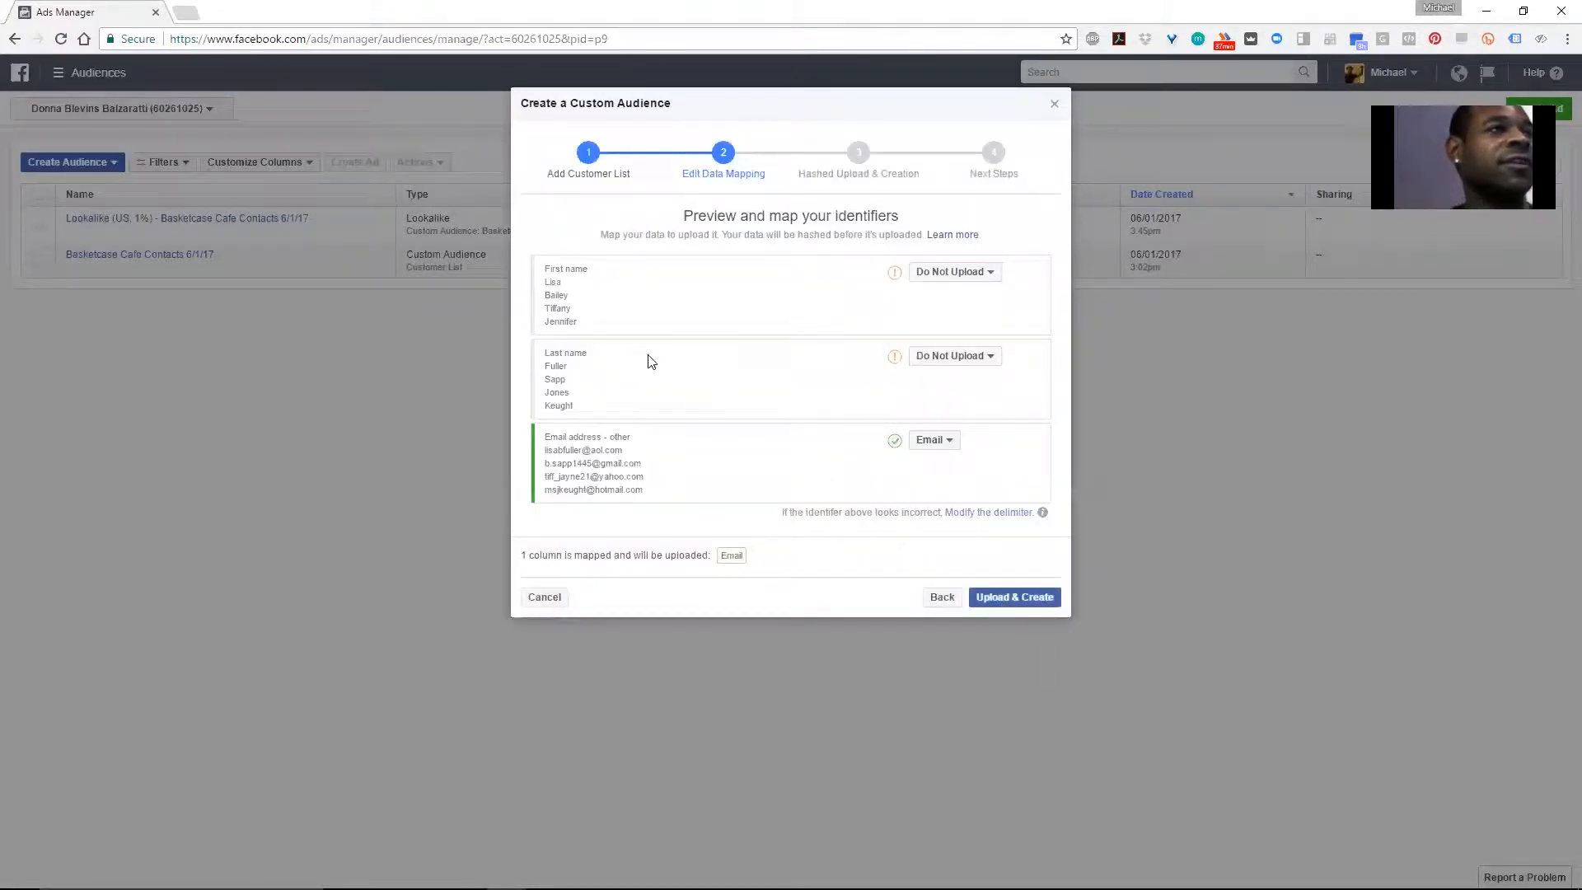
pyautogui.click(1016, 599)
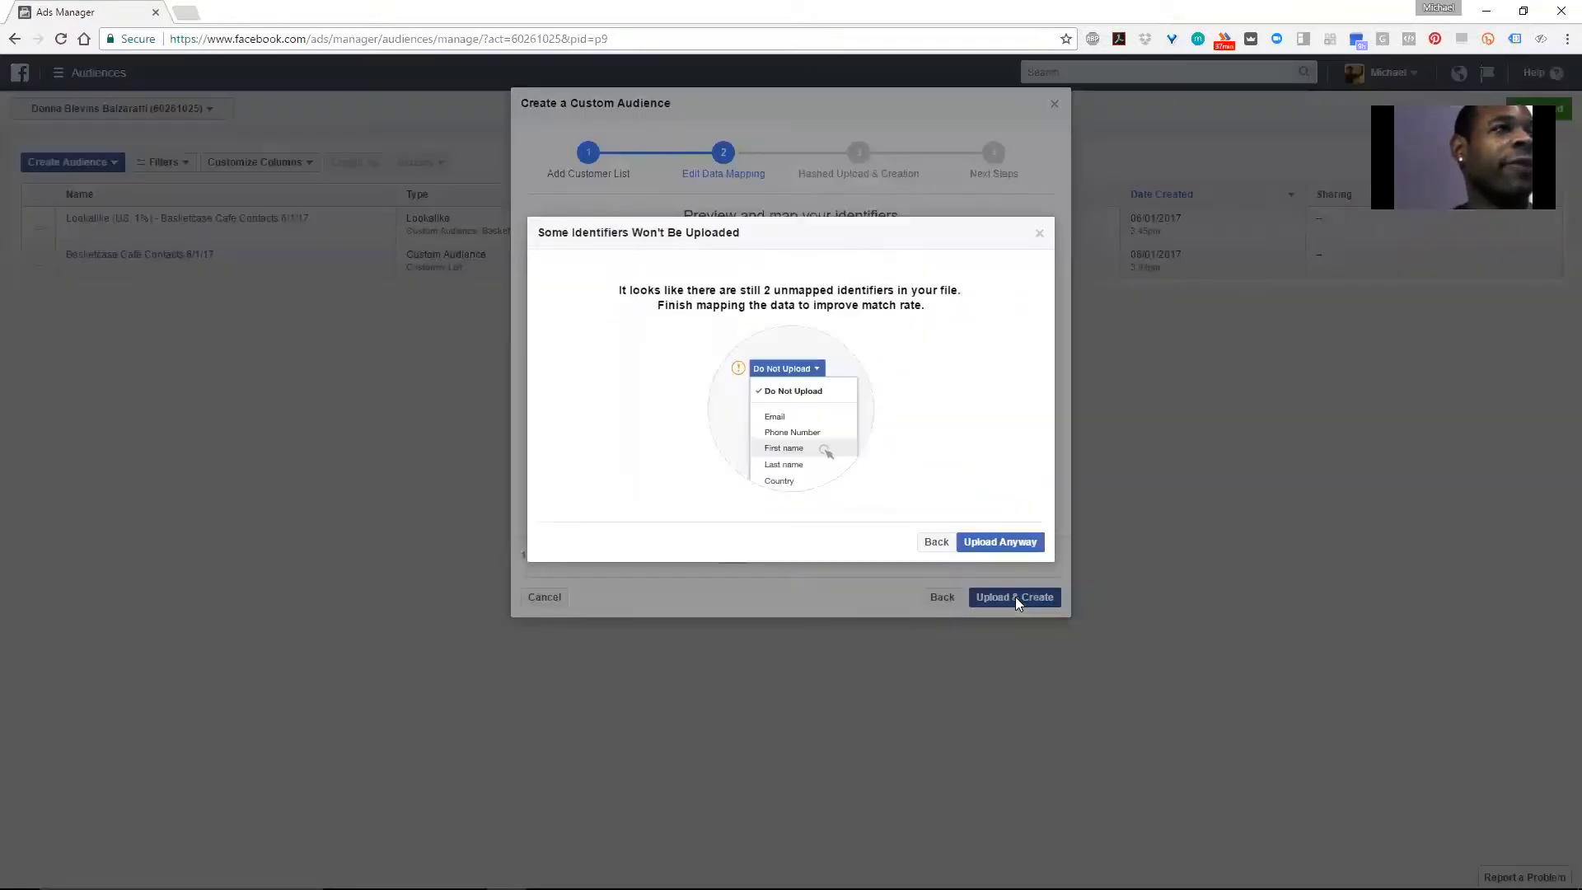
pyautogui.click(982, 544)
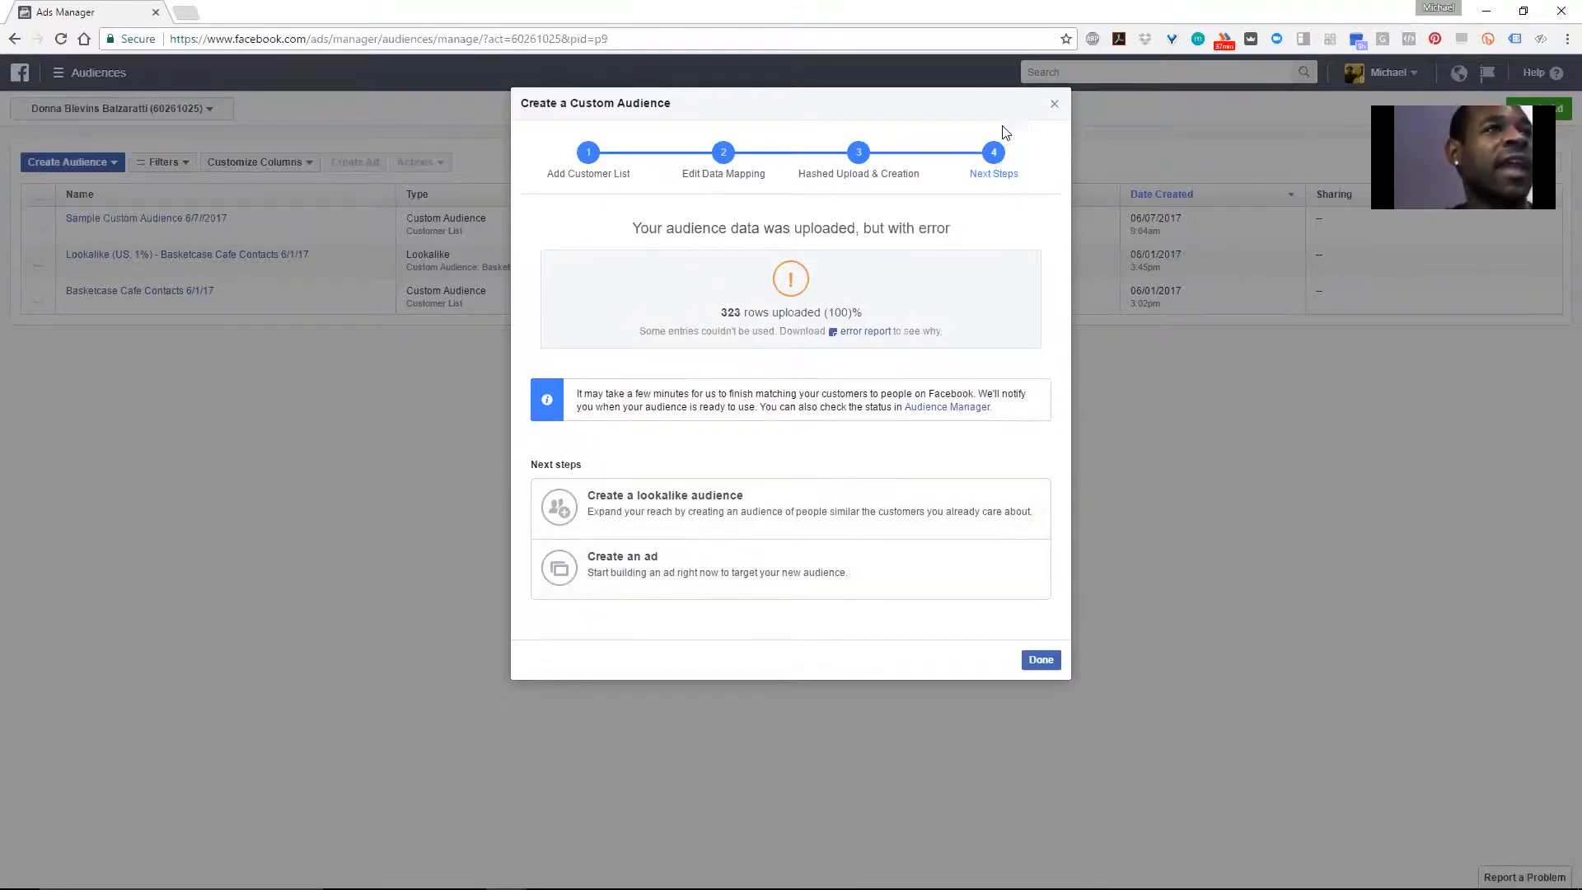
pyautogui.click(1054, 106)
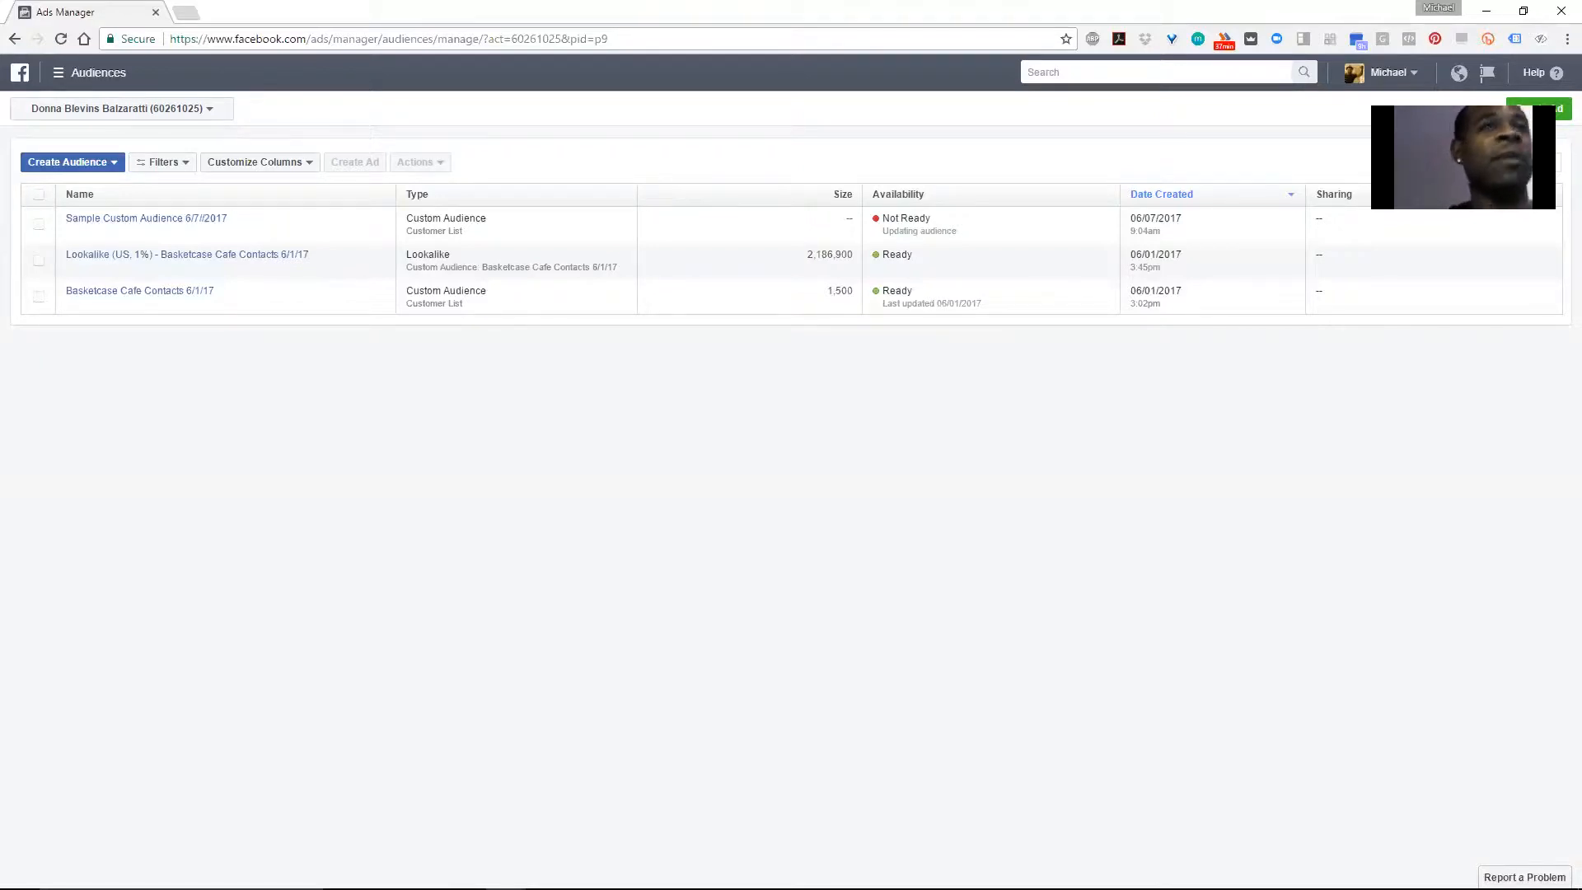
pyautogui.hotkey('alt', 'Tab')
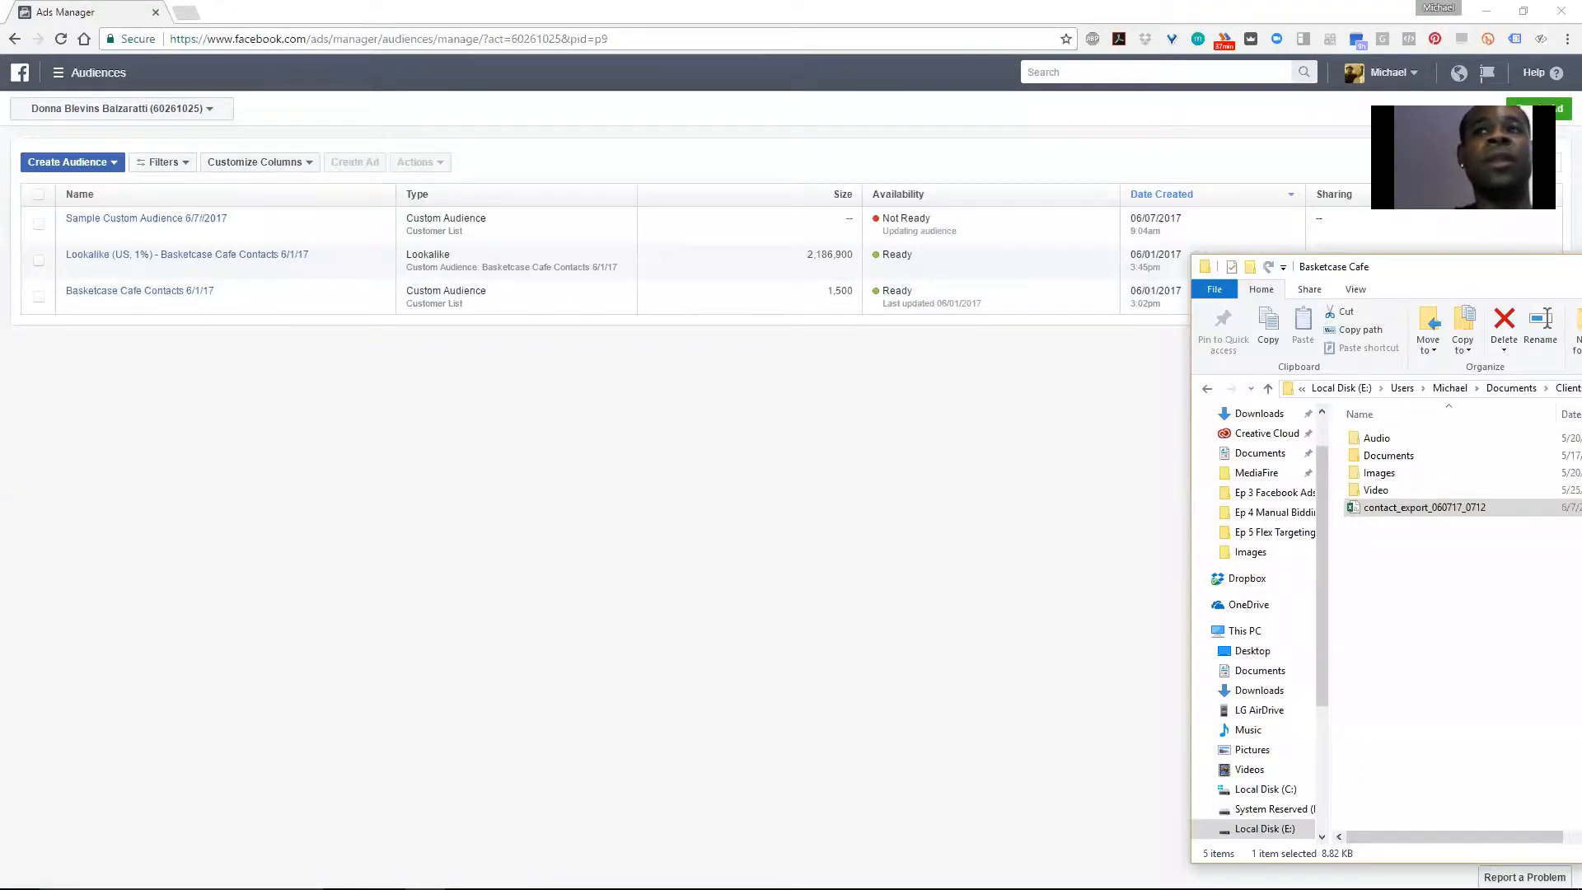
pyautogui.hotkey('alt', 'Tab')
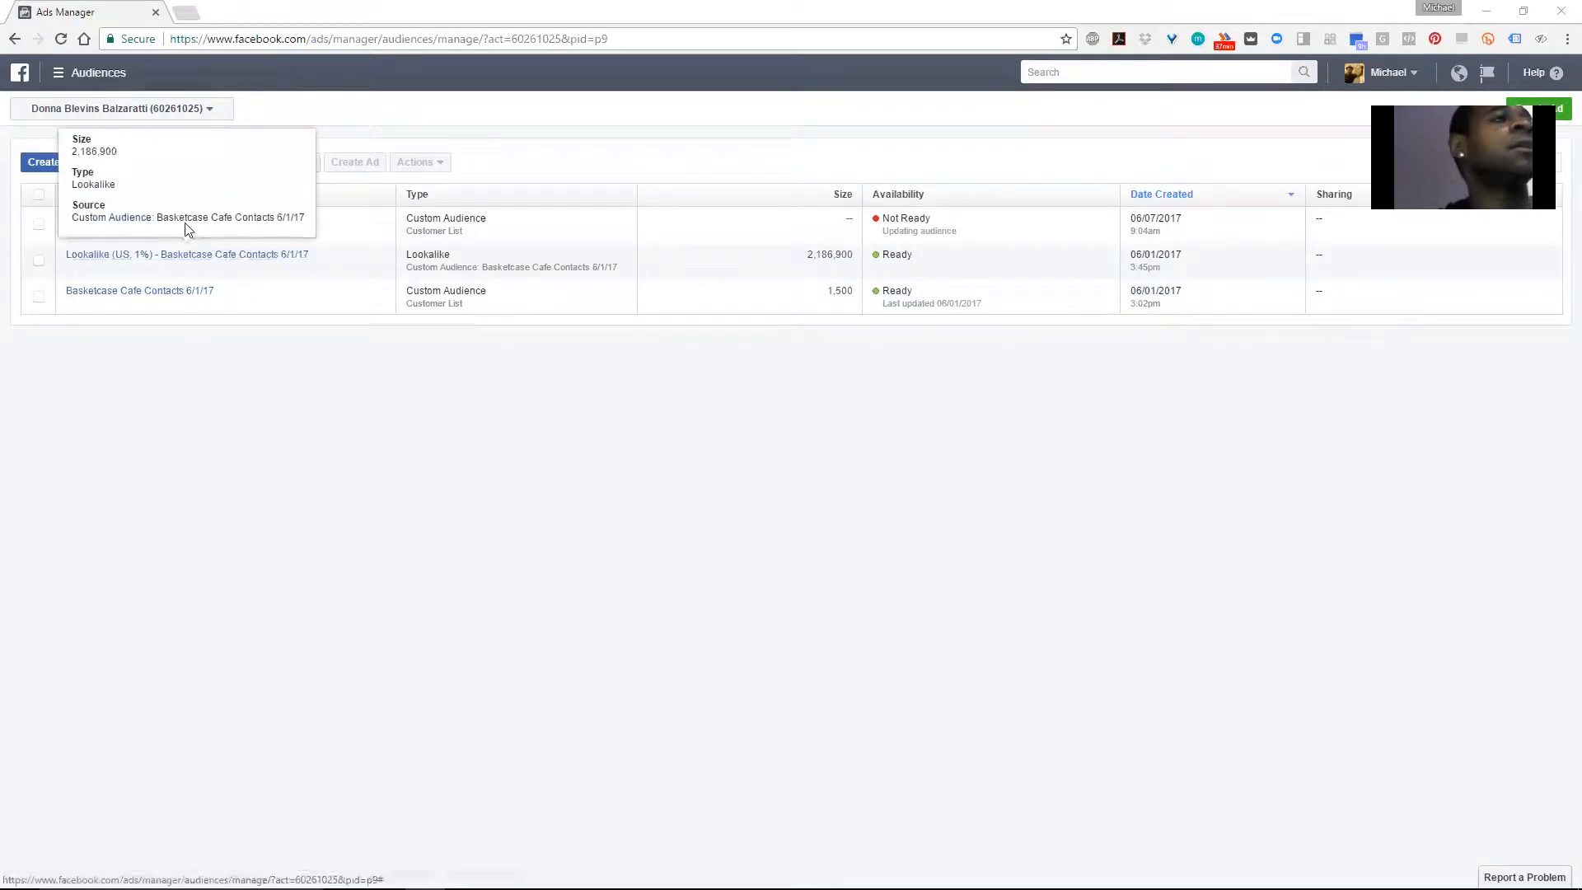
pyautogui.moveTo(176, 218)
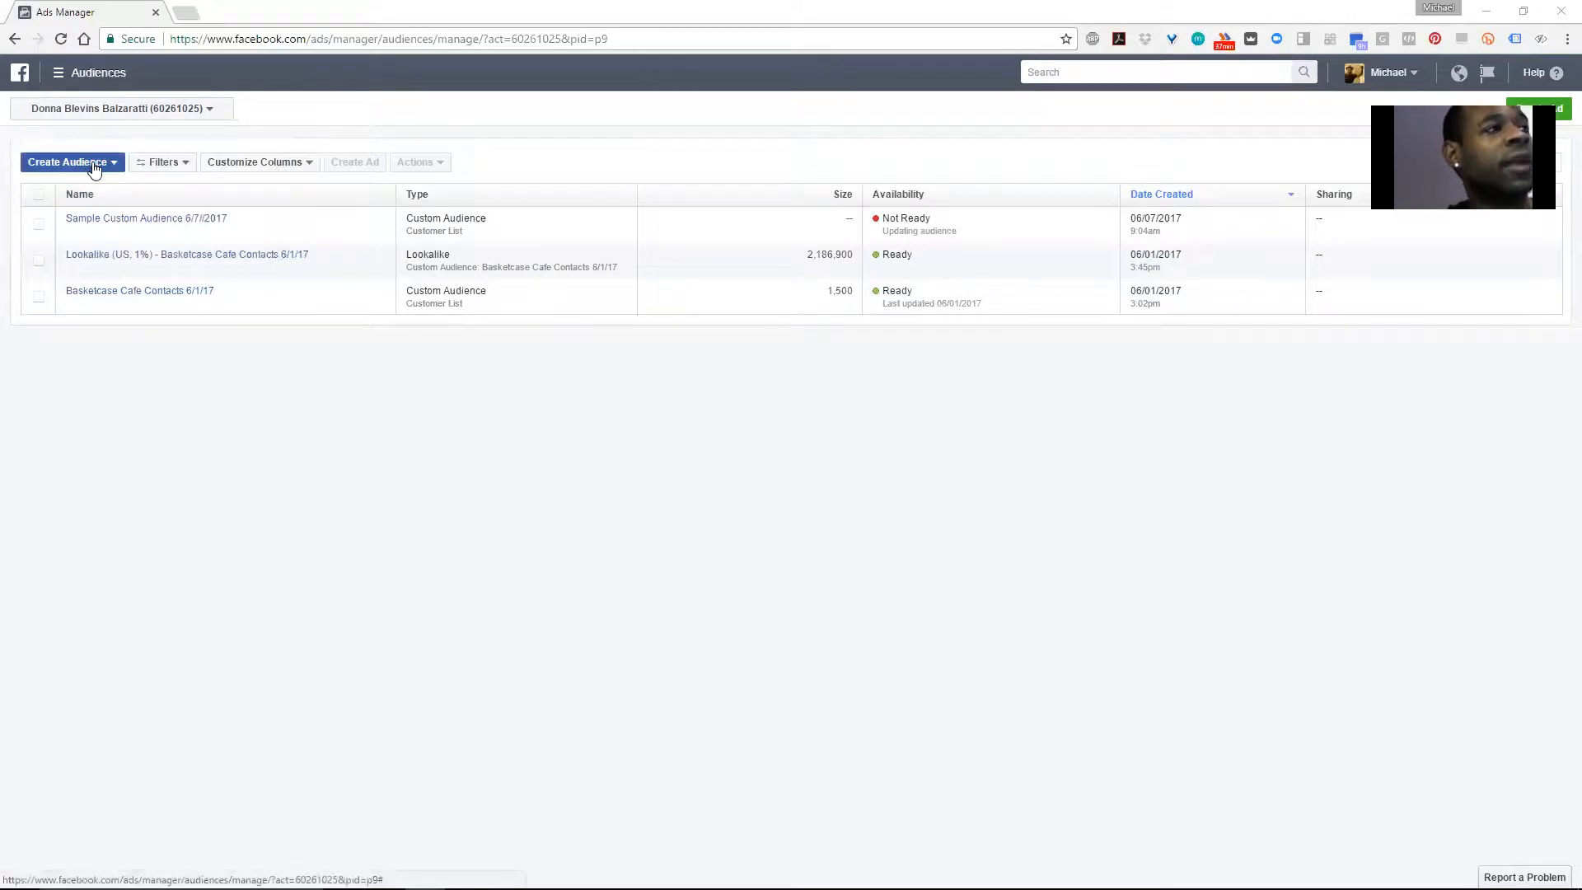
# Start a lookalike audience with Sample Custom Audience 6/7/2017 as its source
pyautogui.click(93, 164)
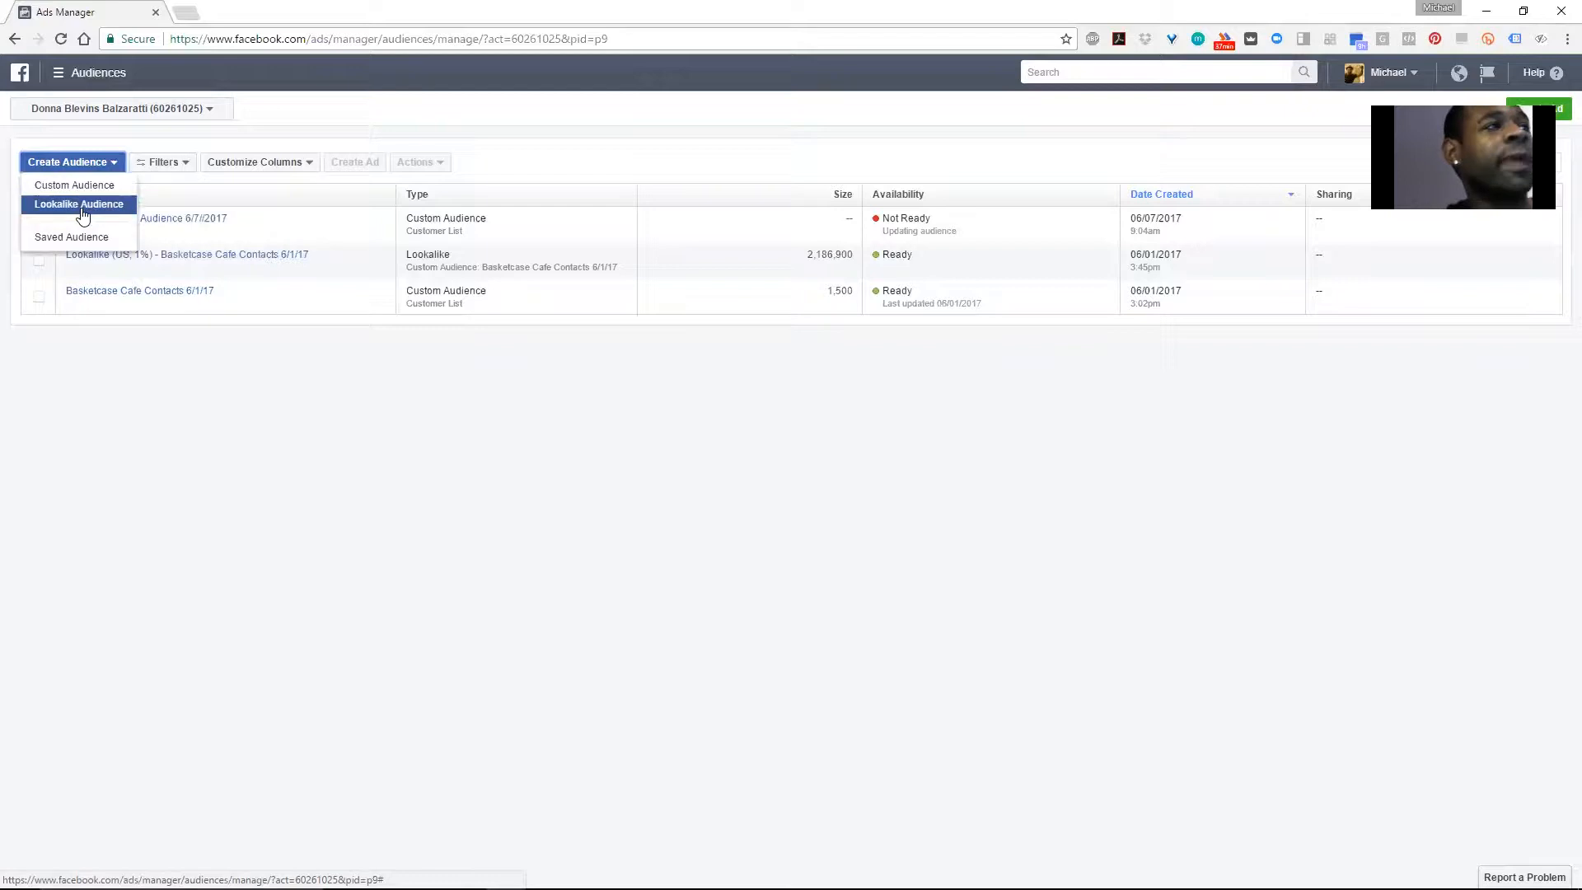
pyautogui.click(93, 206)
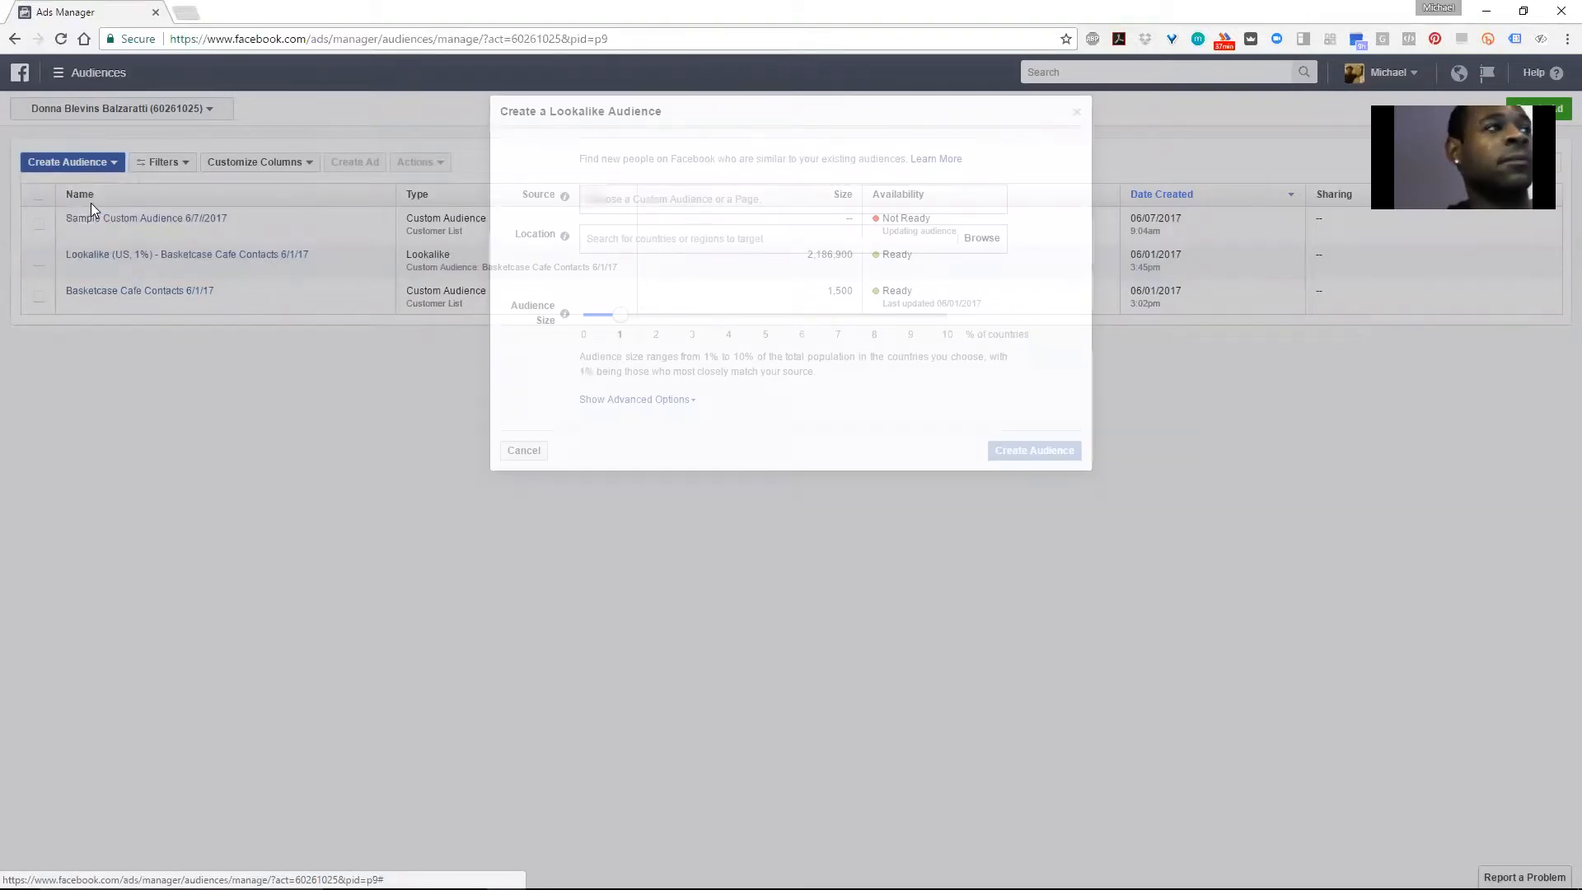
pyautogui.click(673, 203)
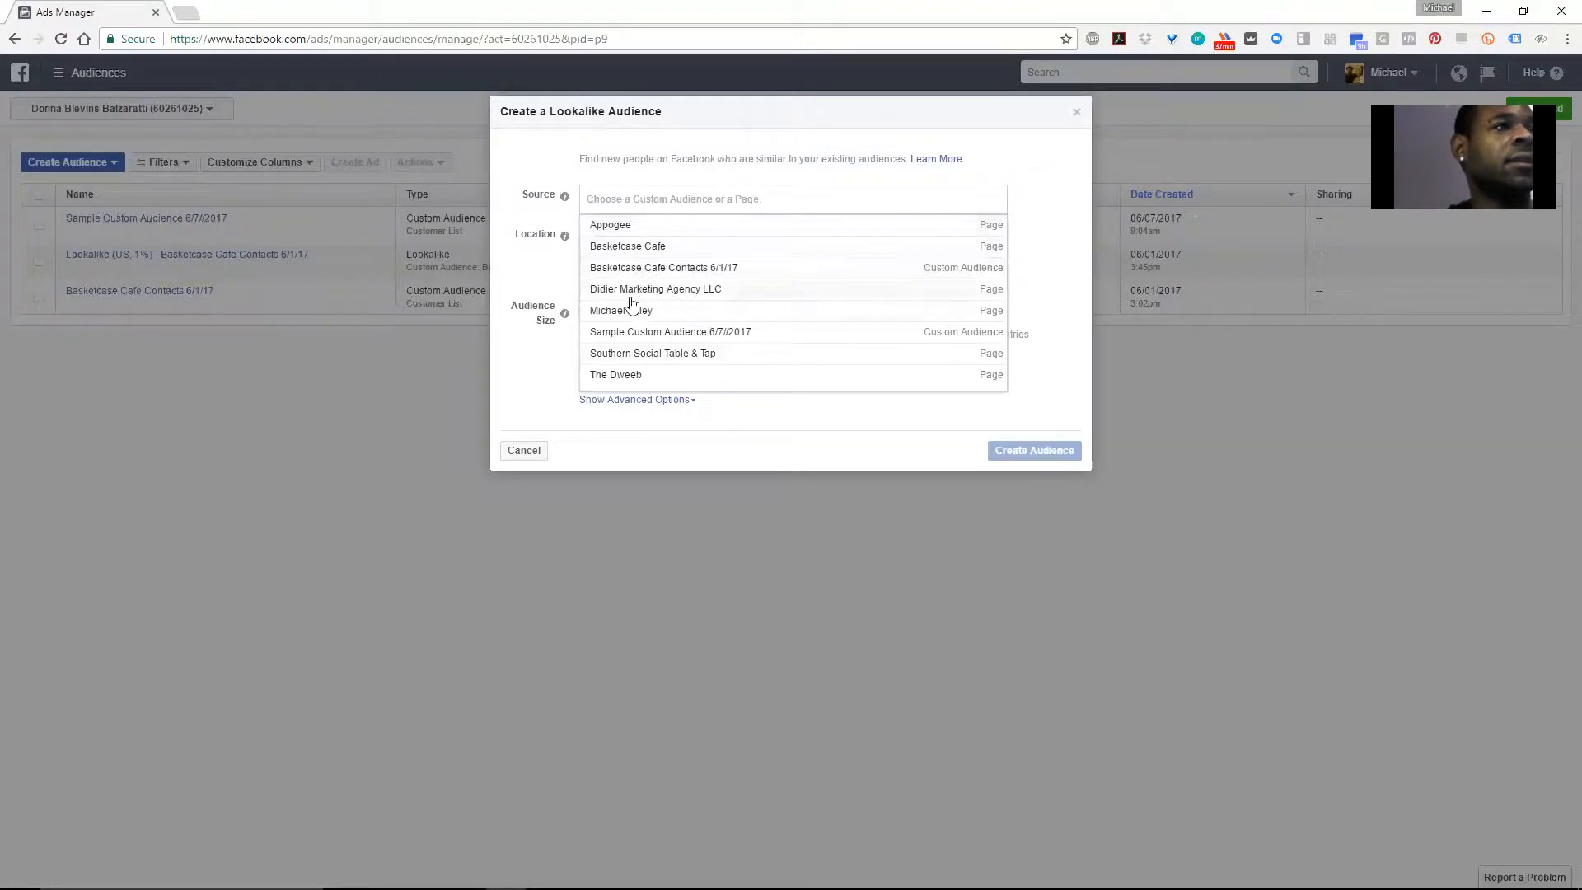
pyautogui.click(690, 338)
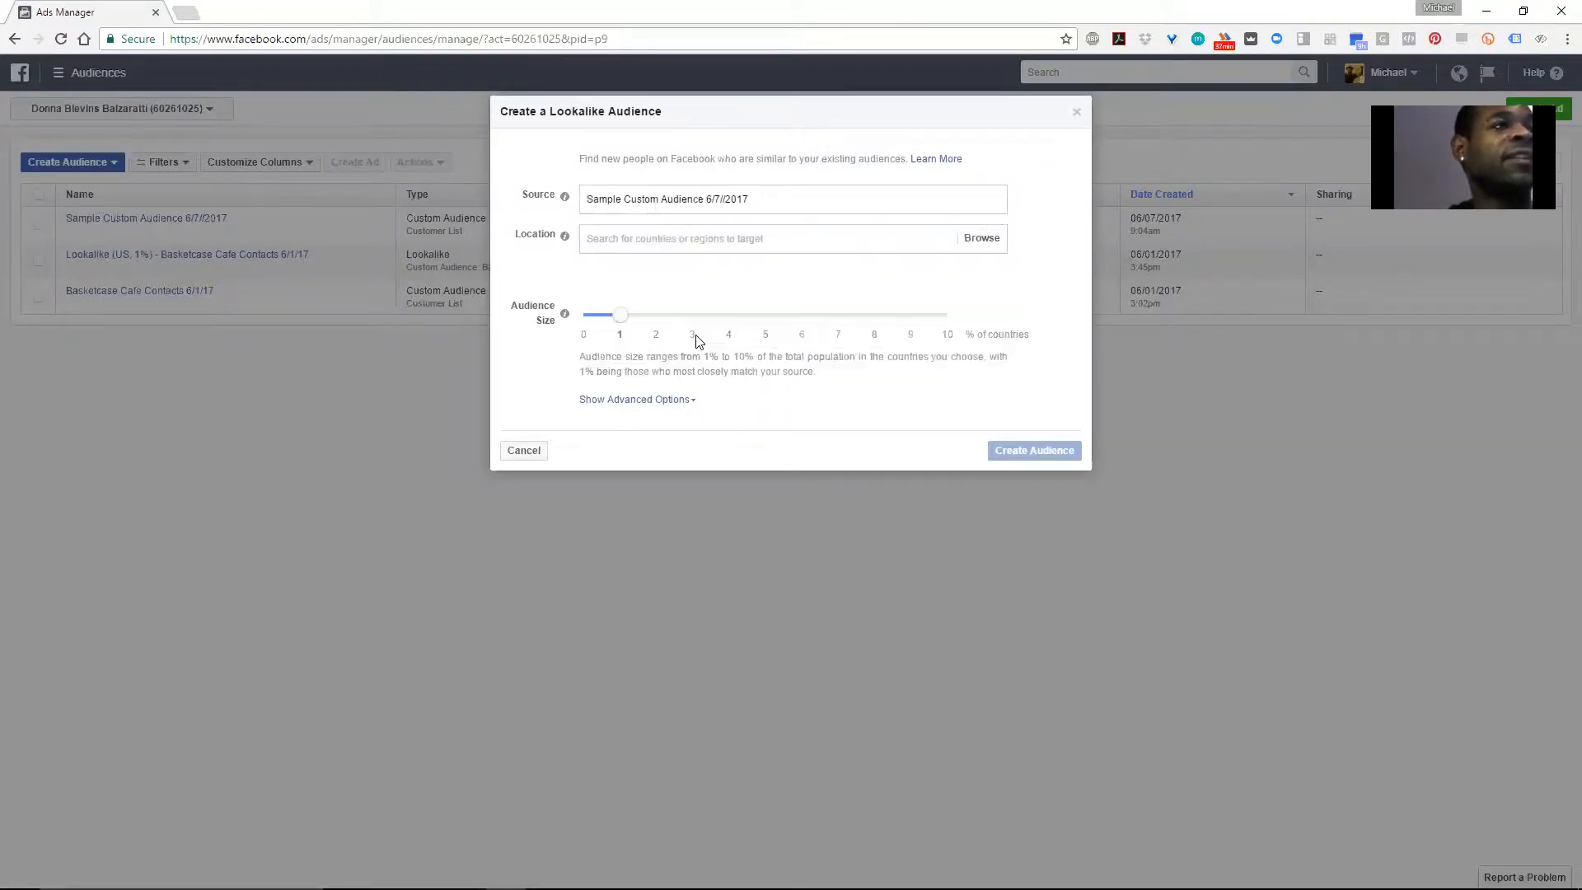
# Set the lookalike audience's location to United States
pyautogui.click(692, 239)
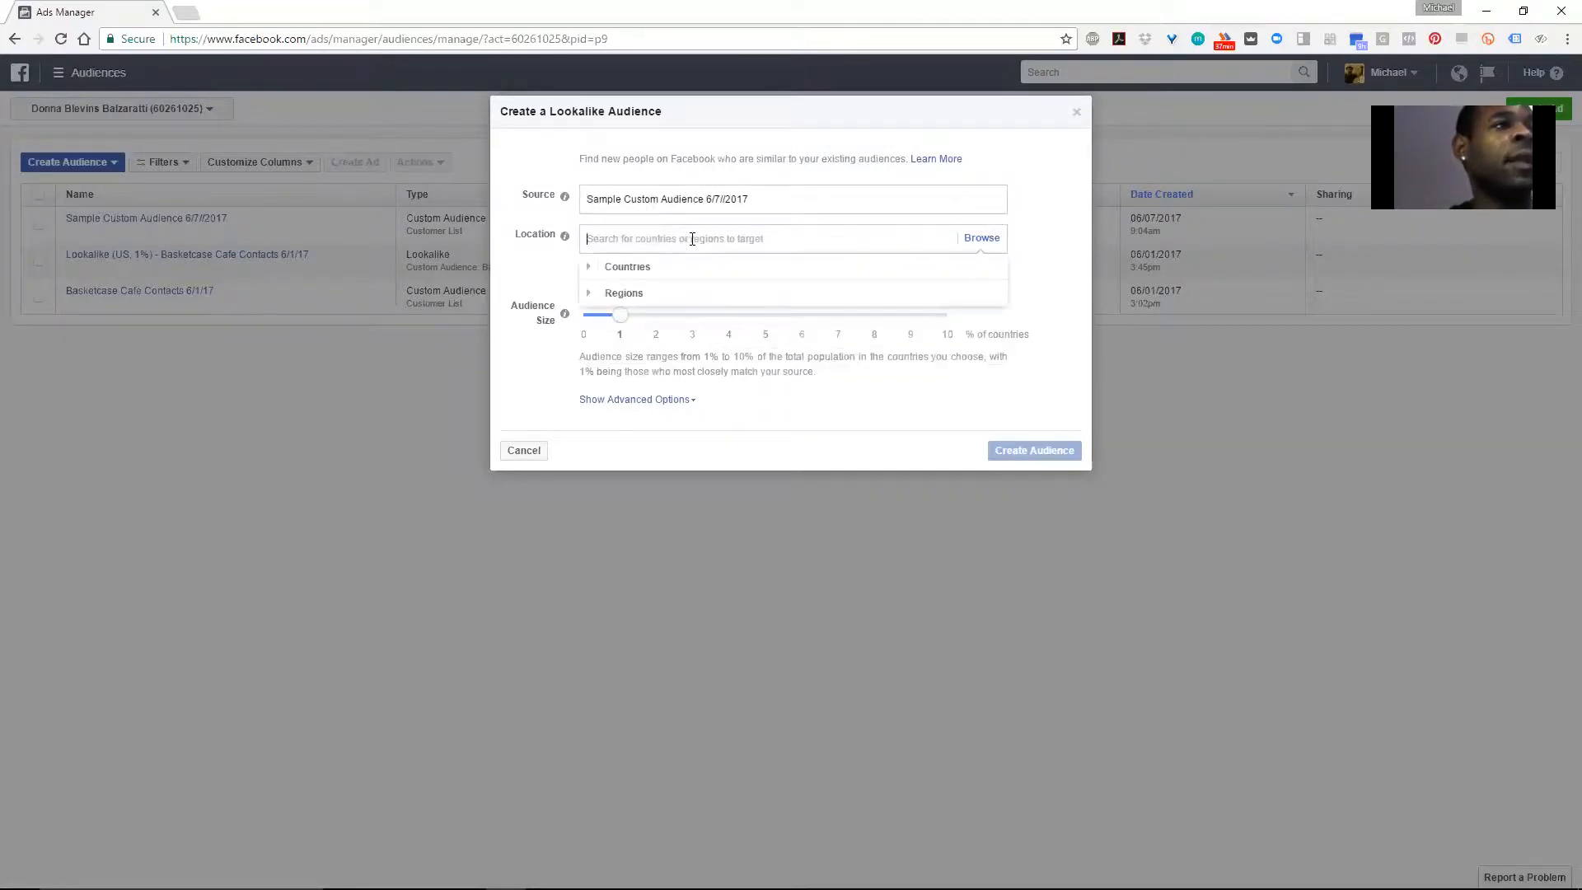
pyautogui.write('us')
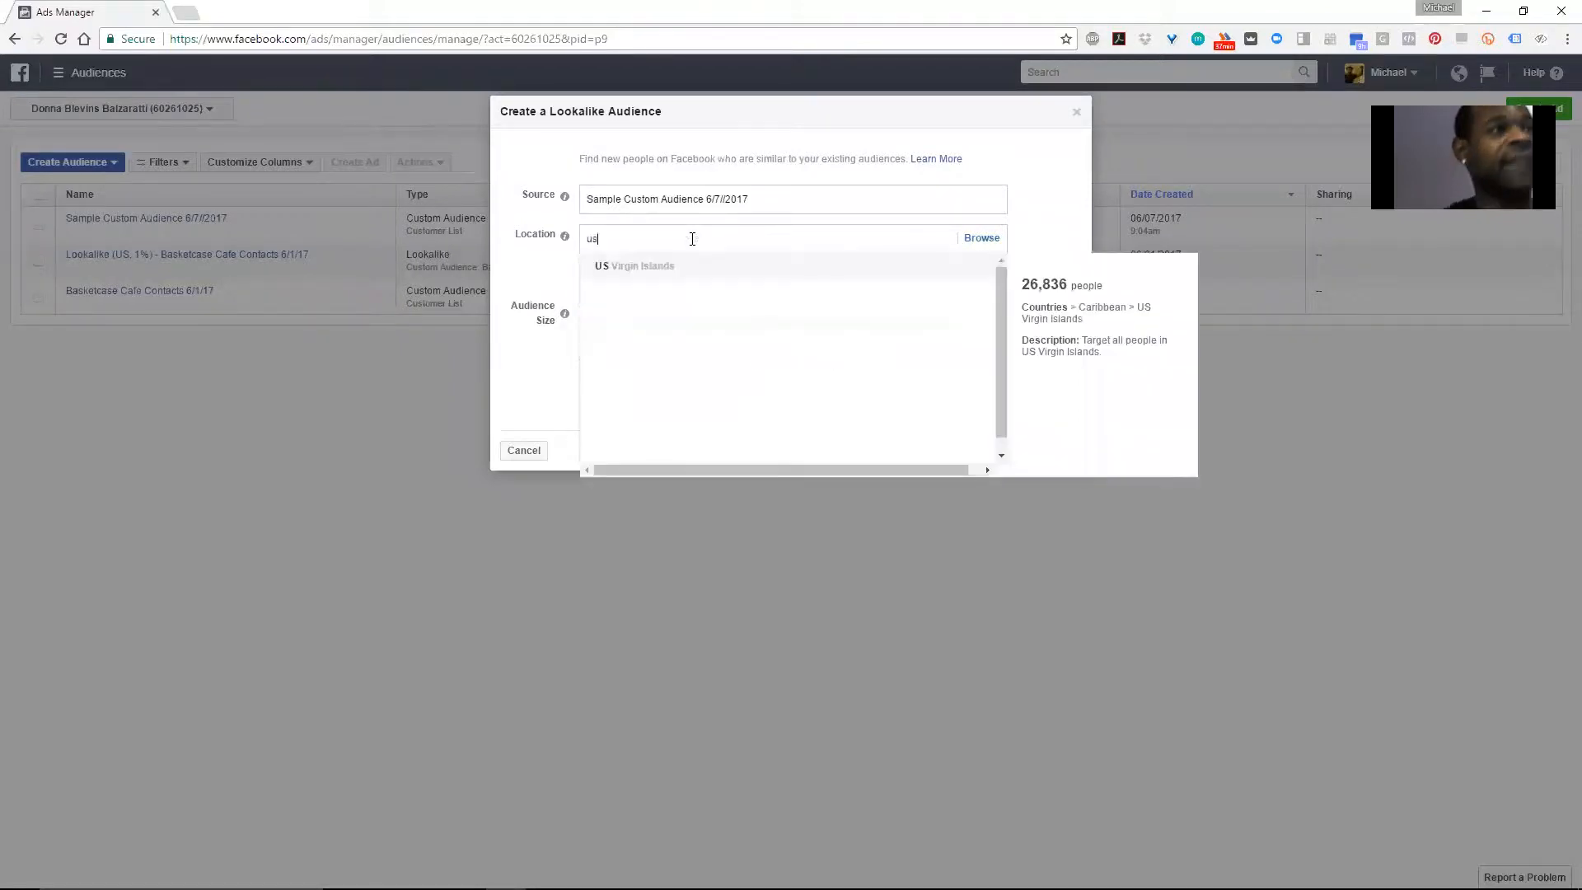
pyautogui.press('BackSpace')
pyautogui.write('n')
pyautogui.click(624, 319)
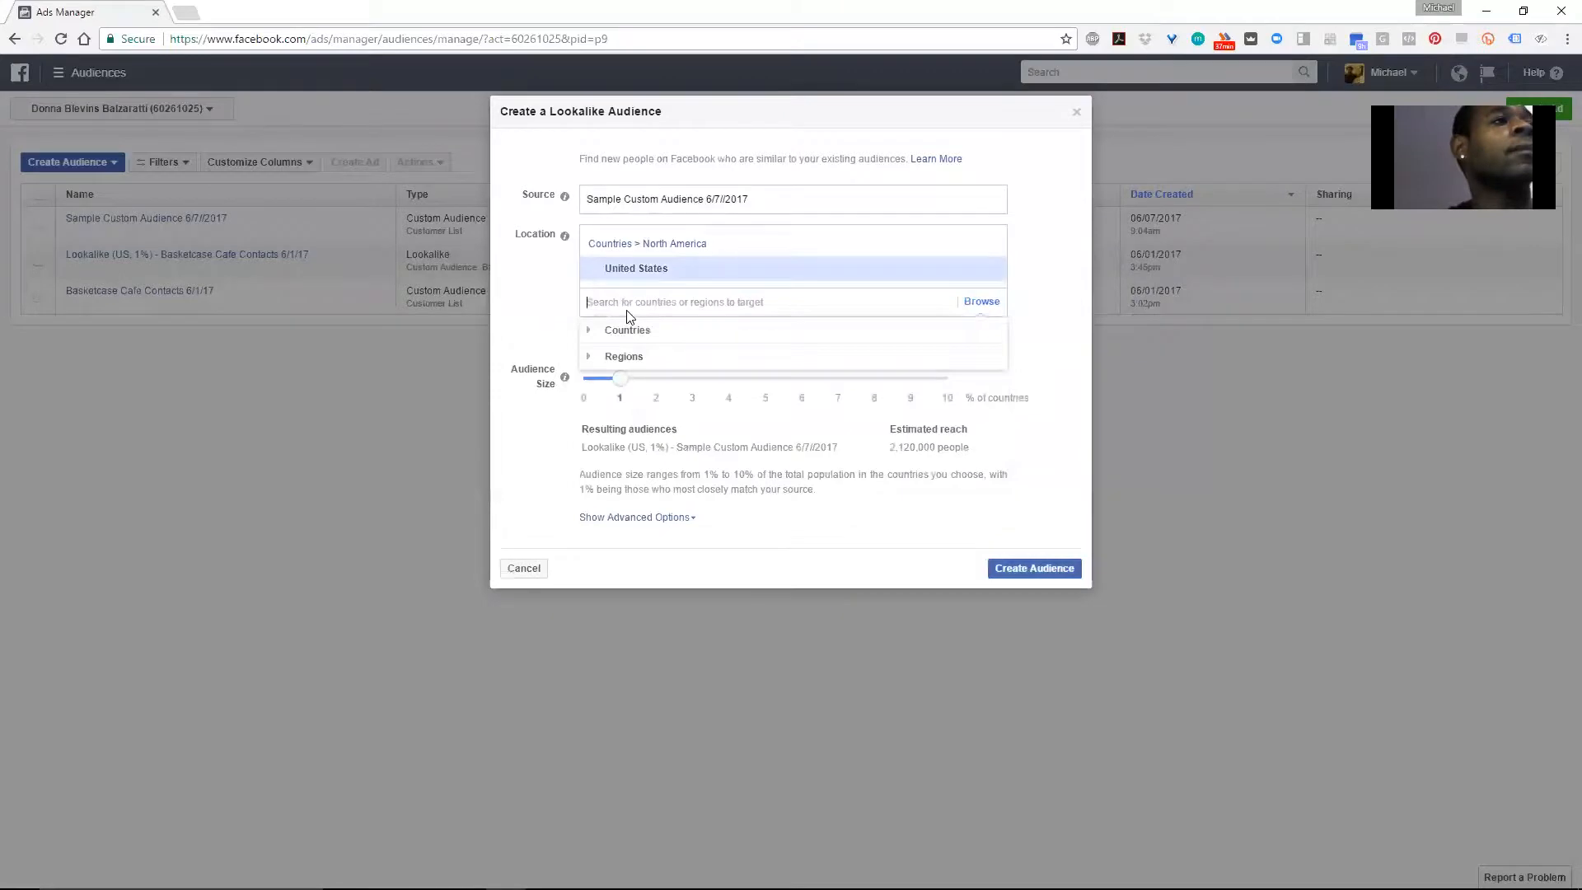
pyautogui.click(566, 326)
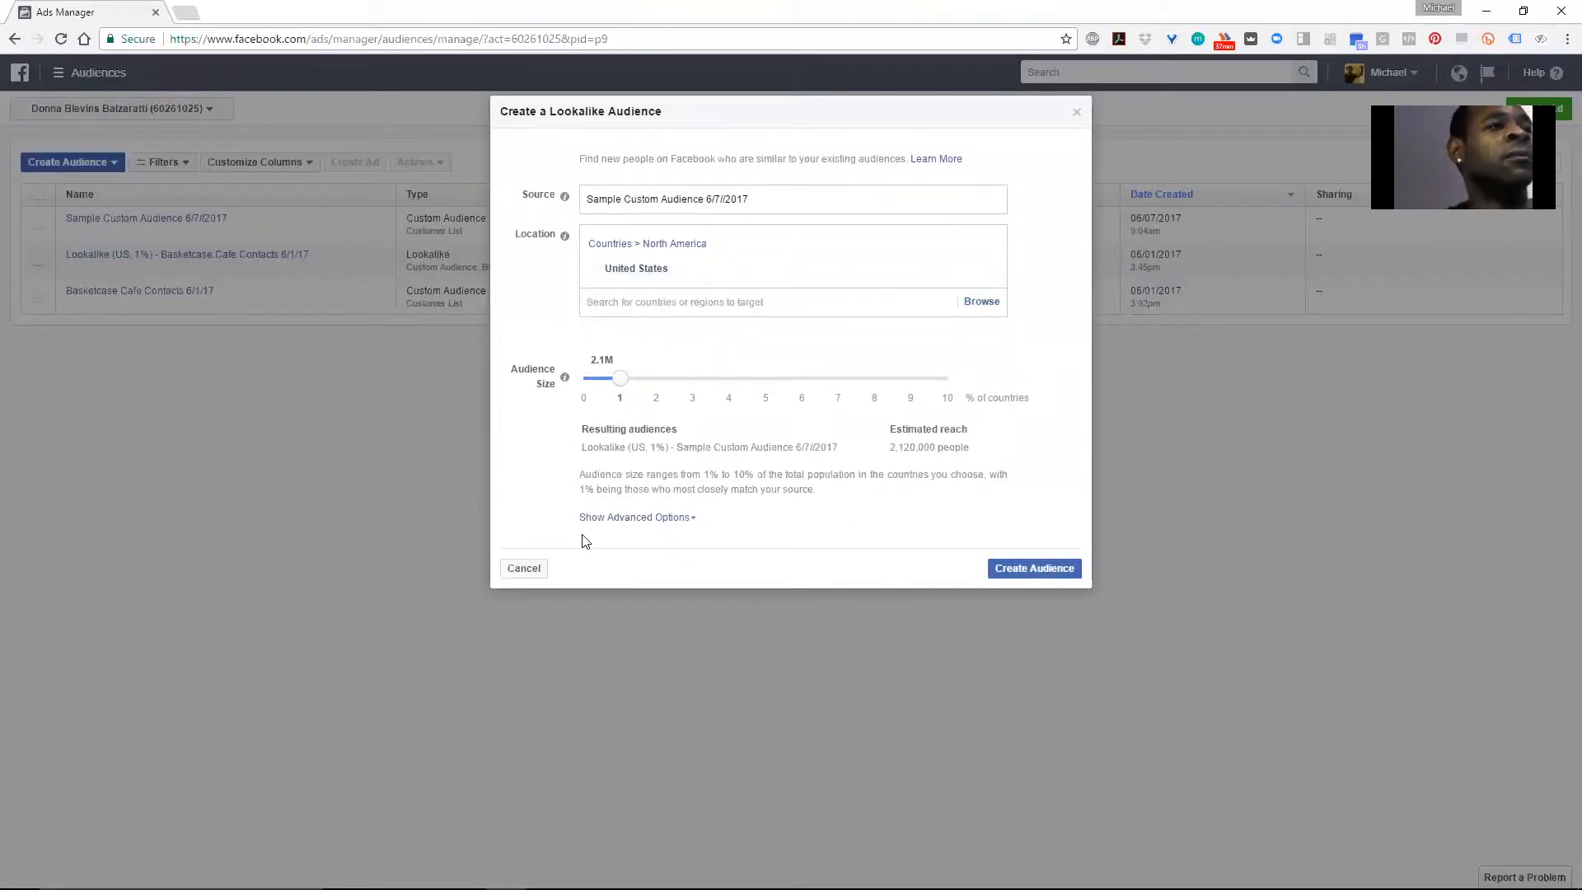
# Show the lookalike audience's advanced options and look through the choices for the number of audiences
pyautogui.click(611, 518)
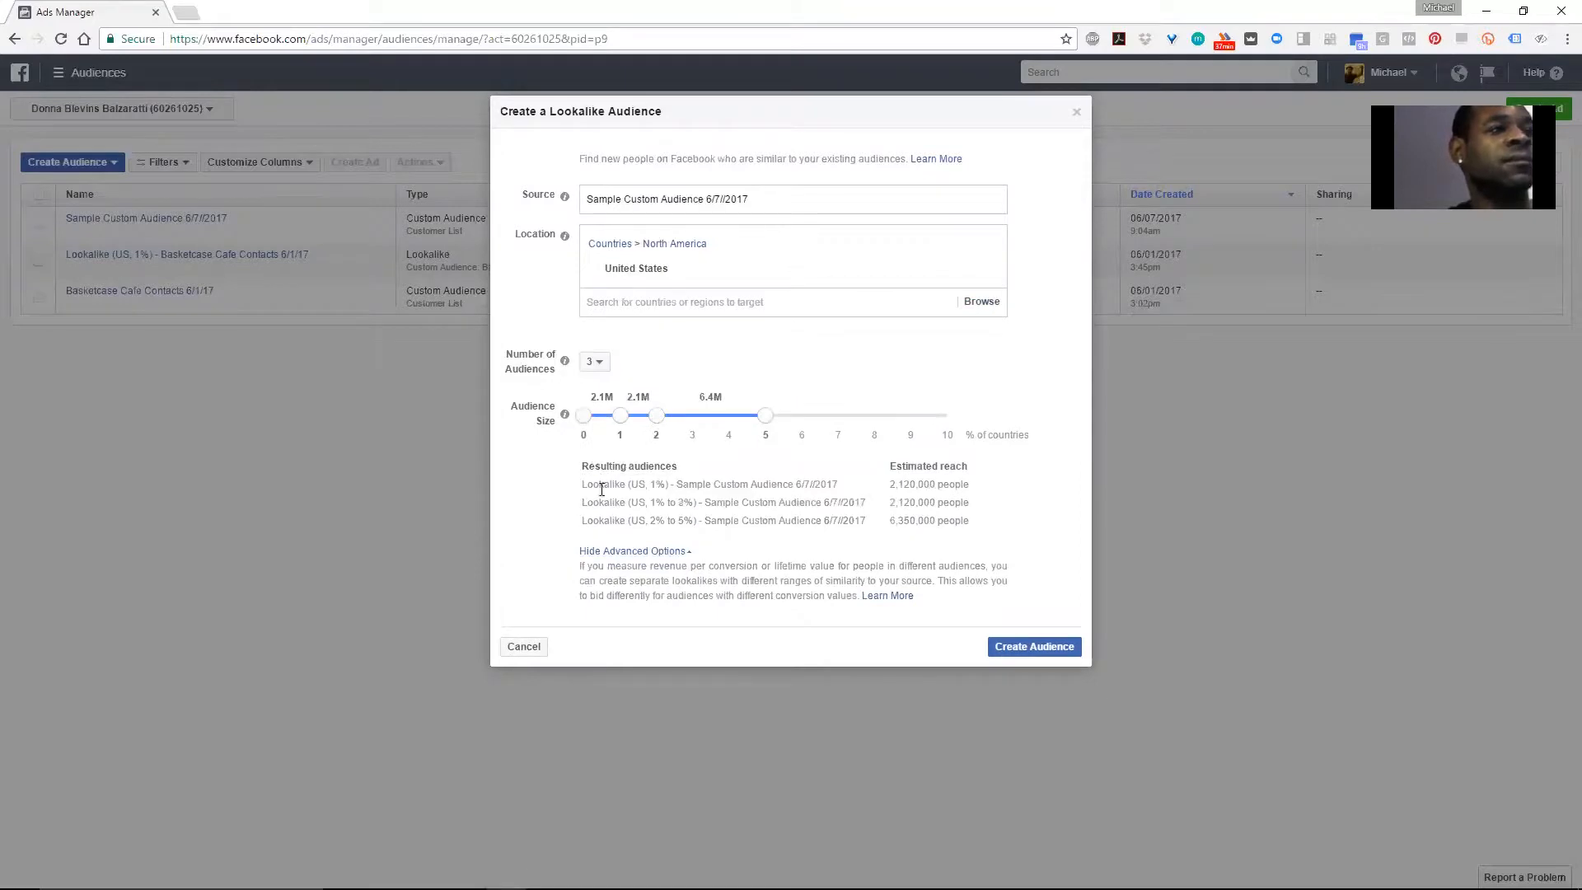
pyautogui.click(598, 366)
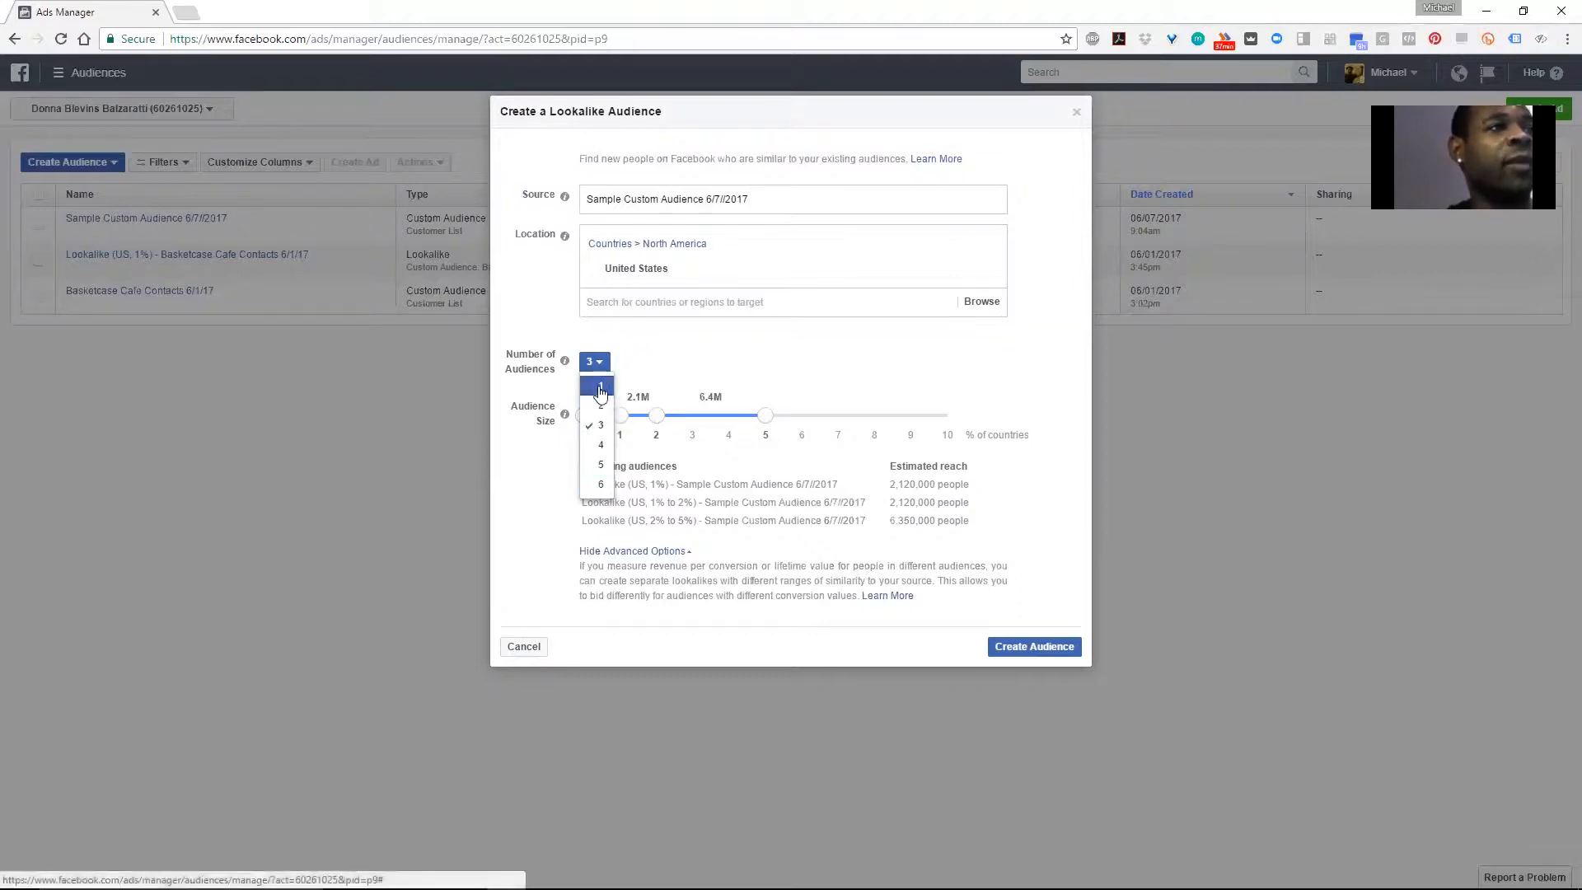
pyautogui.click(664, 389)
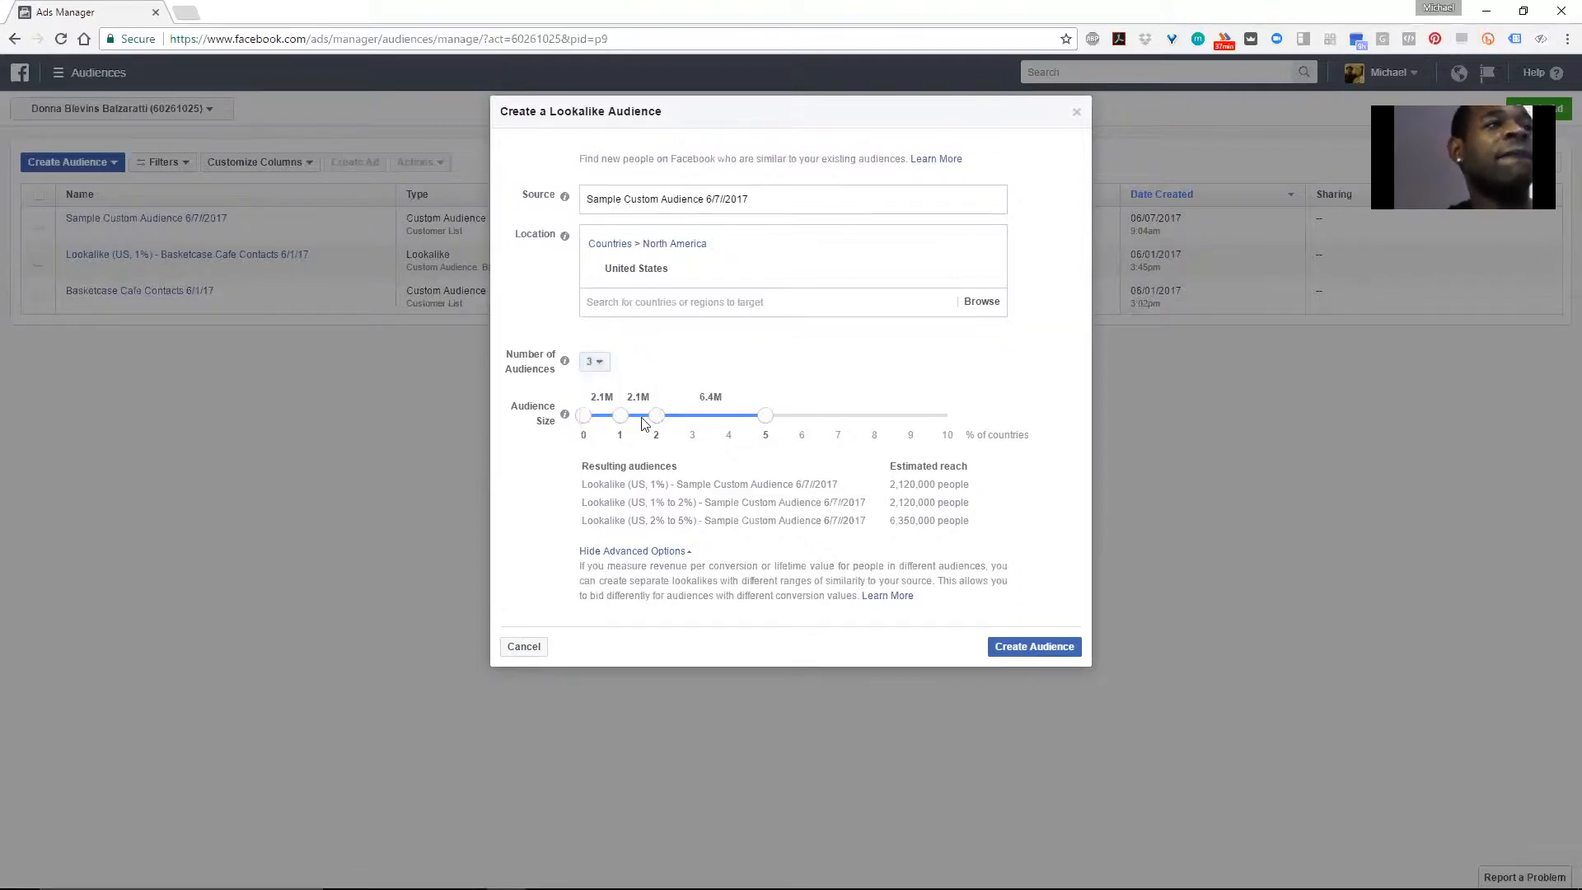
# Try upper limits of 3% and 10% for the third lookalike audience's size, and return it to 3%
pyautogui.moveTo(773, 423); pyautogui.dragTo(701, 426)
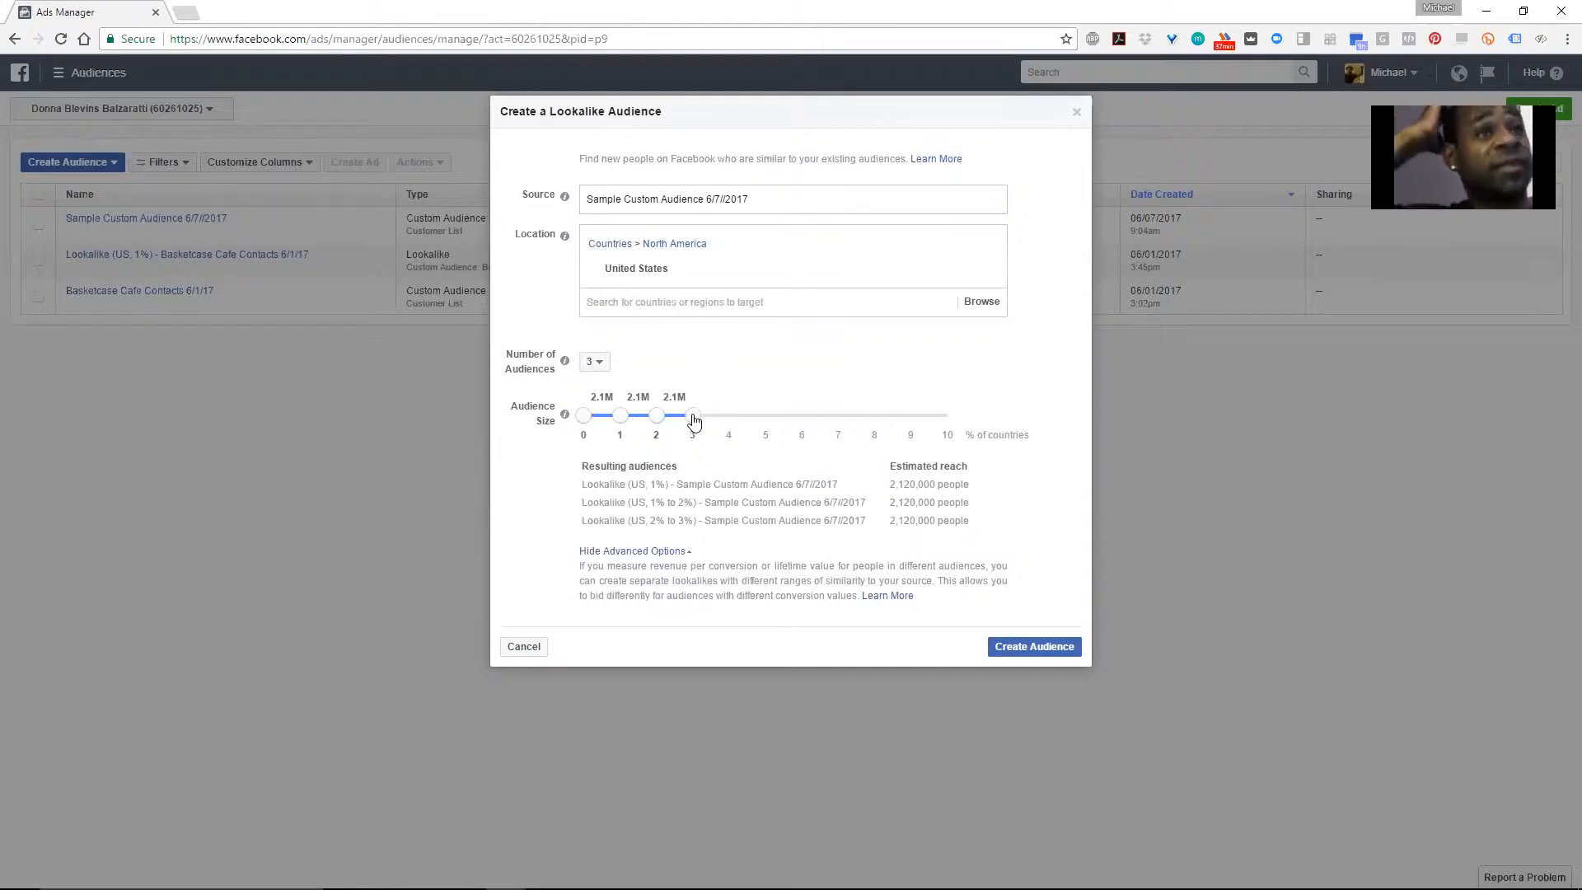
pyautogui.moveTo(694, 420); pyautogui.dragTo(959, 422)
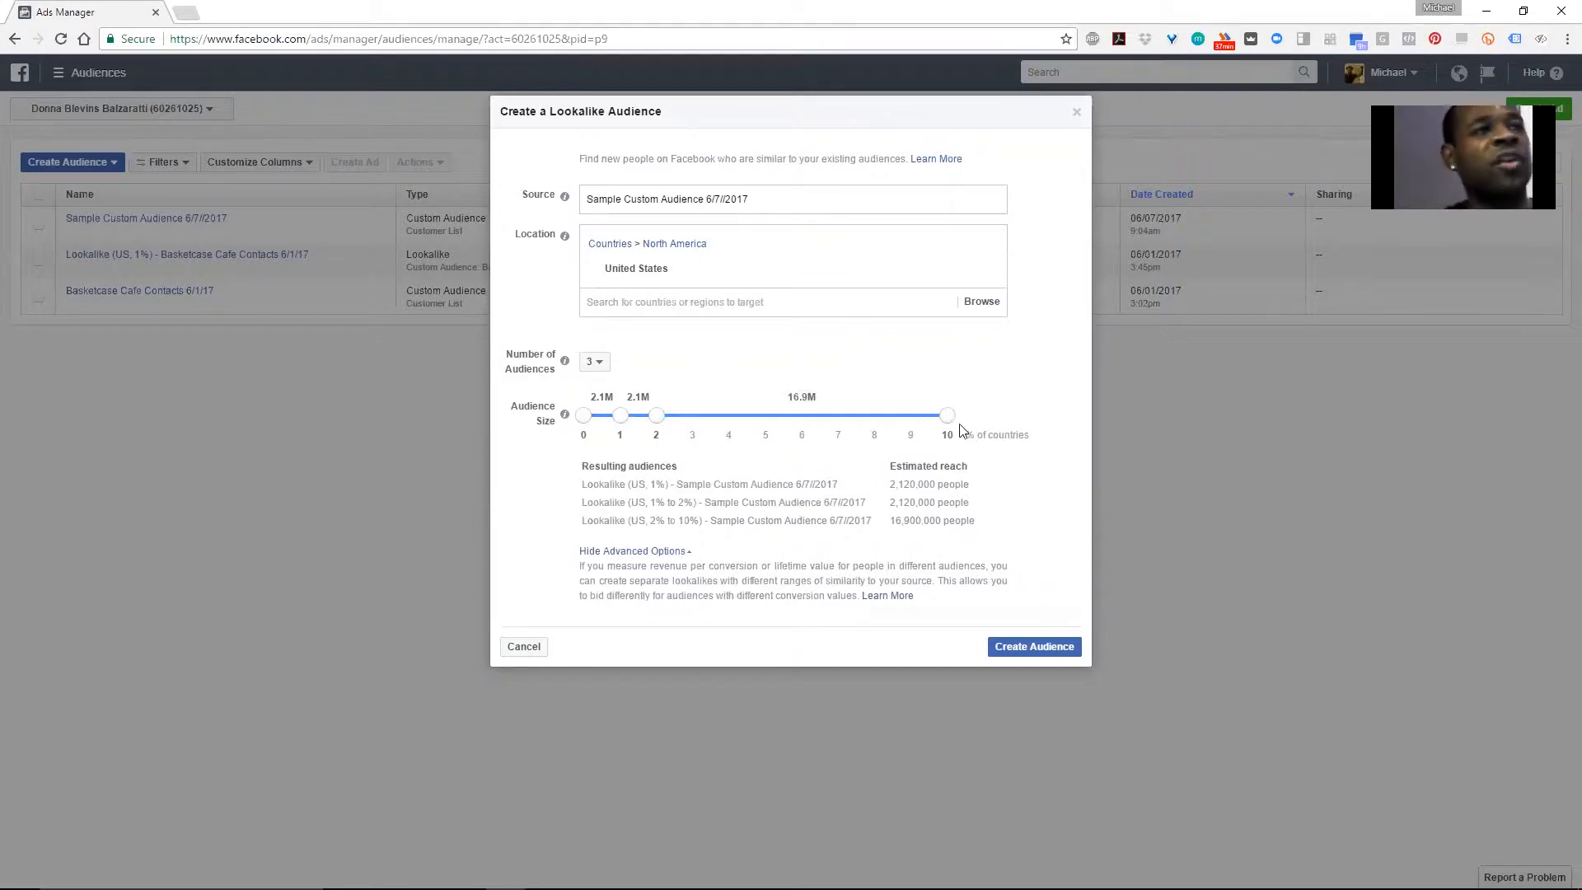
pyautogui.moveTo(947, 417); pyautogui.dragTo(692, 420)
# Set the number of lookalike audiences to 1
pyautogui.click(602, 369)
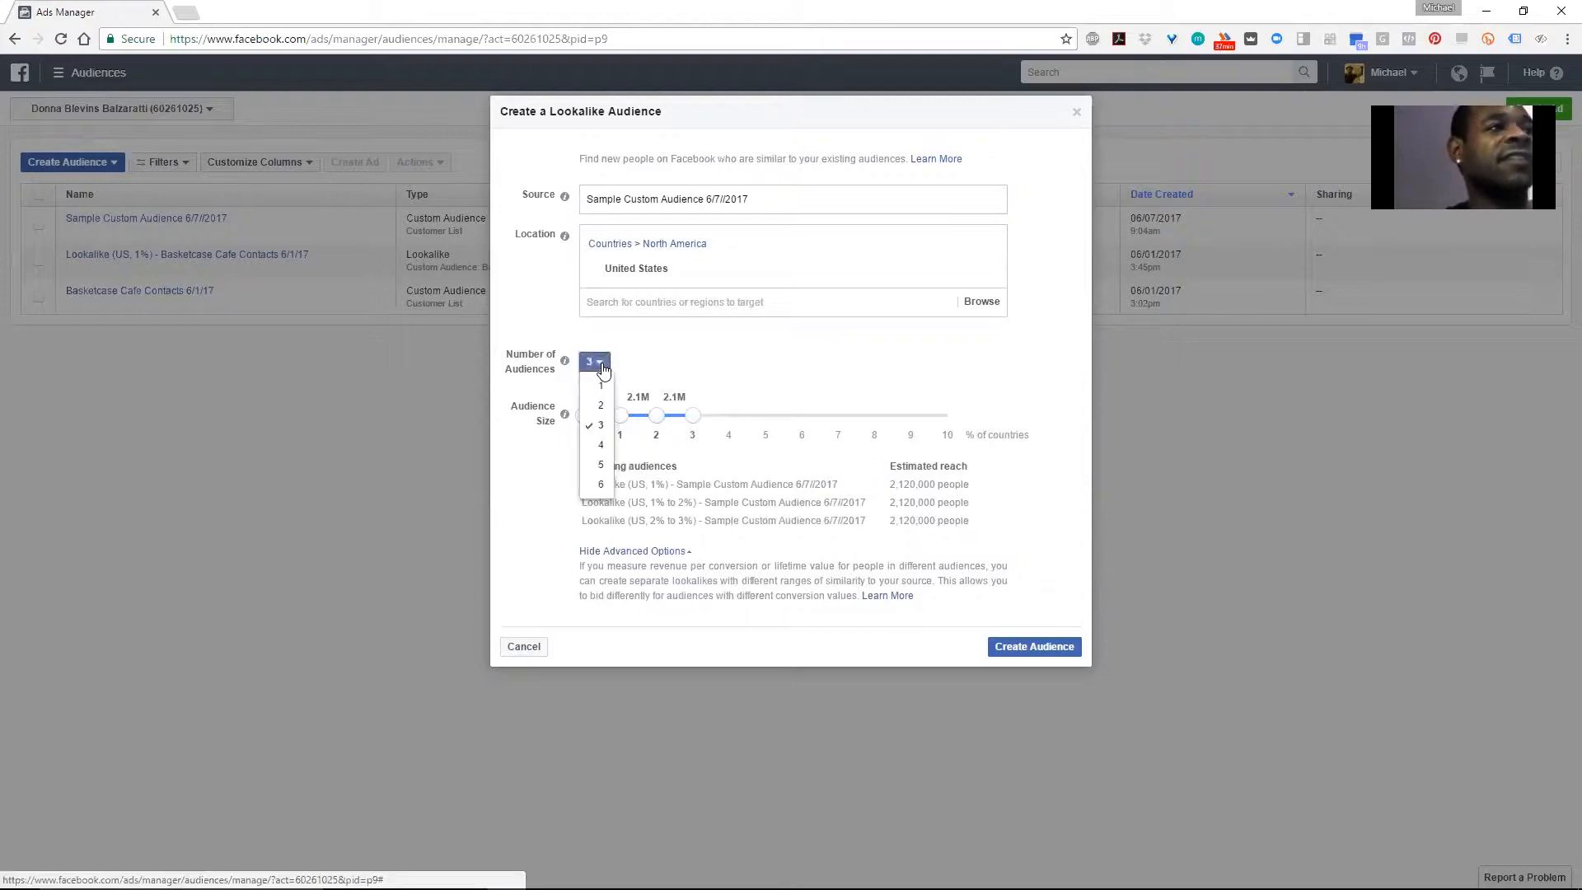
pyautogui.click(600, 392)
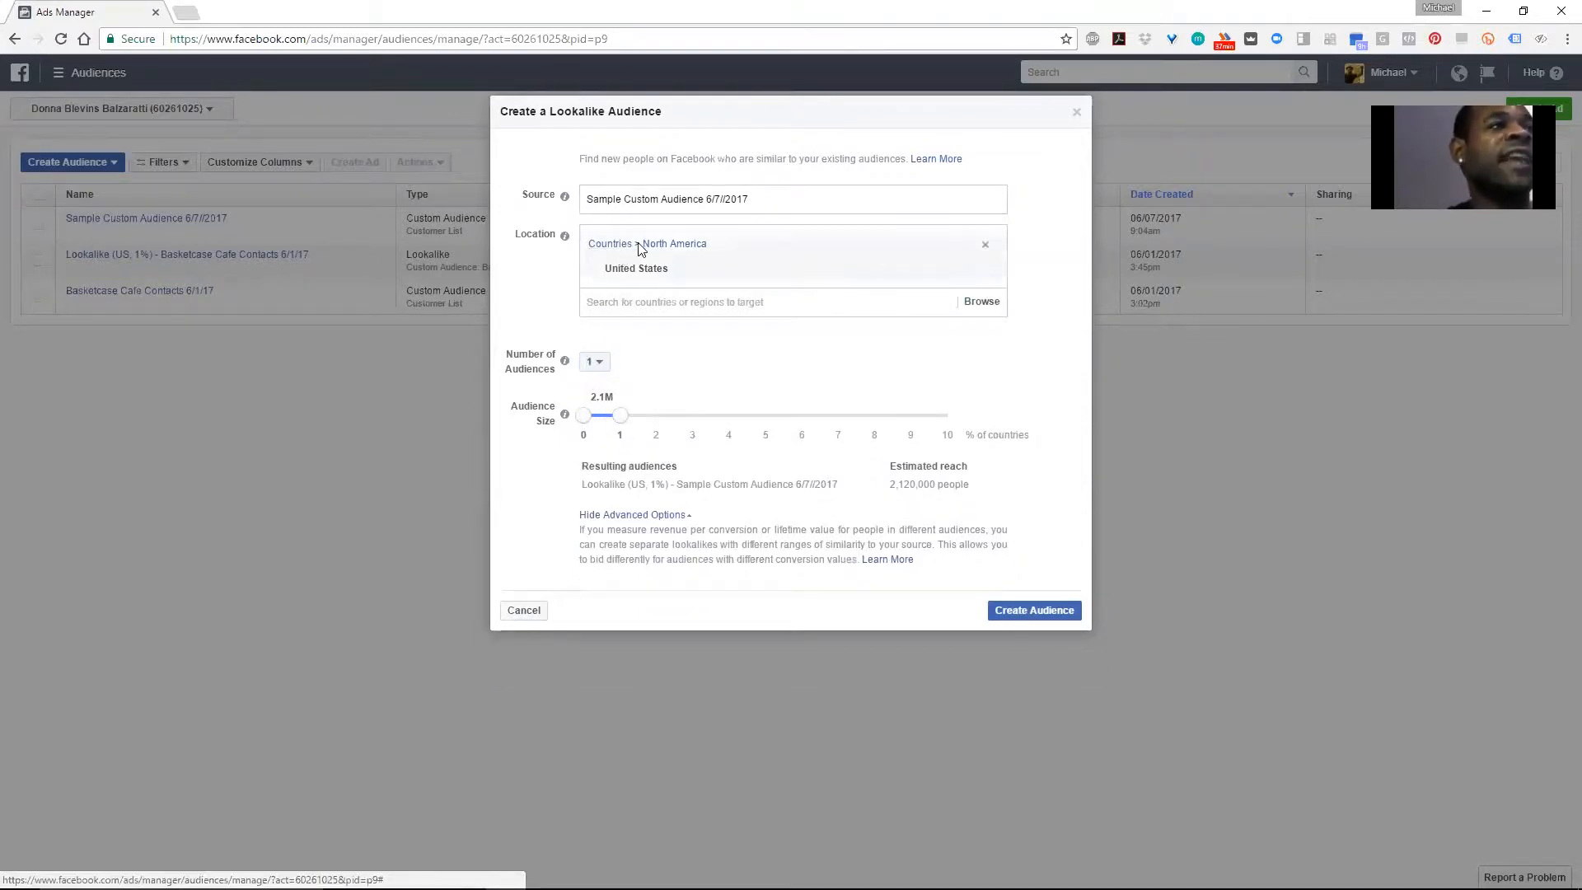
# Create the 1% United States lookalike audience from Sample Custom Audience 6/7//2017
pyautogui.moveTo(657, 266)
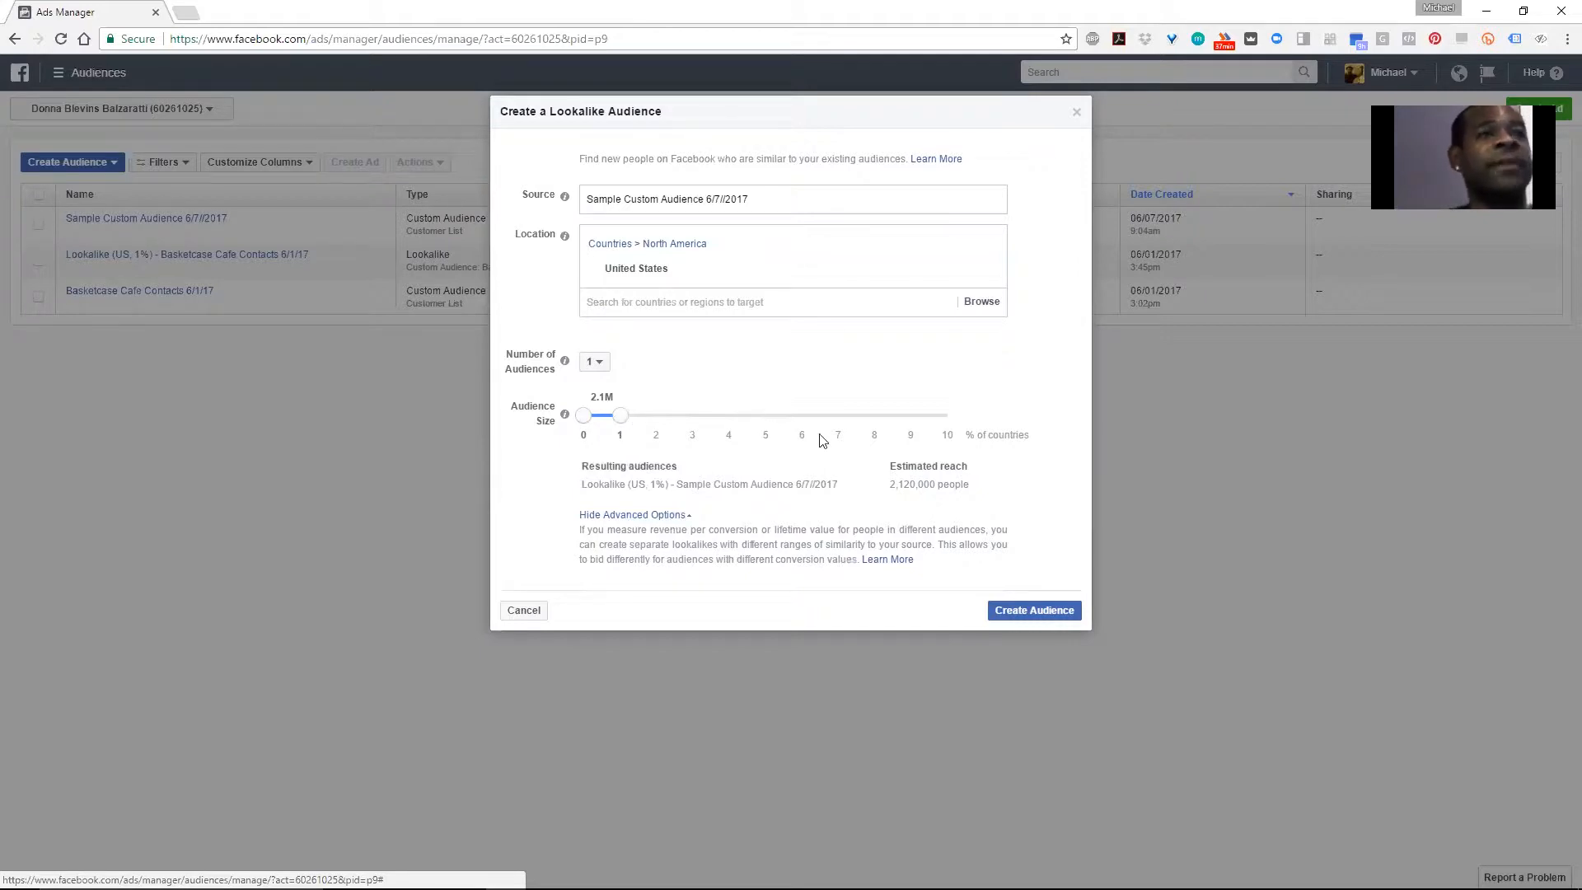
pyautogui.click(1034, 610)
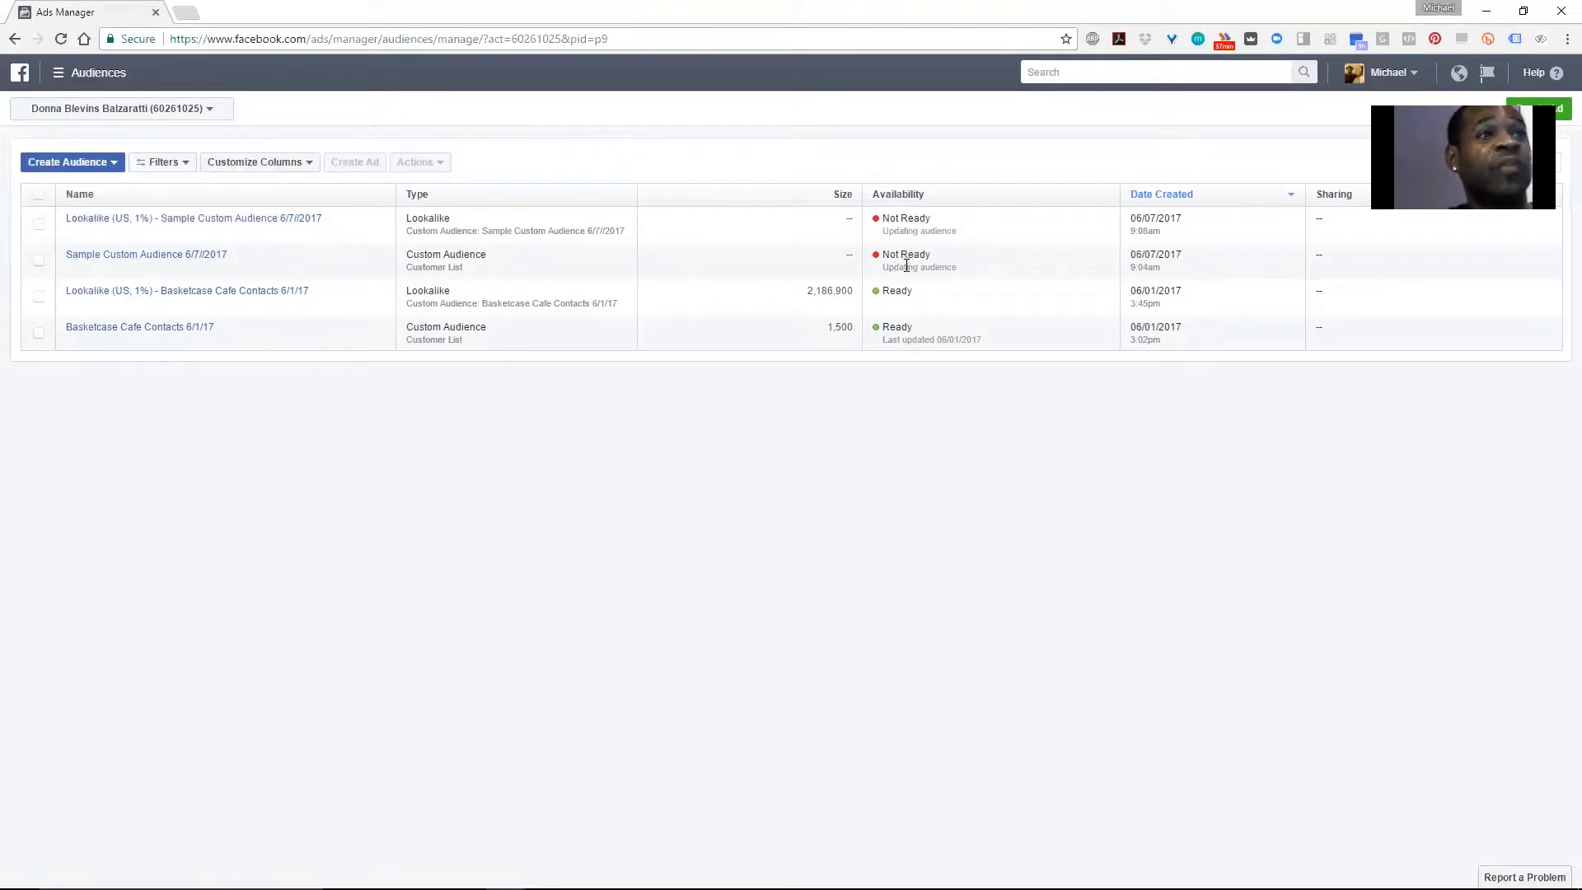
pyautogui.moveTo(249, 226)
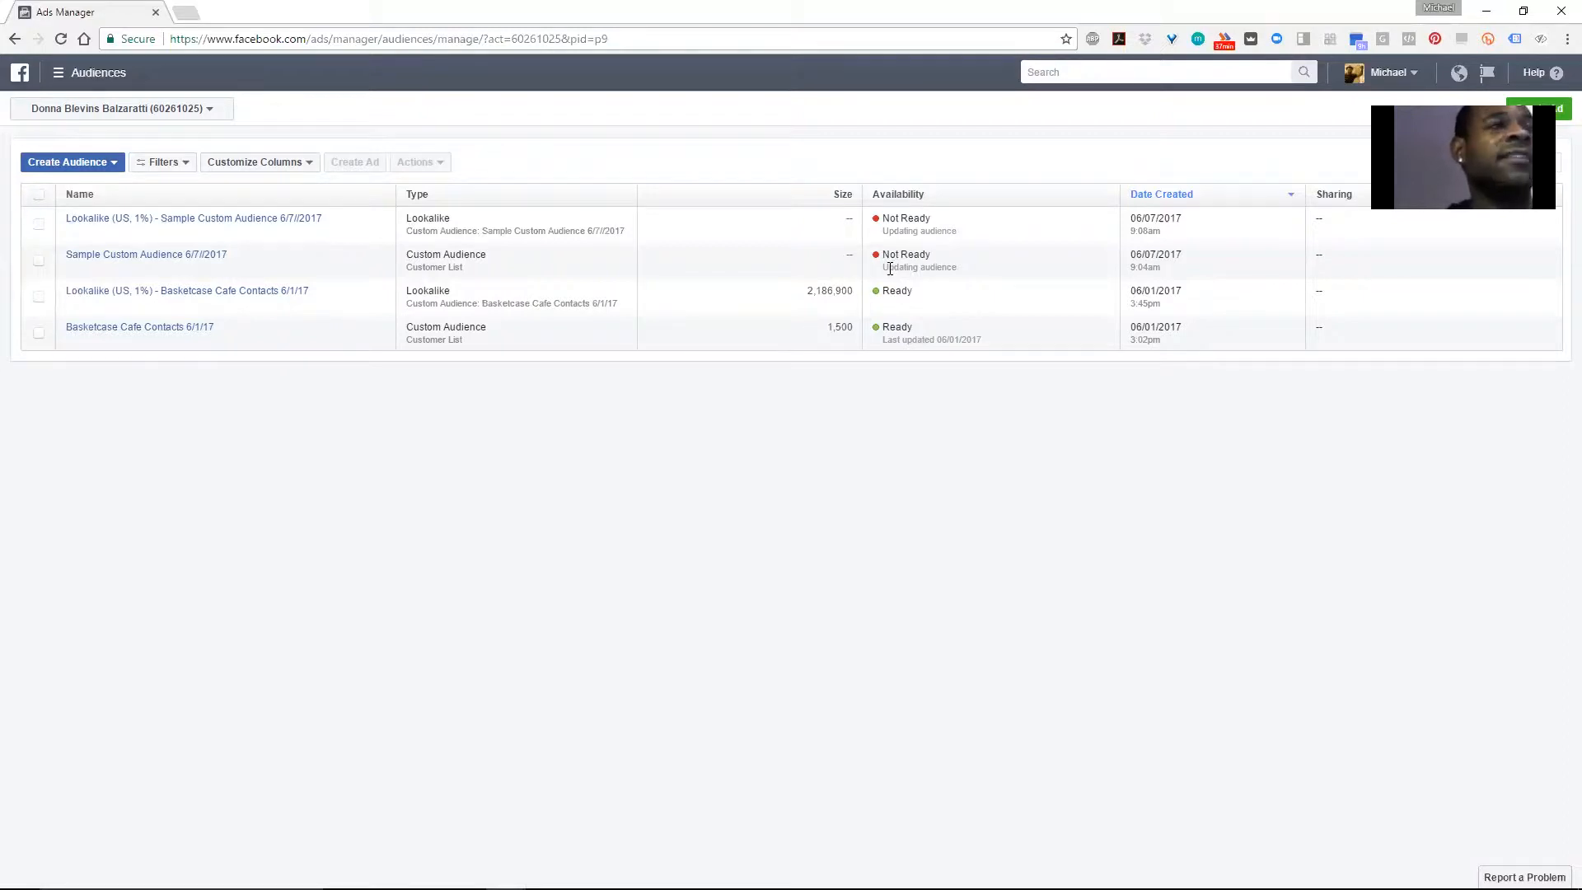
# Go to the ad account's Pixels page and examine the daily pixel fires and the PageView and Lead event activity
pyautogui.click(107, 76)
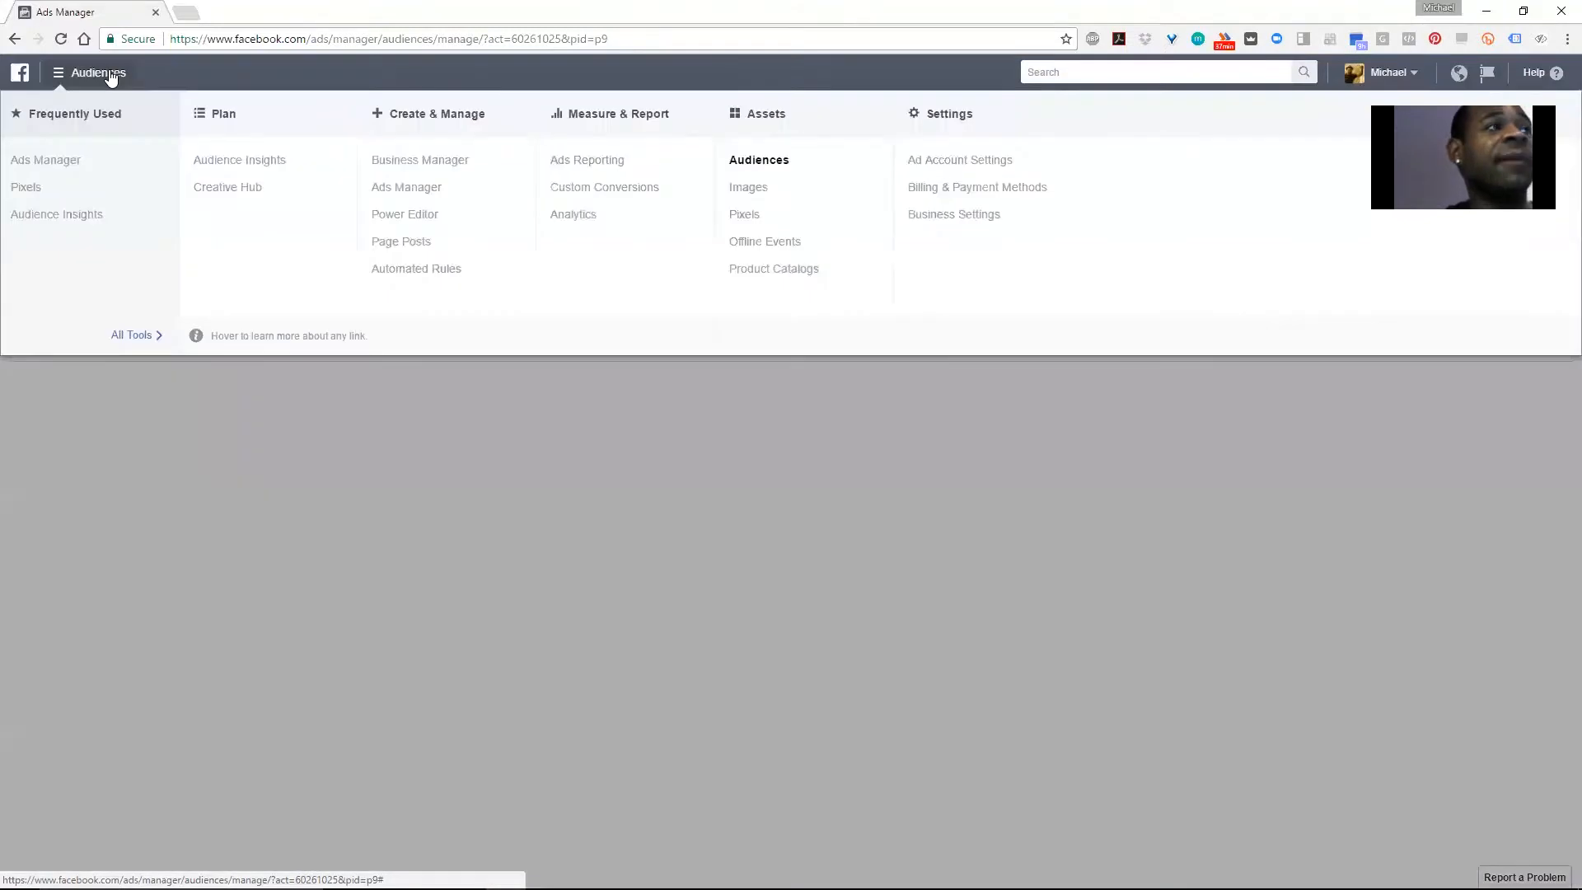
pyautogui.click(33, 189)
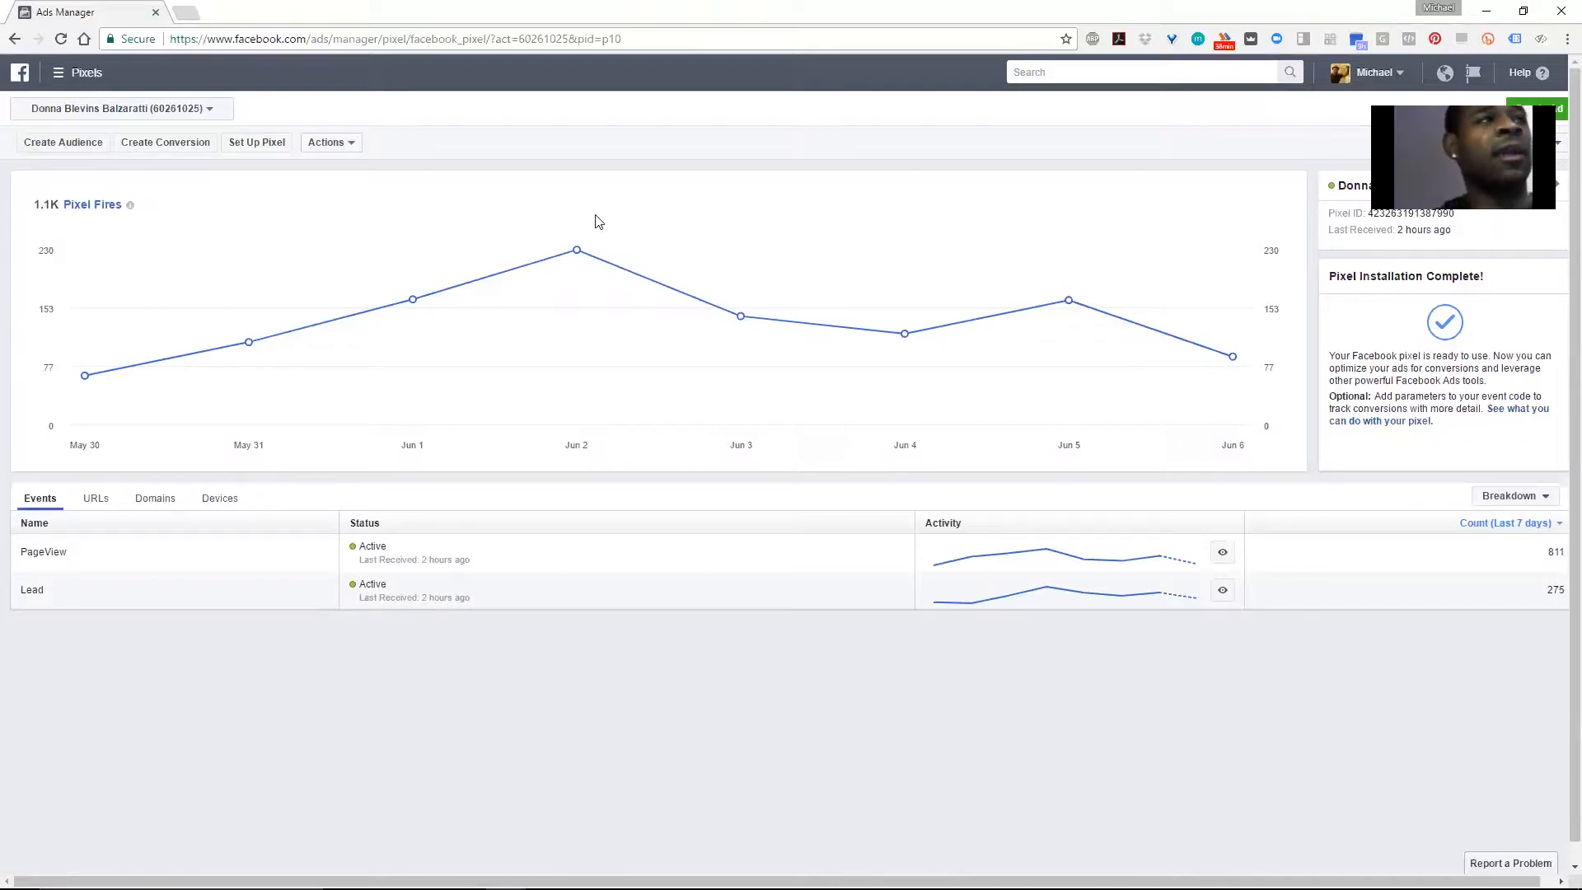
pyautogui.moveTo(577, 253)
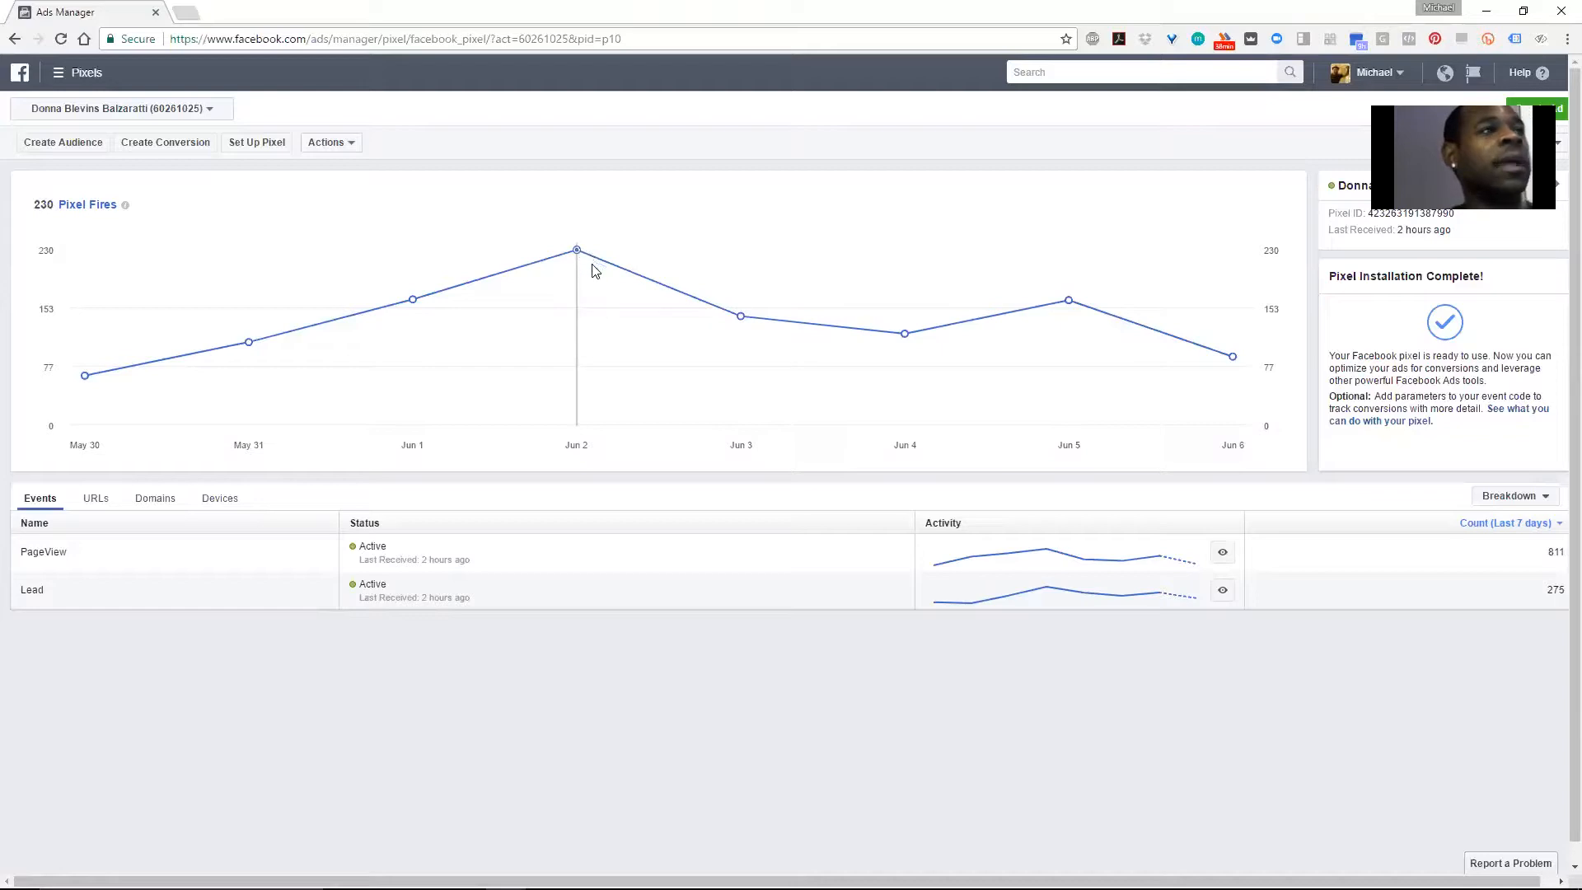
pyautogui.moveTo(1006, 608)
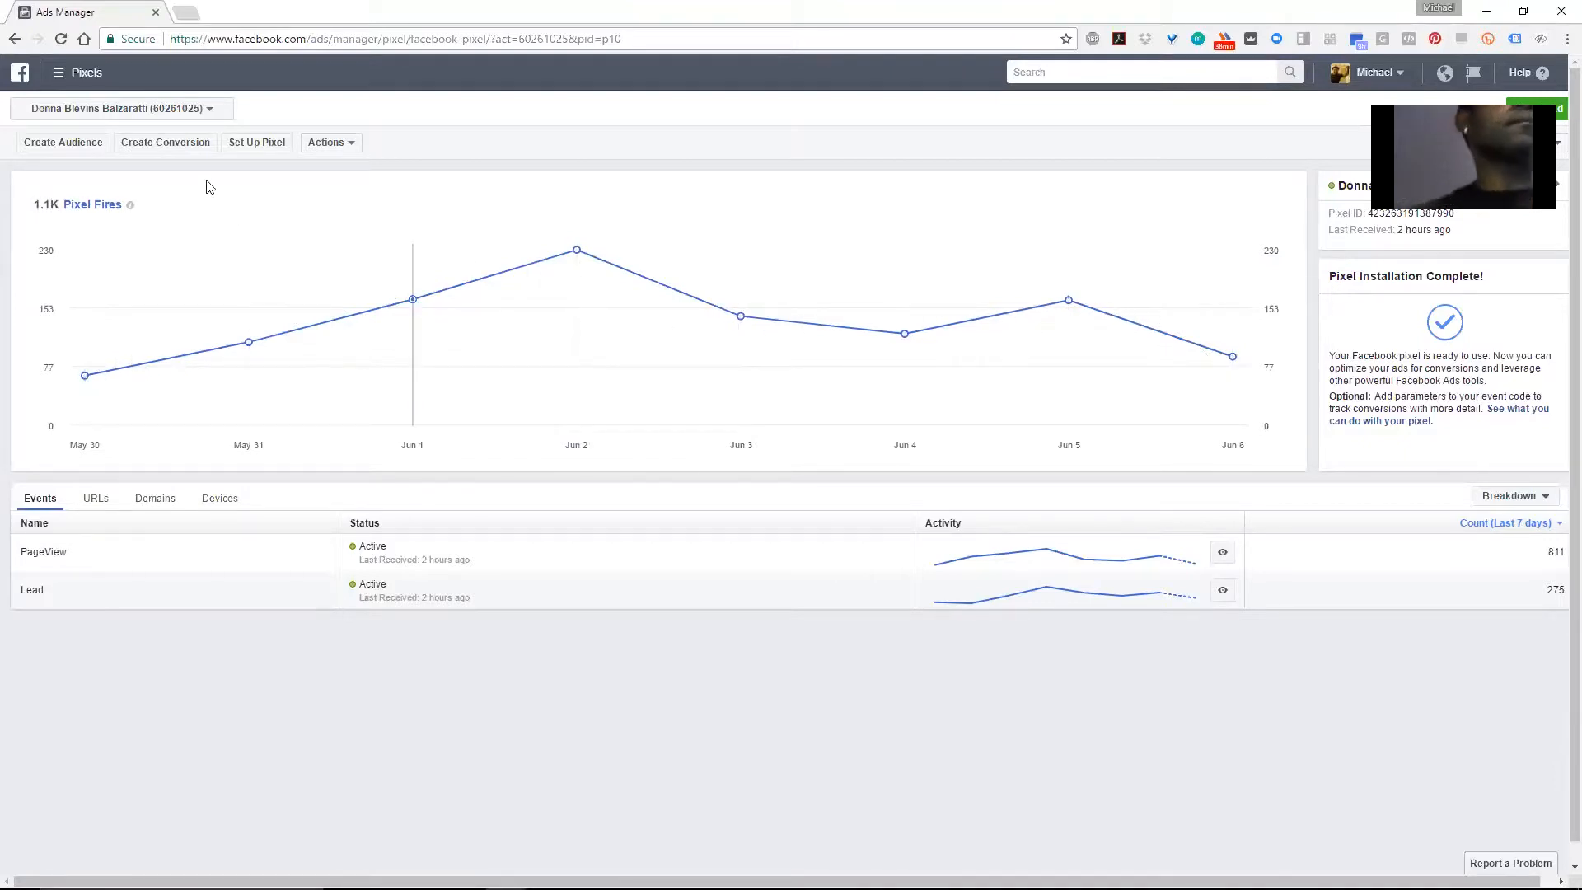
# Create a pixel-based audience named June Purchase Special from anyone who visits the website in the last 30 days, including past website traffic
pyautogui.click(63, 143)
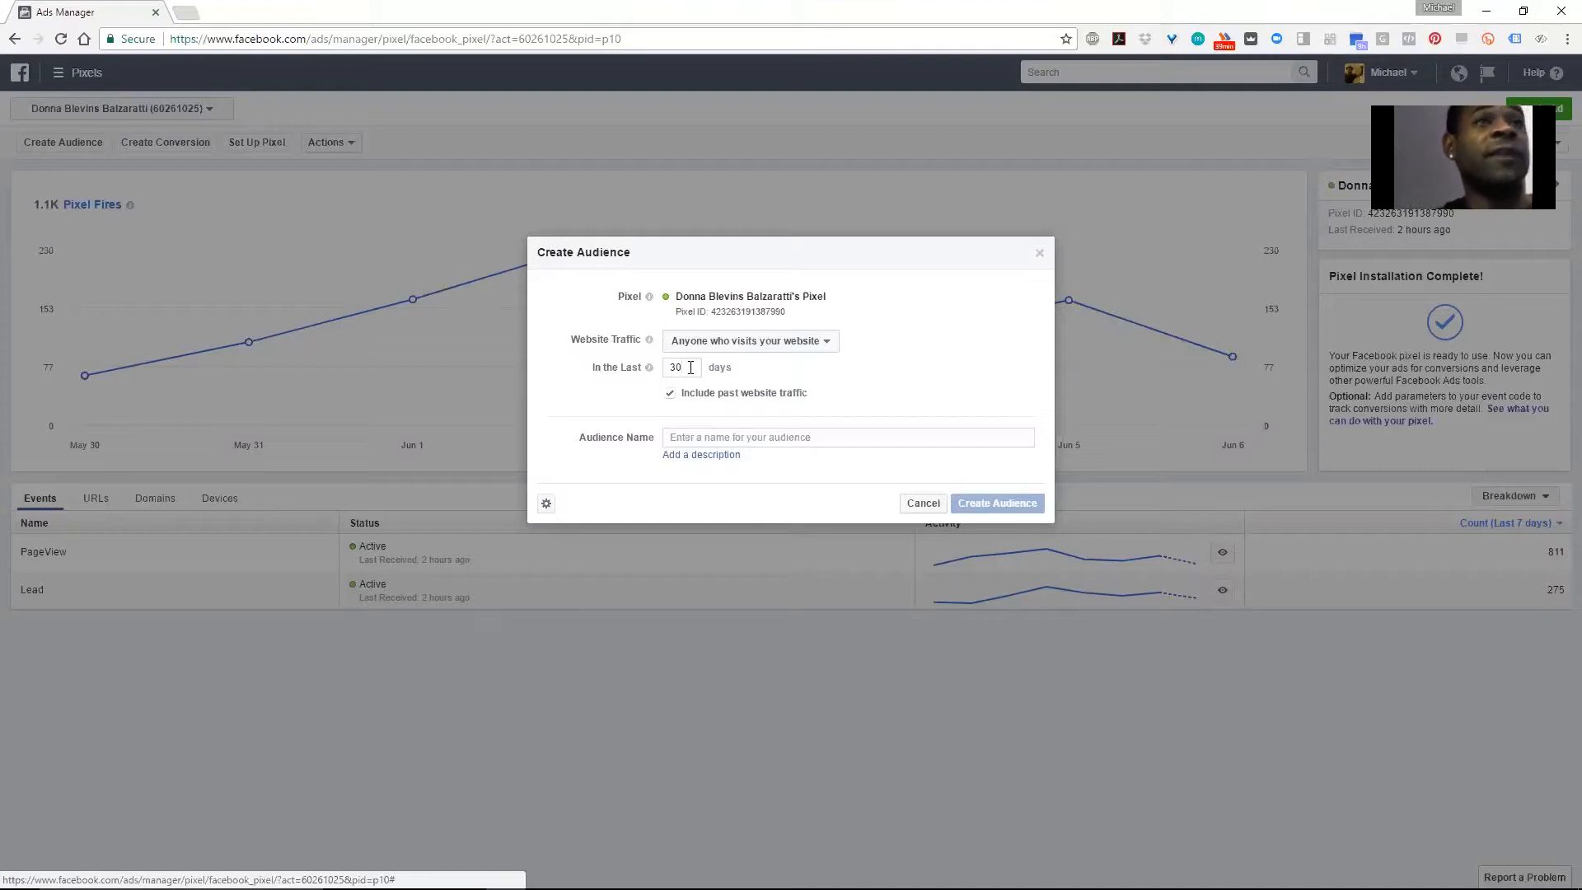
pyautogui.click(690, 367)
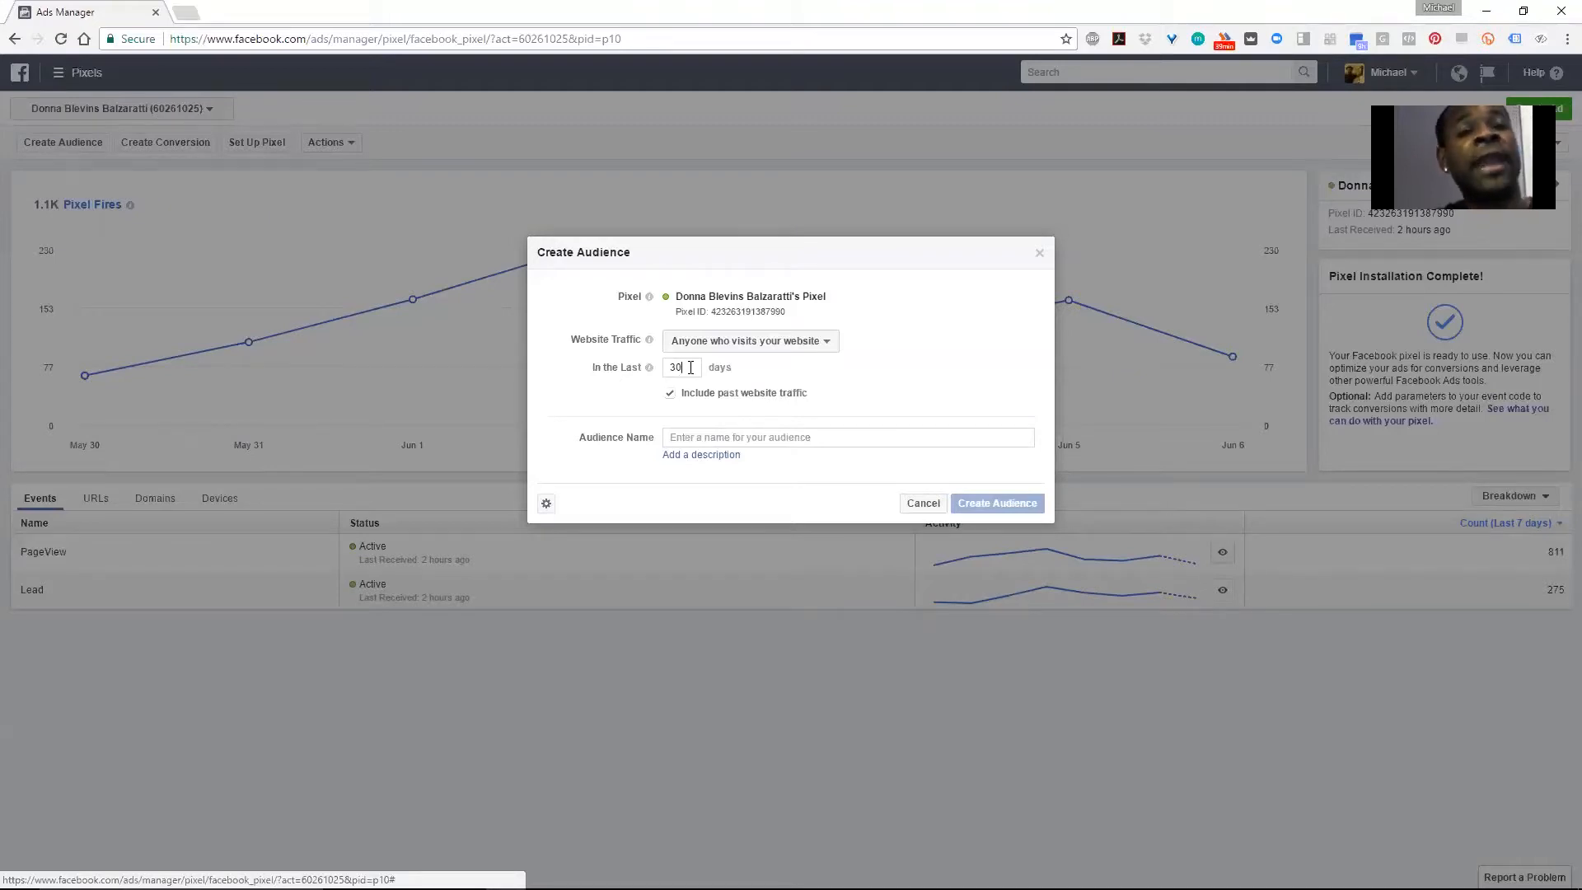
pyautogui.doubleClick(690, 367)
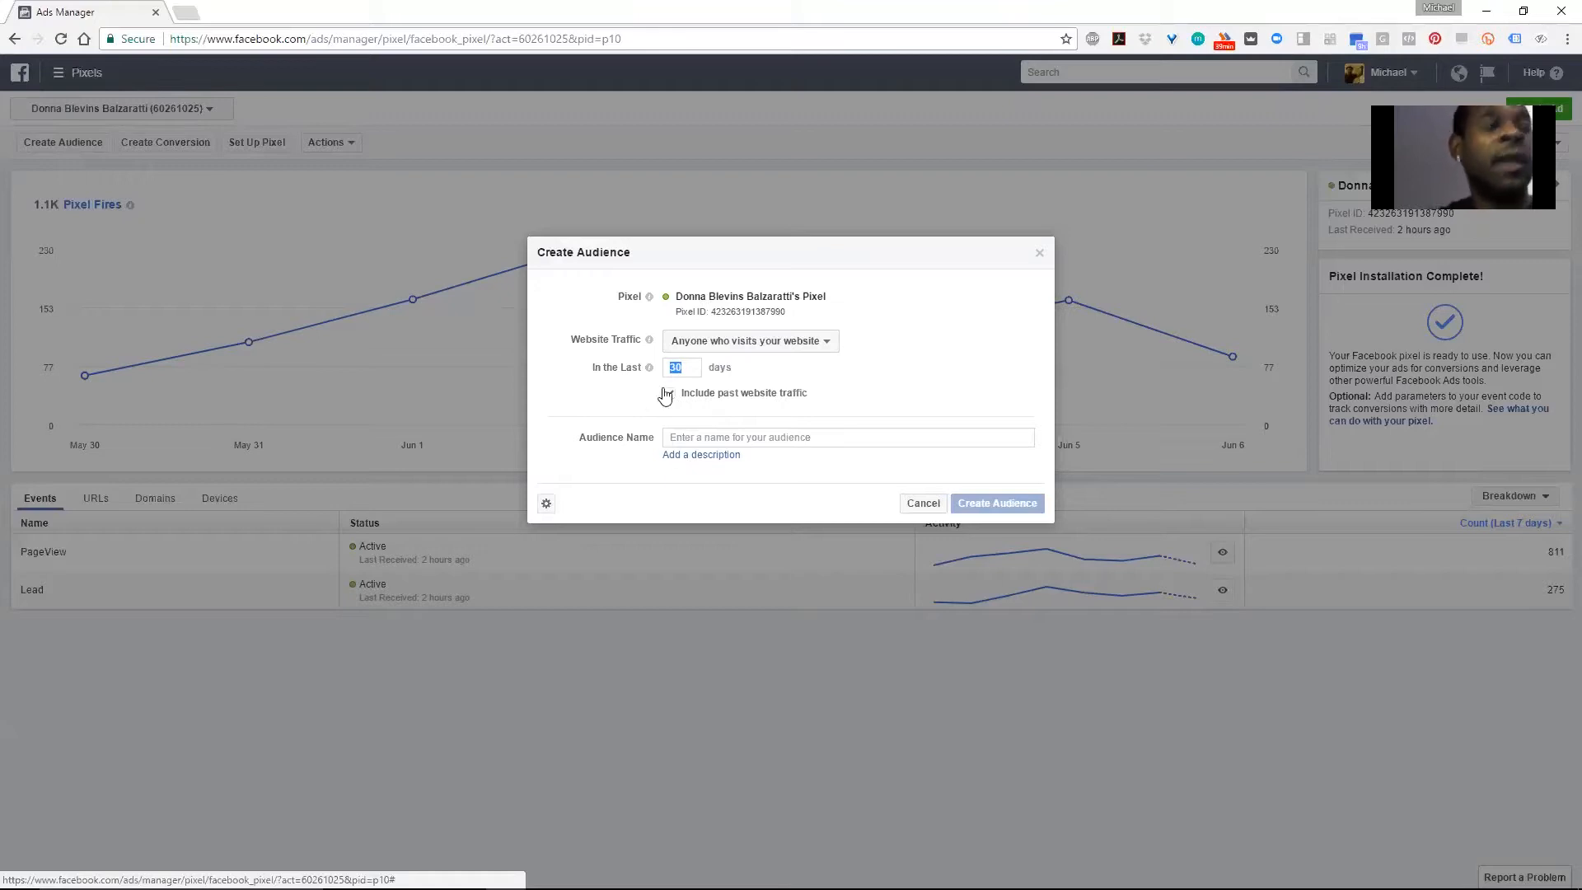
pyautogui.click(667, 394)
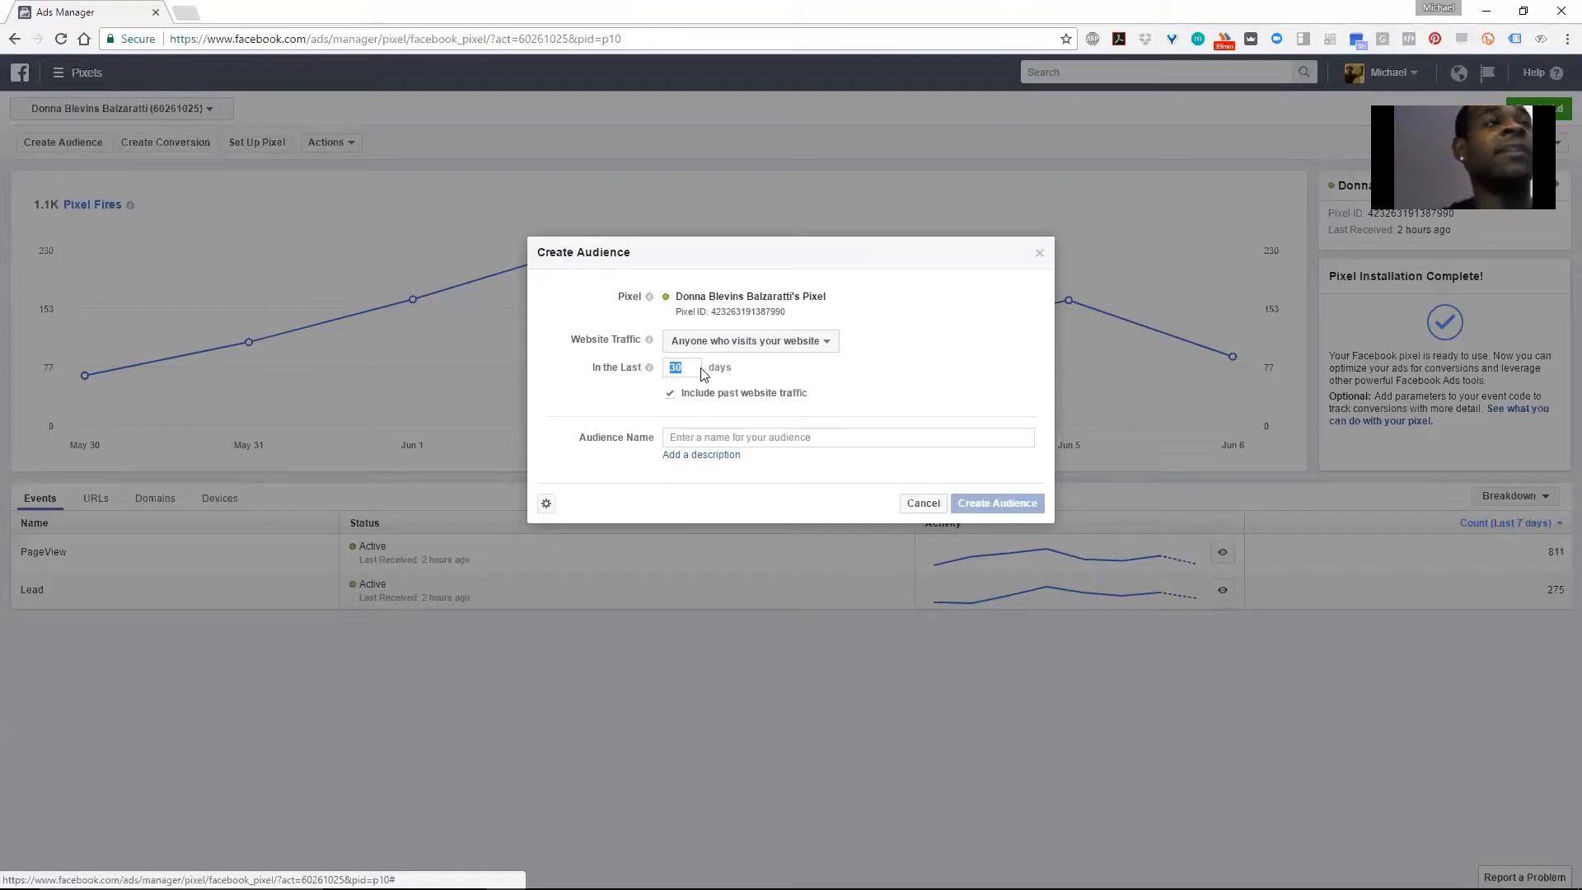
pyautogui.click(913, 365)
pyautogui.click(774, 437)
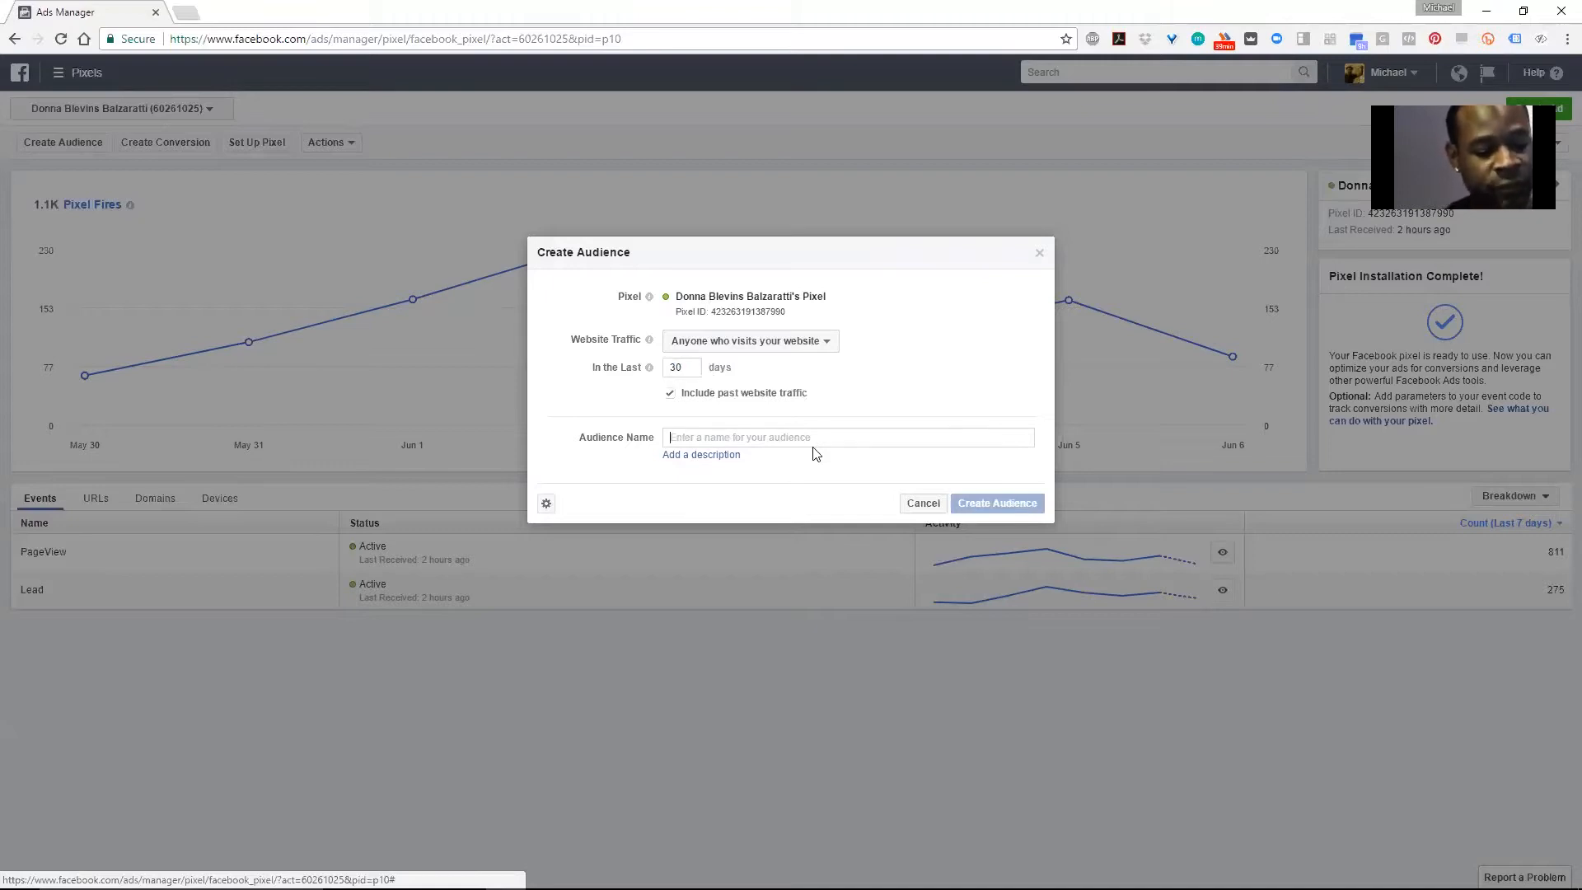
pyautogui.write('June ')
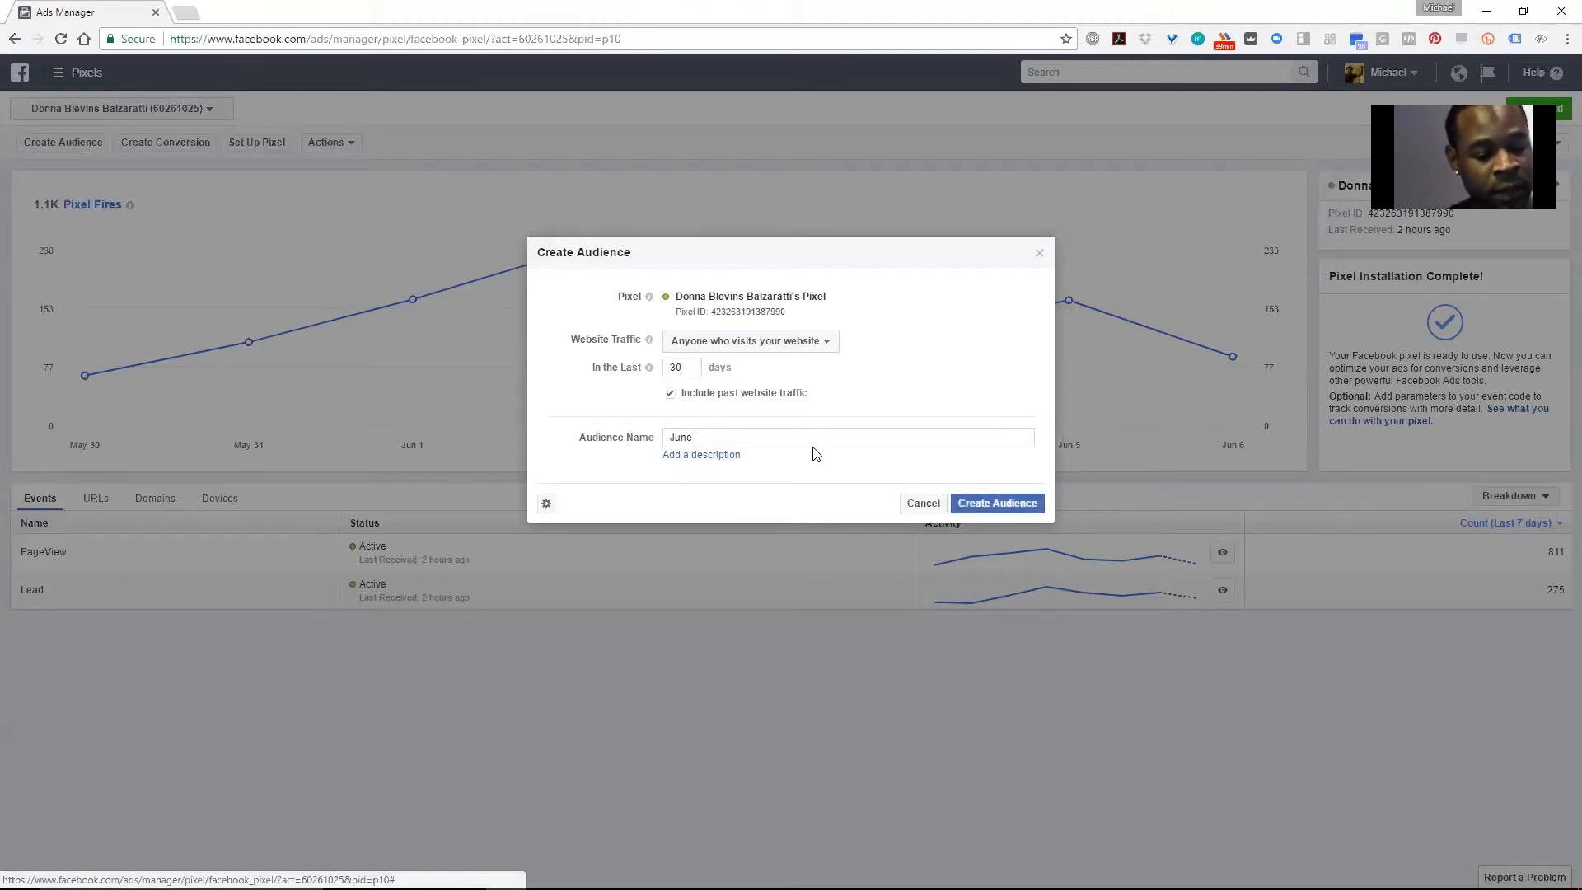
pyautogui.write('Purchas')
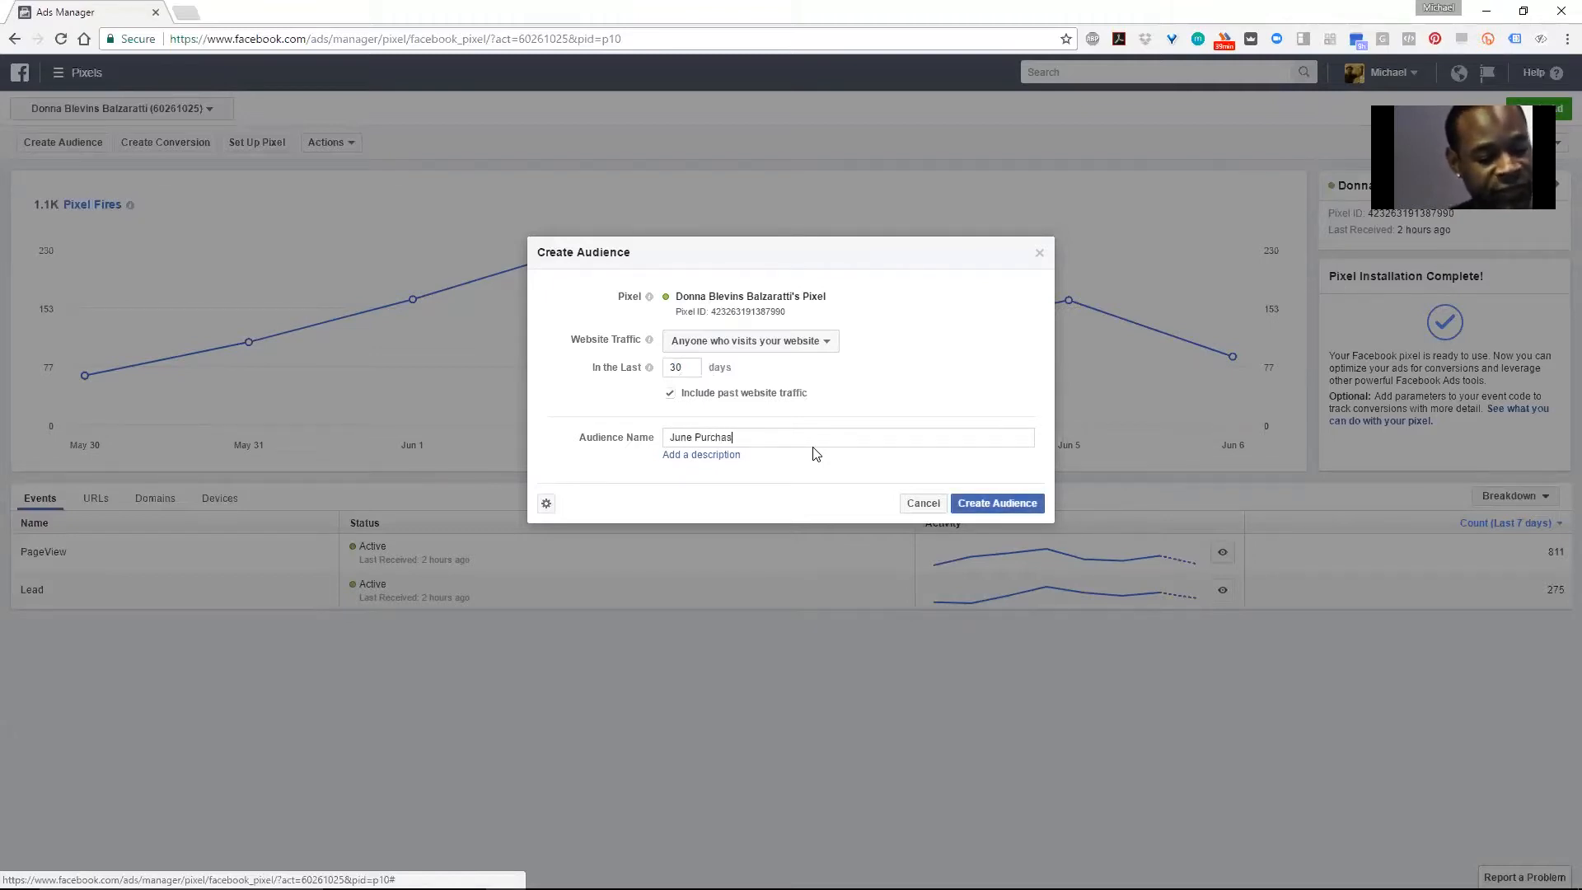
pyautogui.write('e Special')
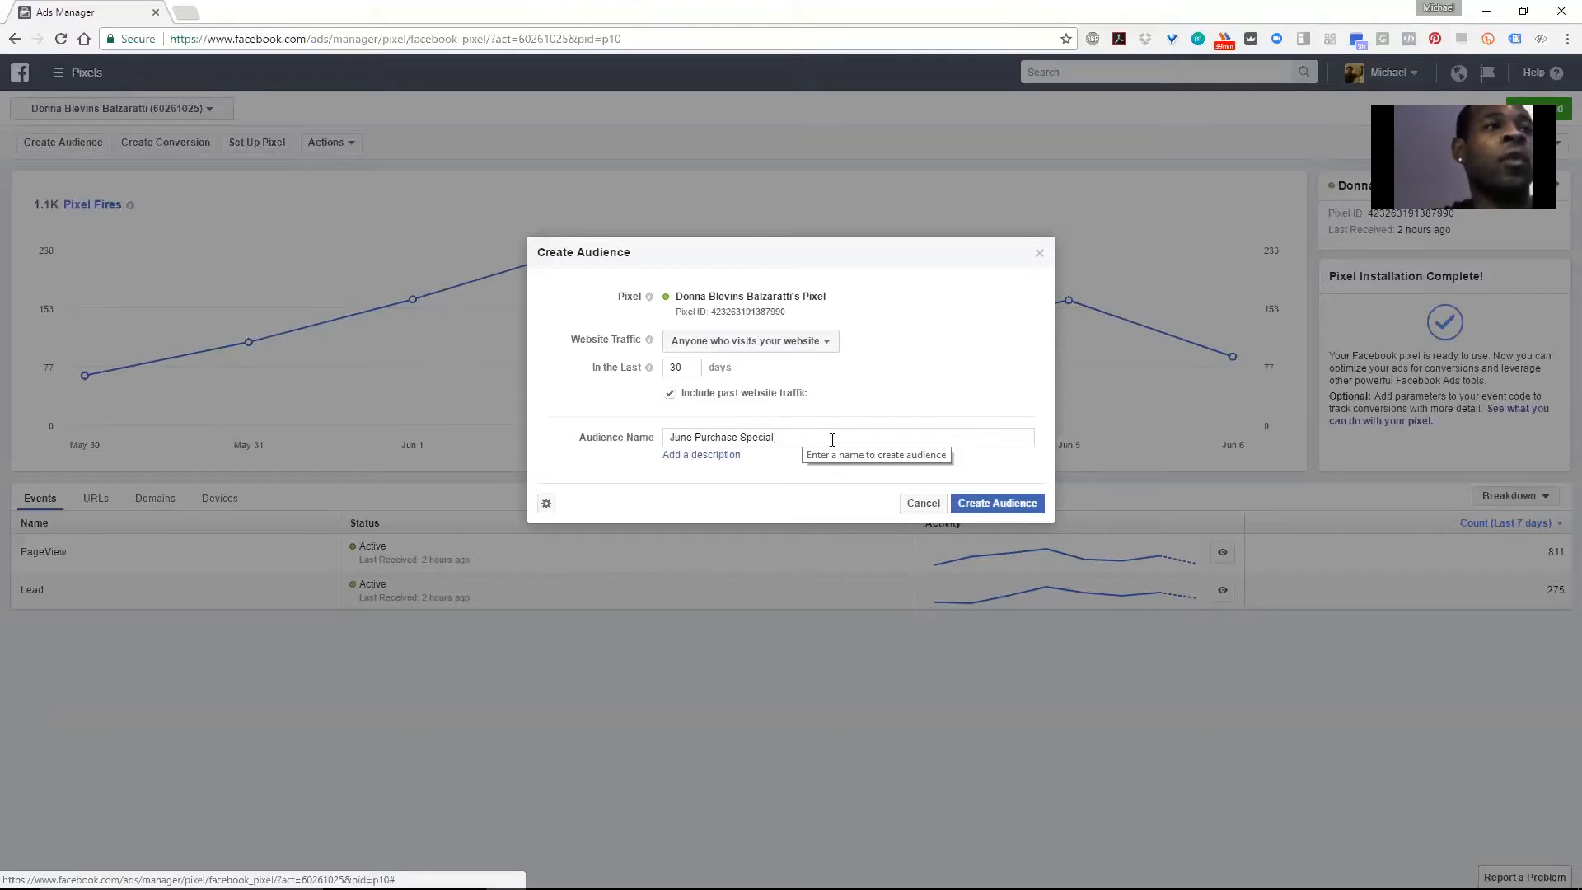
pyautogui.click(994, 505)
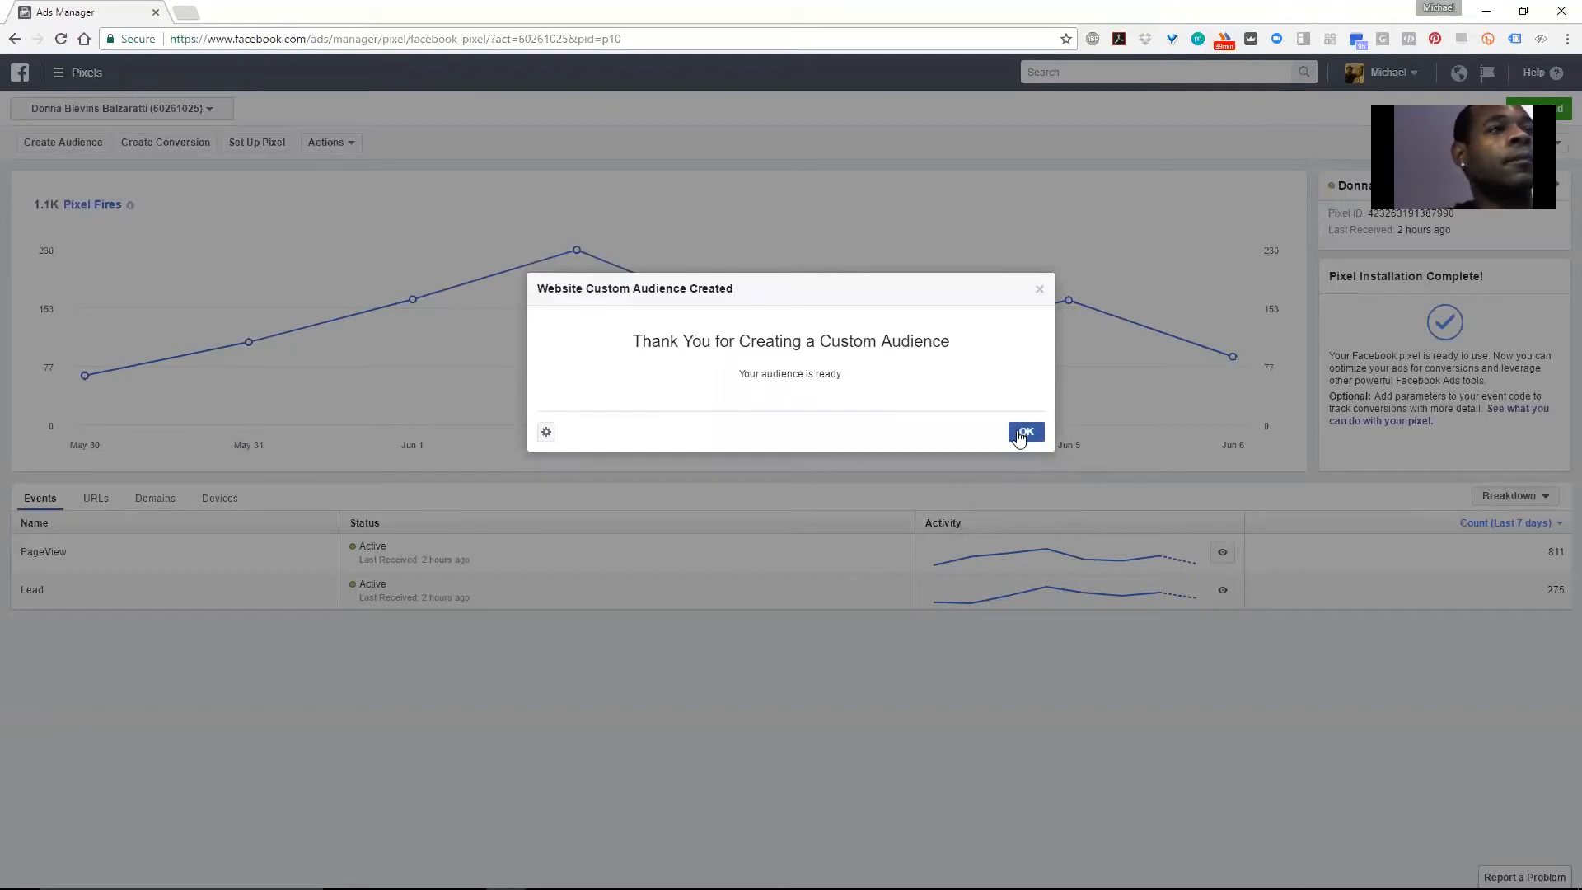
pyautogui.click(1026, 432)
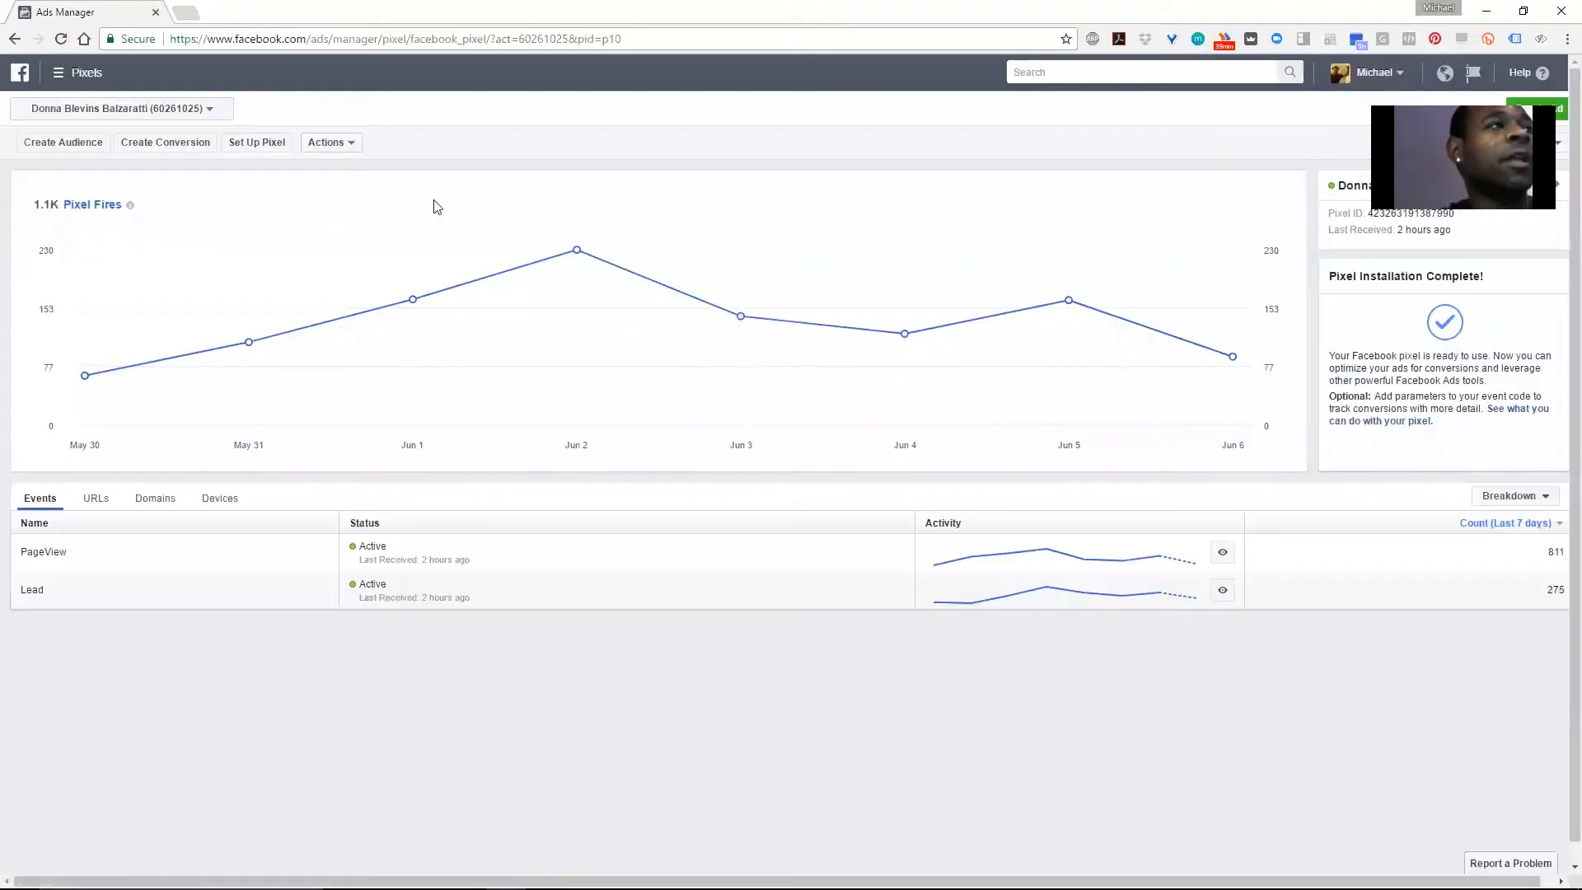
# Return to the Audiences list and check the availability of the June Purchase Special audience
pyautogui.click(82, 74)
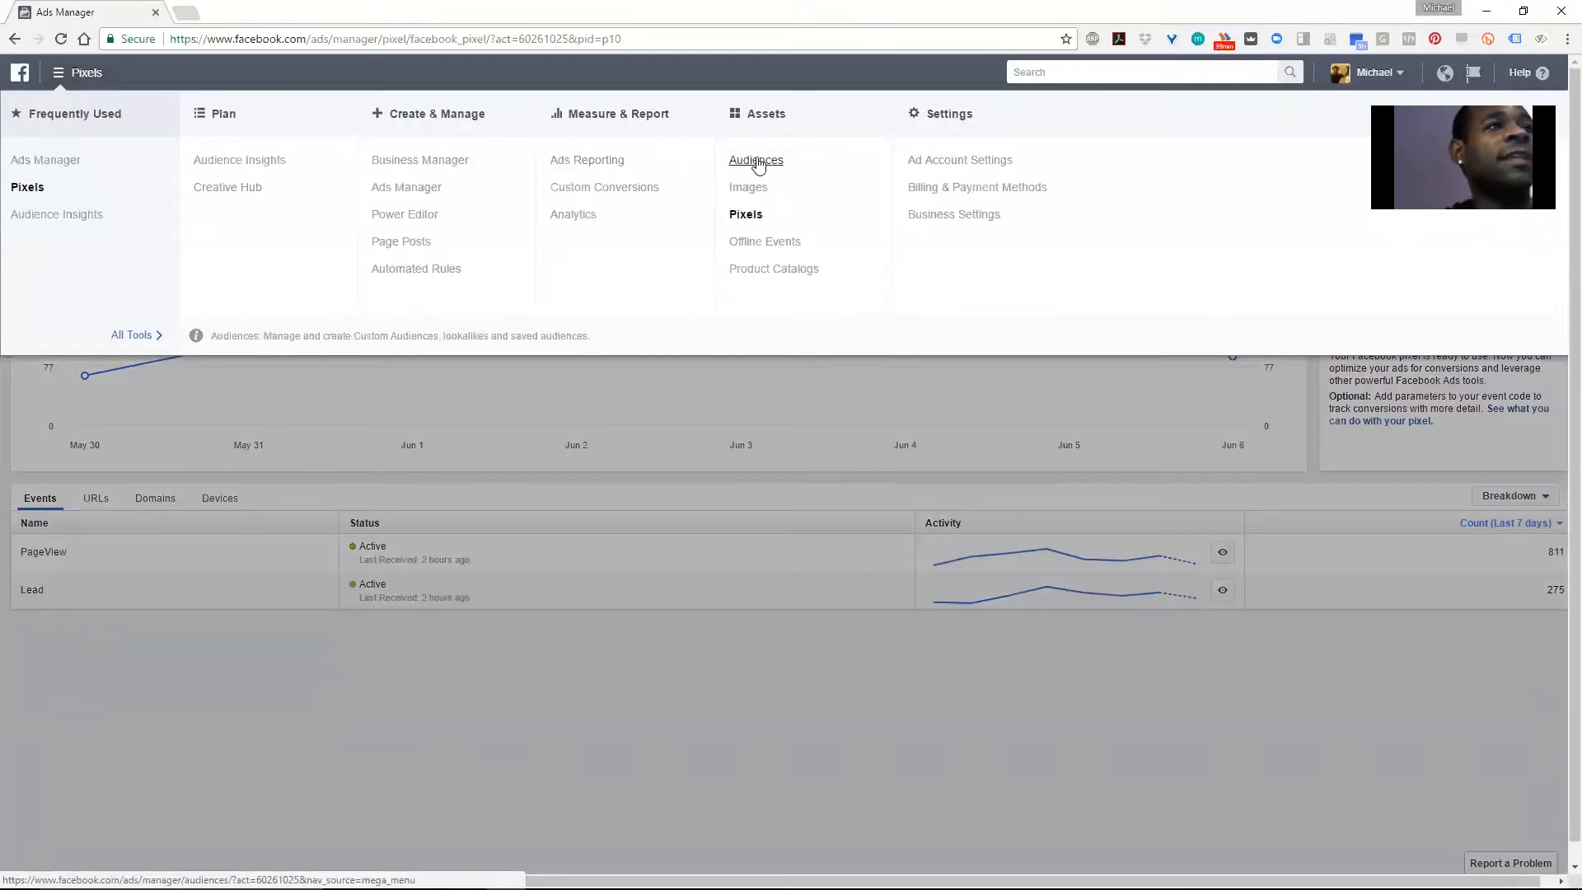
pyautogui.click(756, 161)
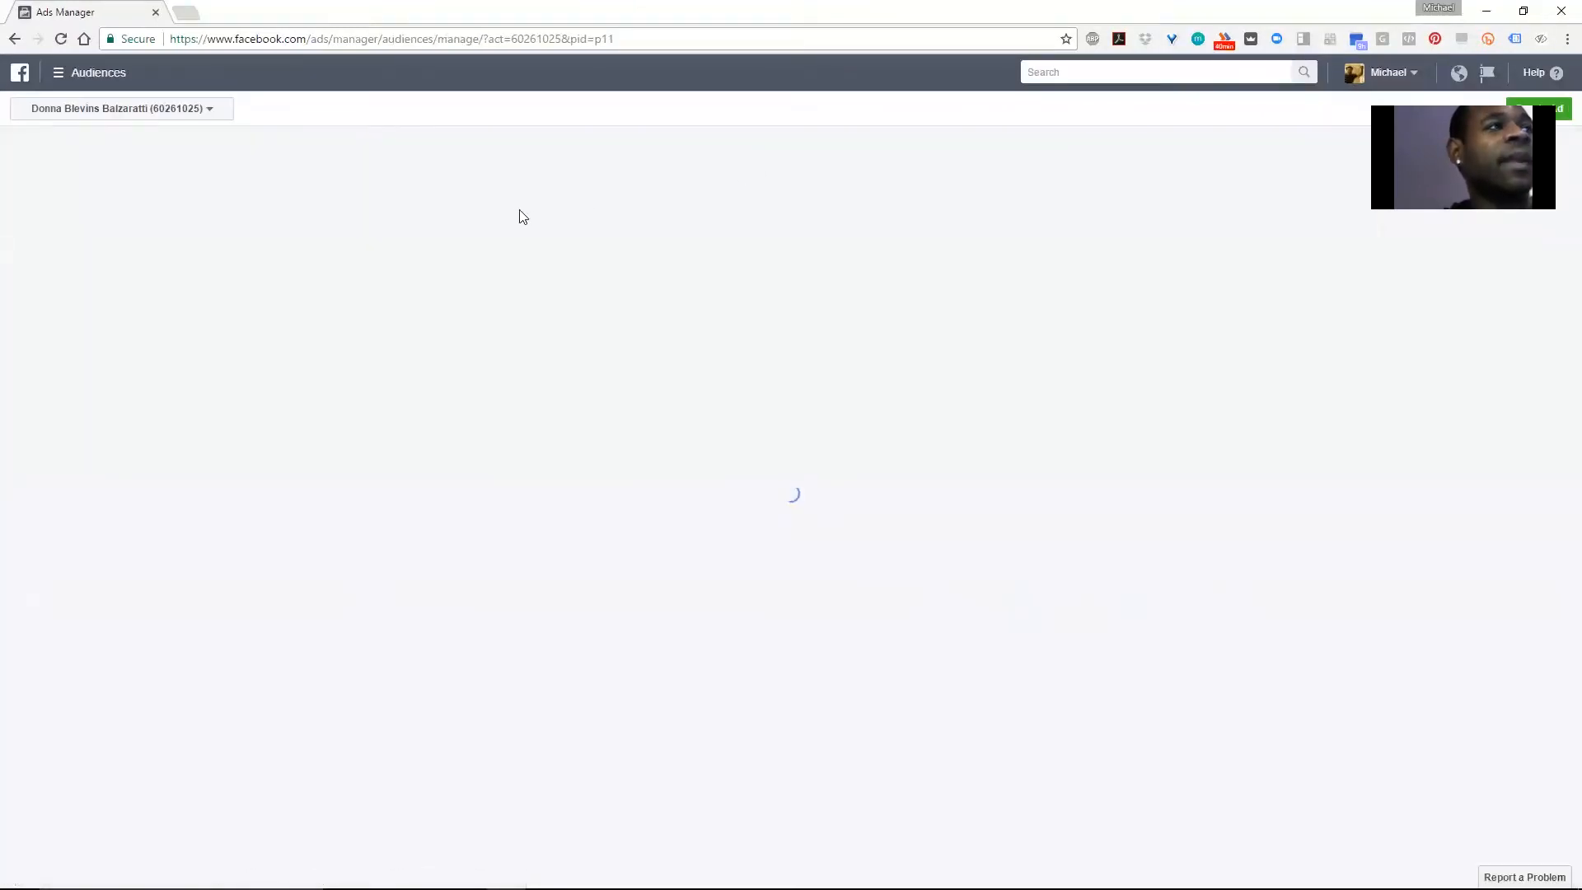
pyautogui.moveTo(132, 220)
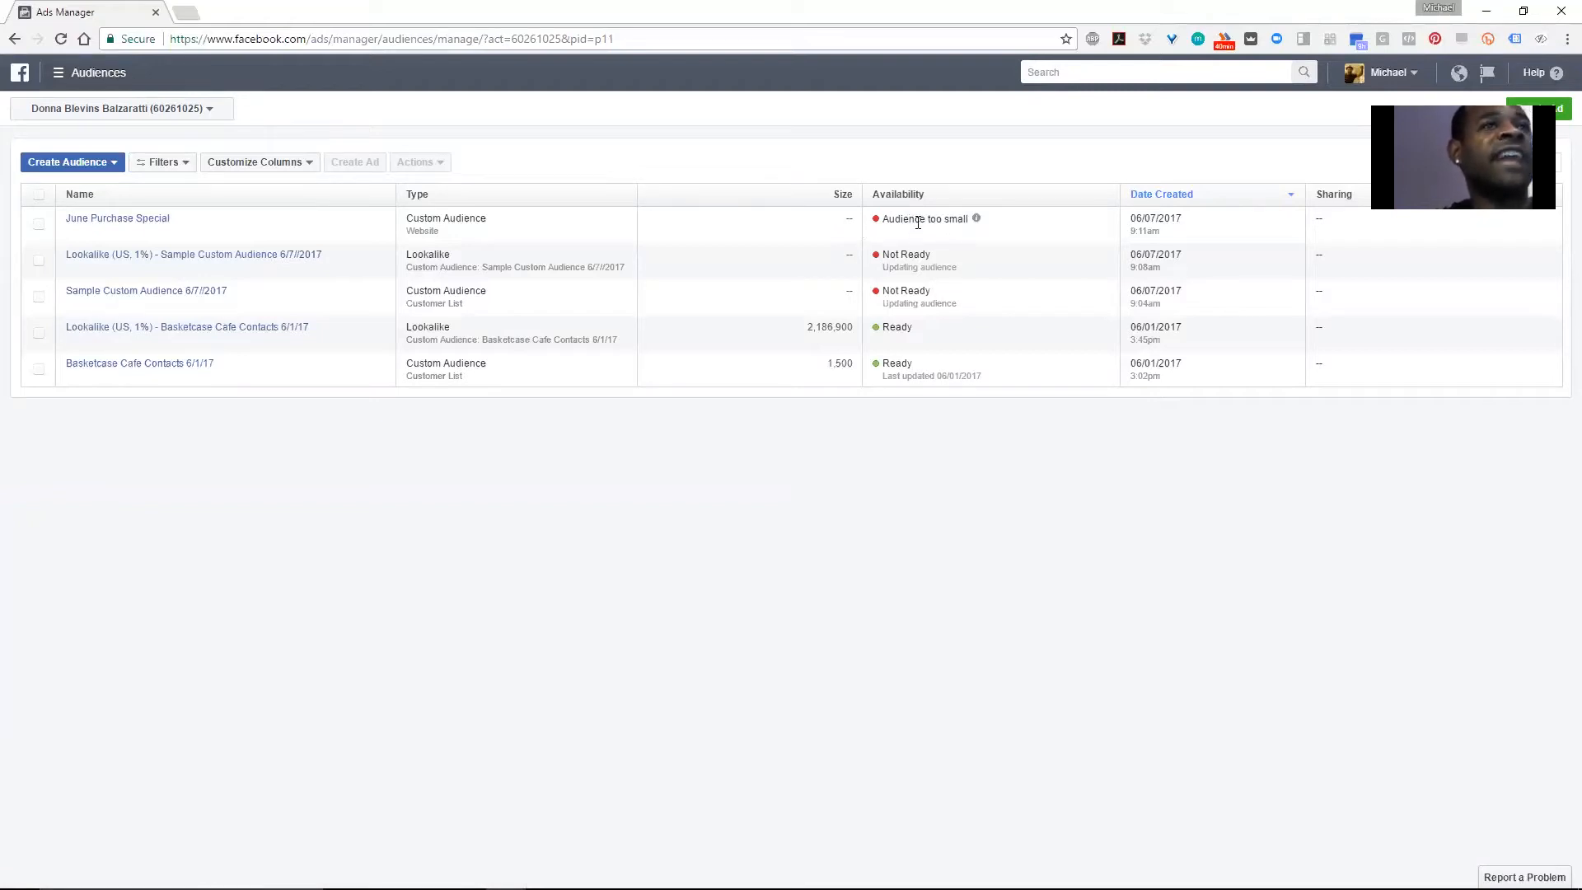
# Go back to the Pixels page and start setting up conversion tracking with a custom conversion
pyautogui.click(97, 73)
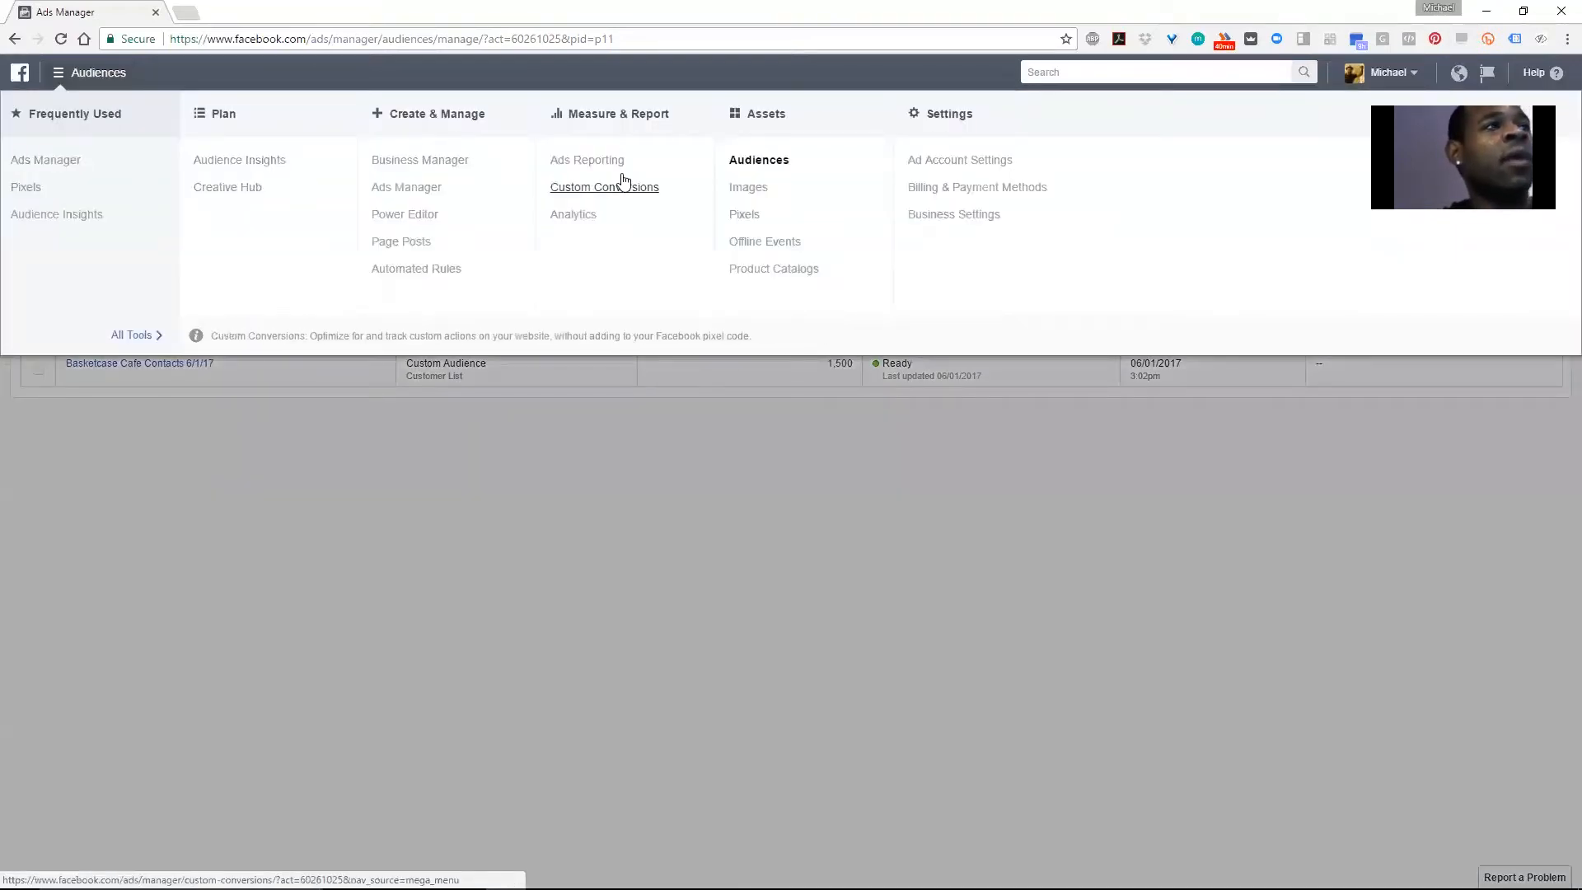
pyautogui.click(39, 188)
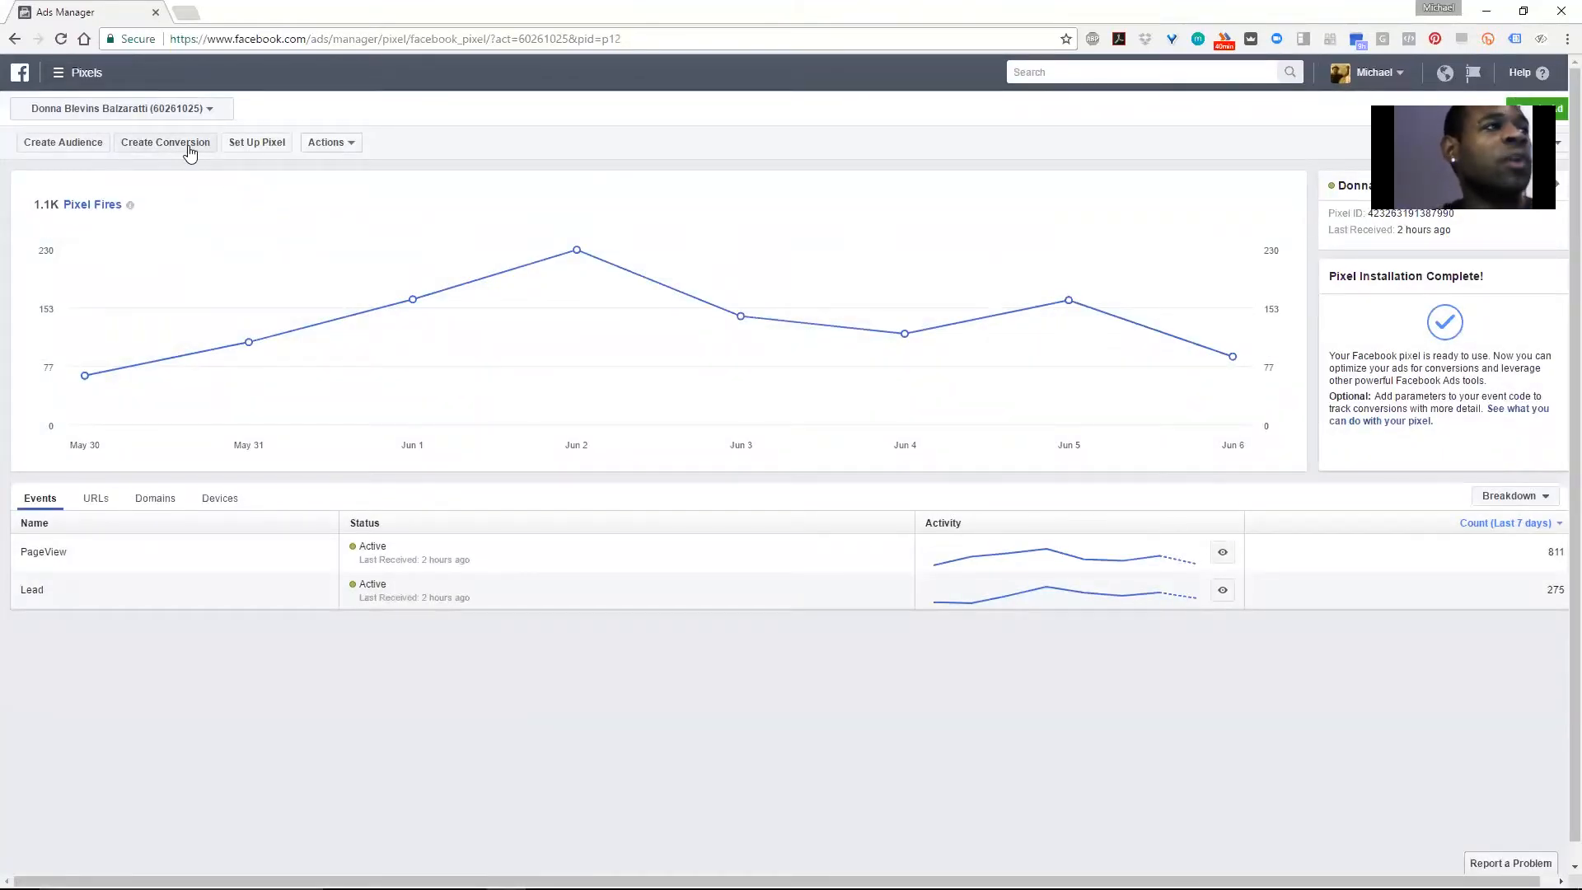
pyautogui.moveTo(593, 283)
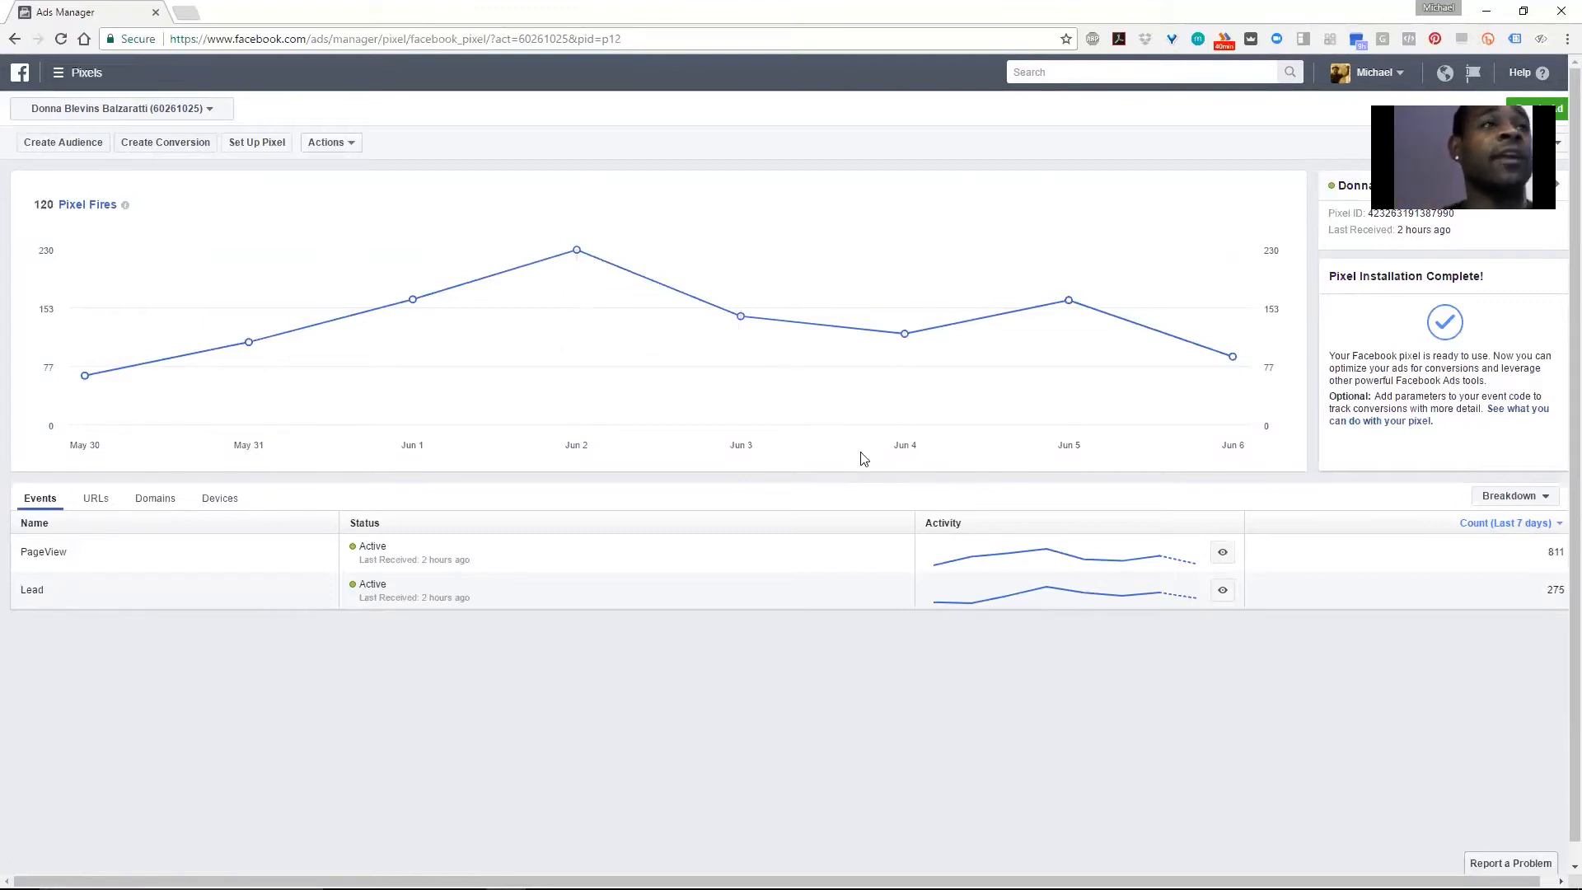
pyautogui.click(178, 145)
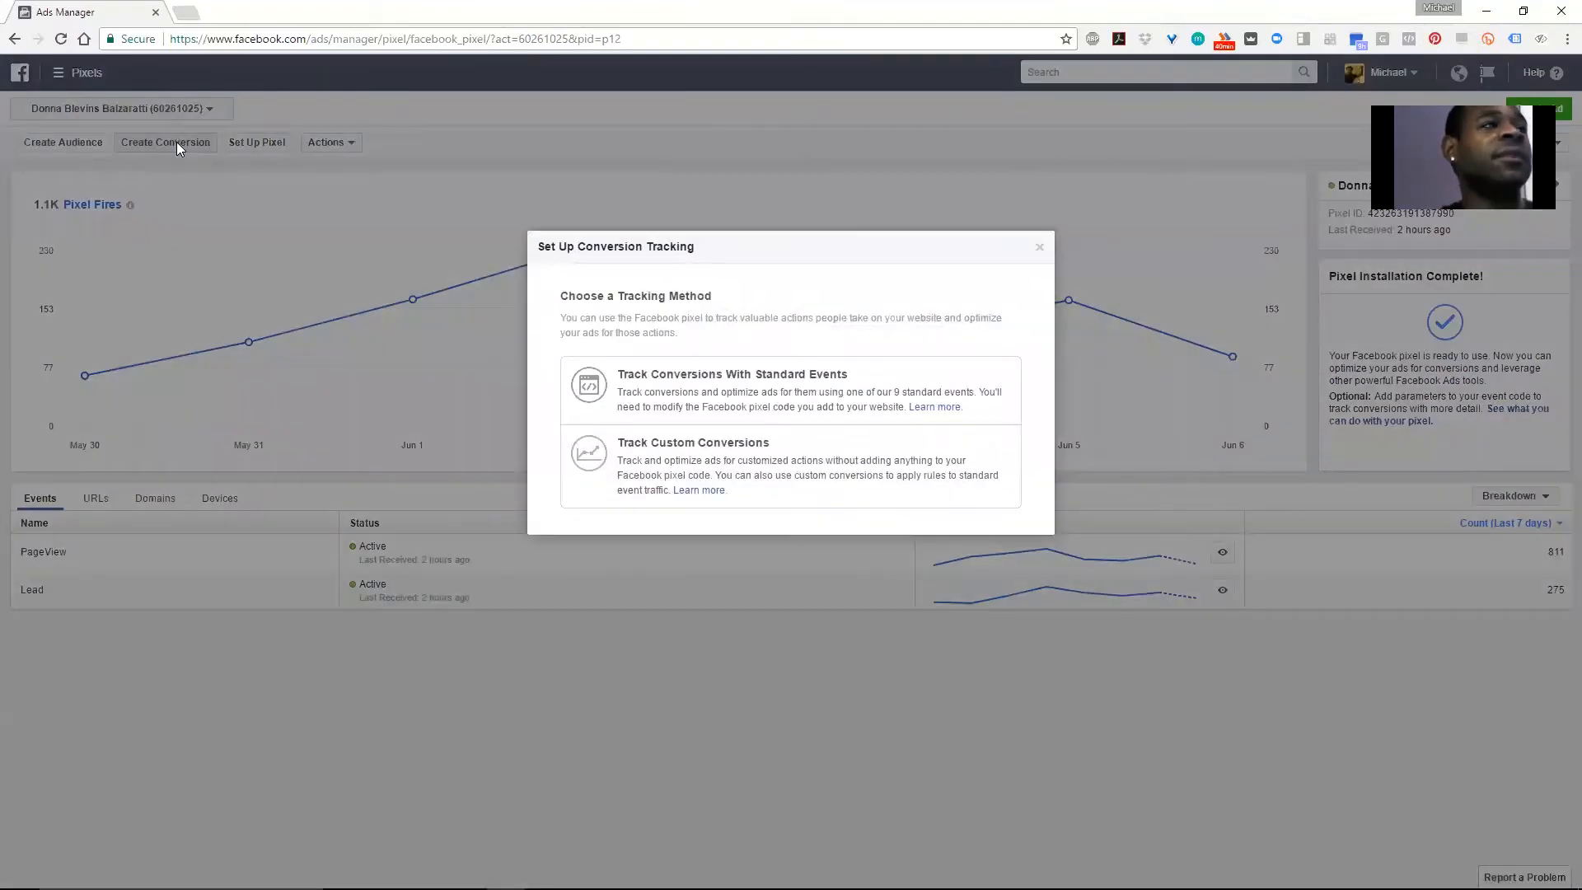
pyautogui.click(725, 469)
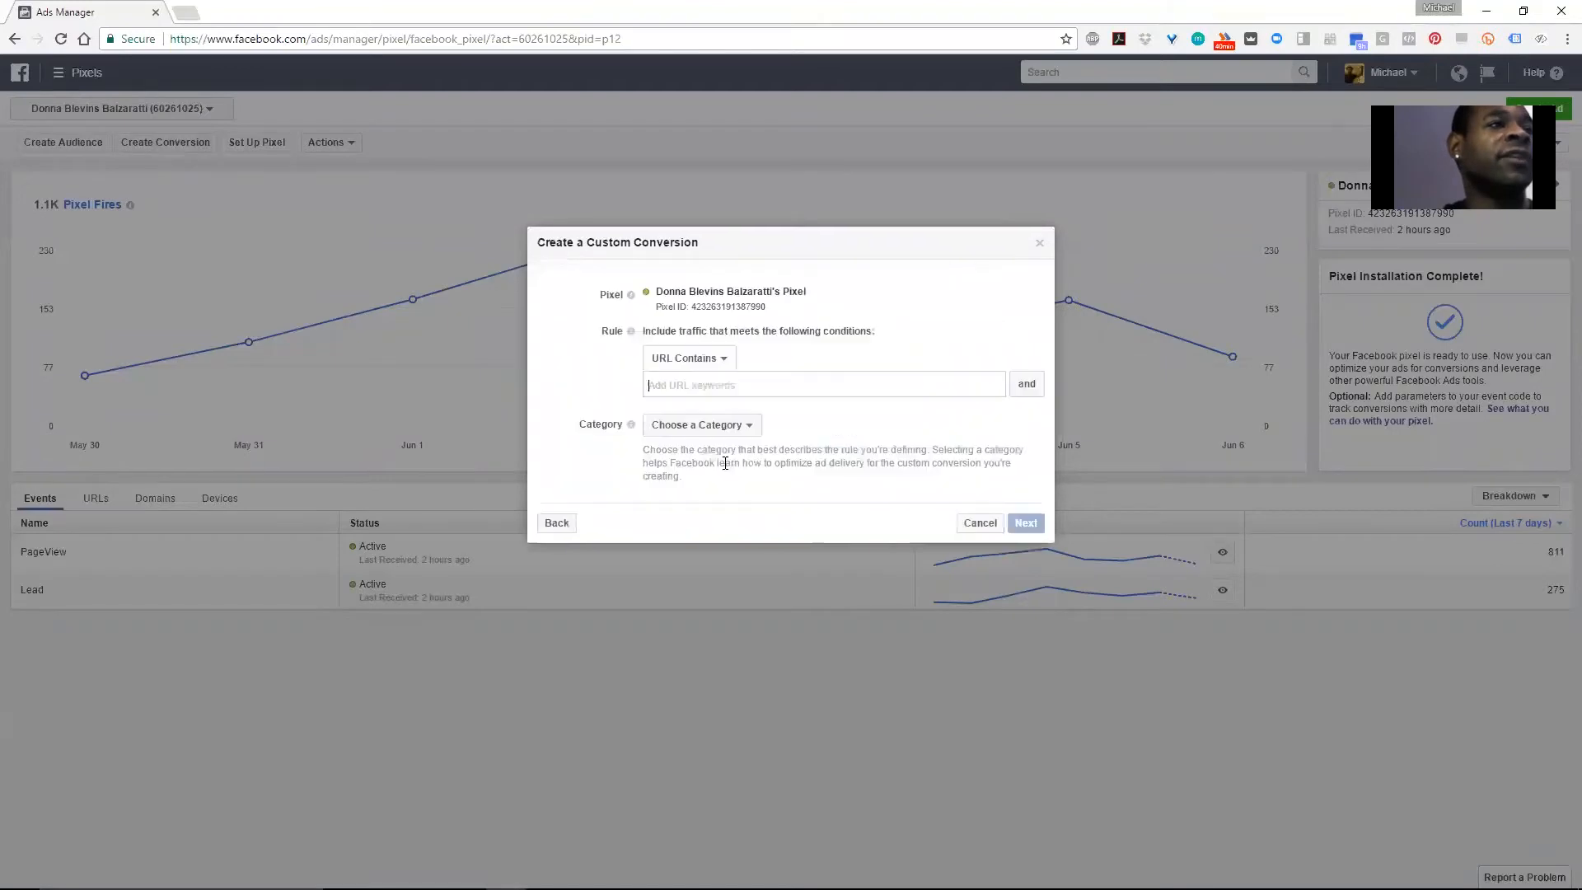
pyautogui.click(699, 390)
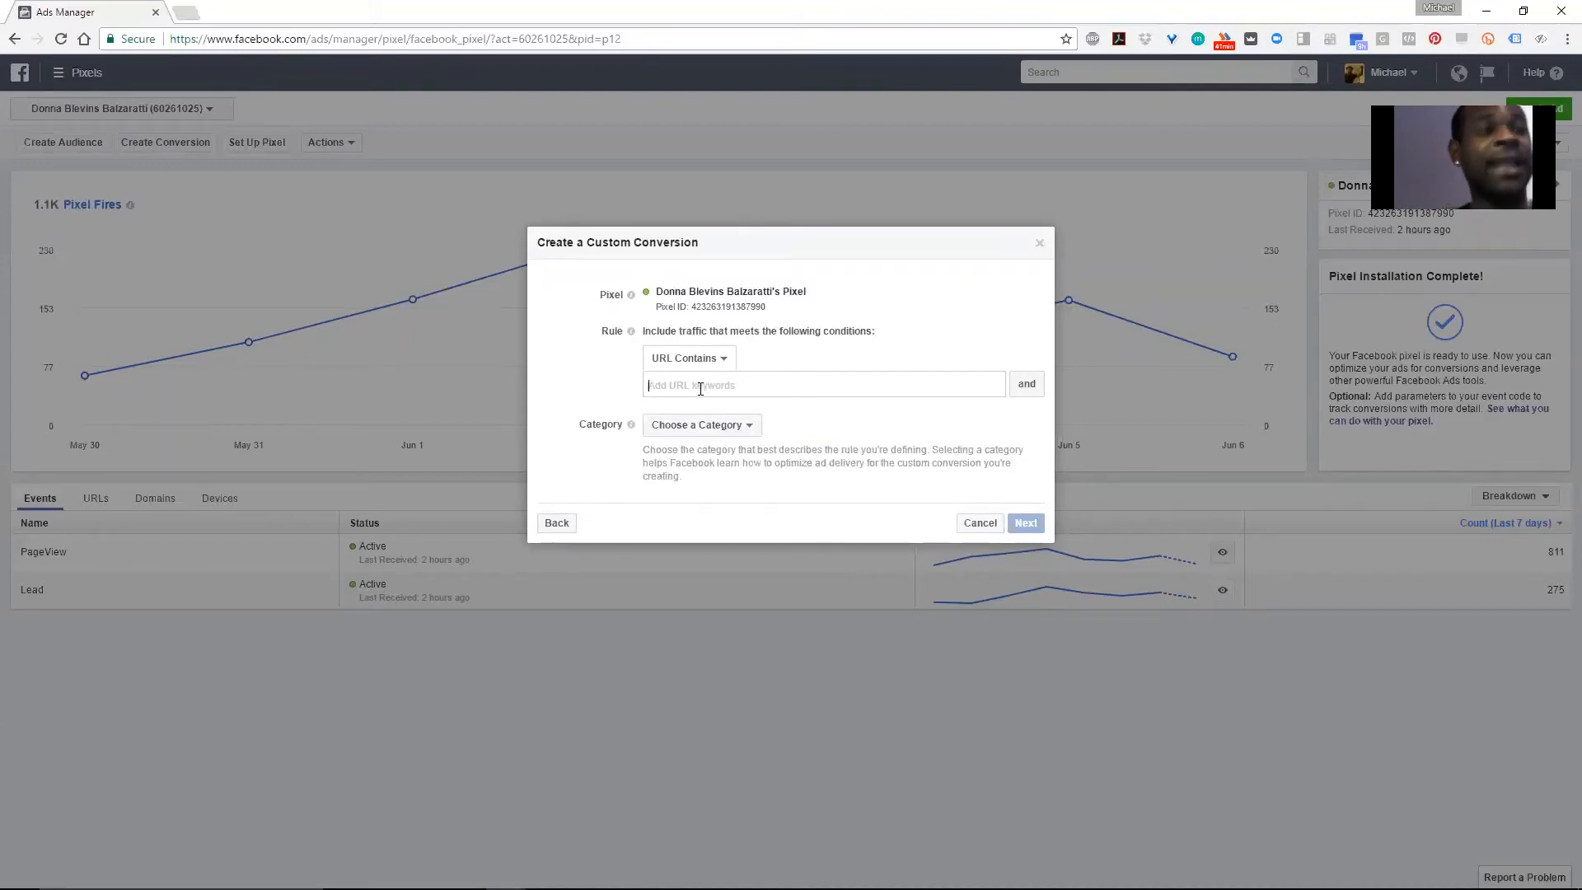
pyautogui.write('www.yourwe')
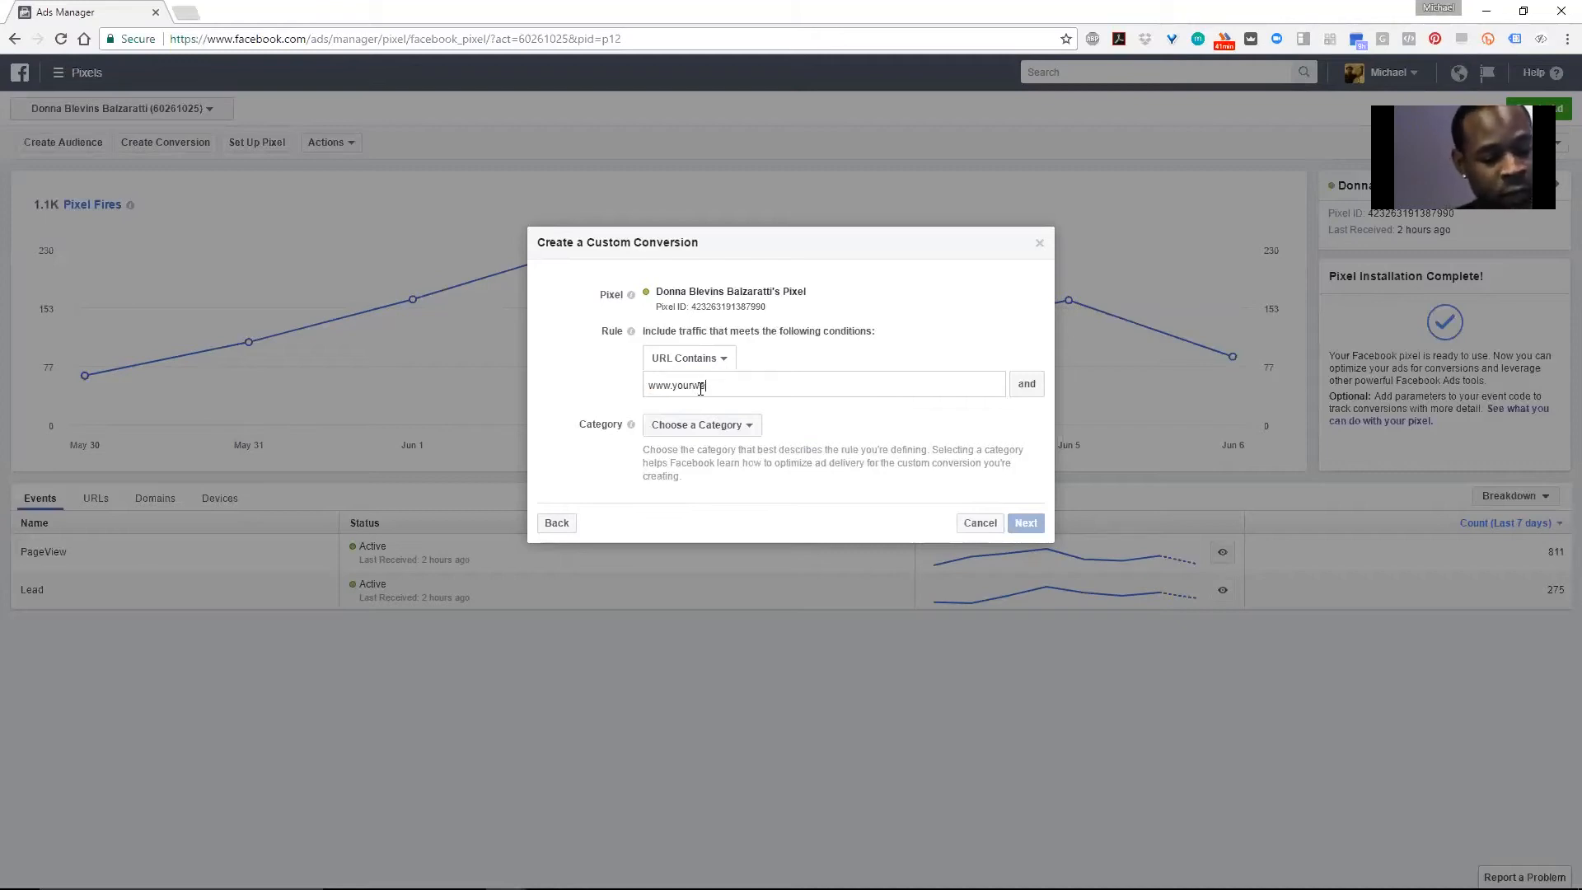
pyautogui.write('bsite.com/')
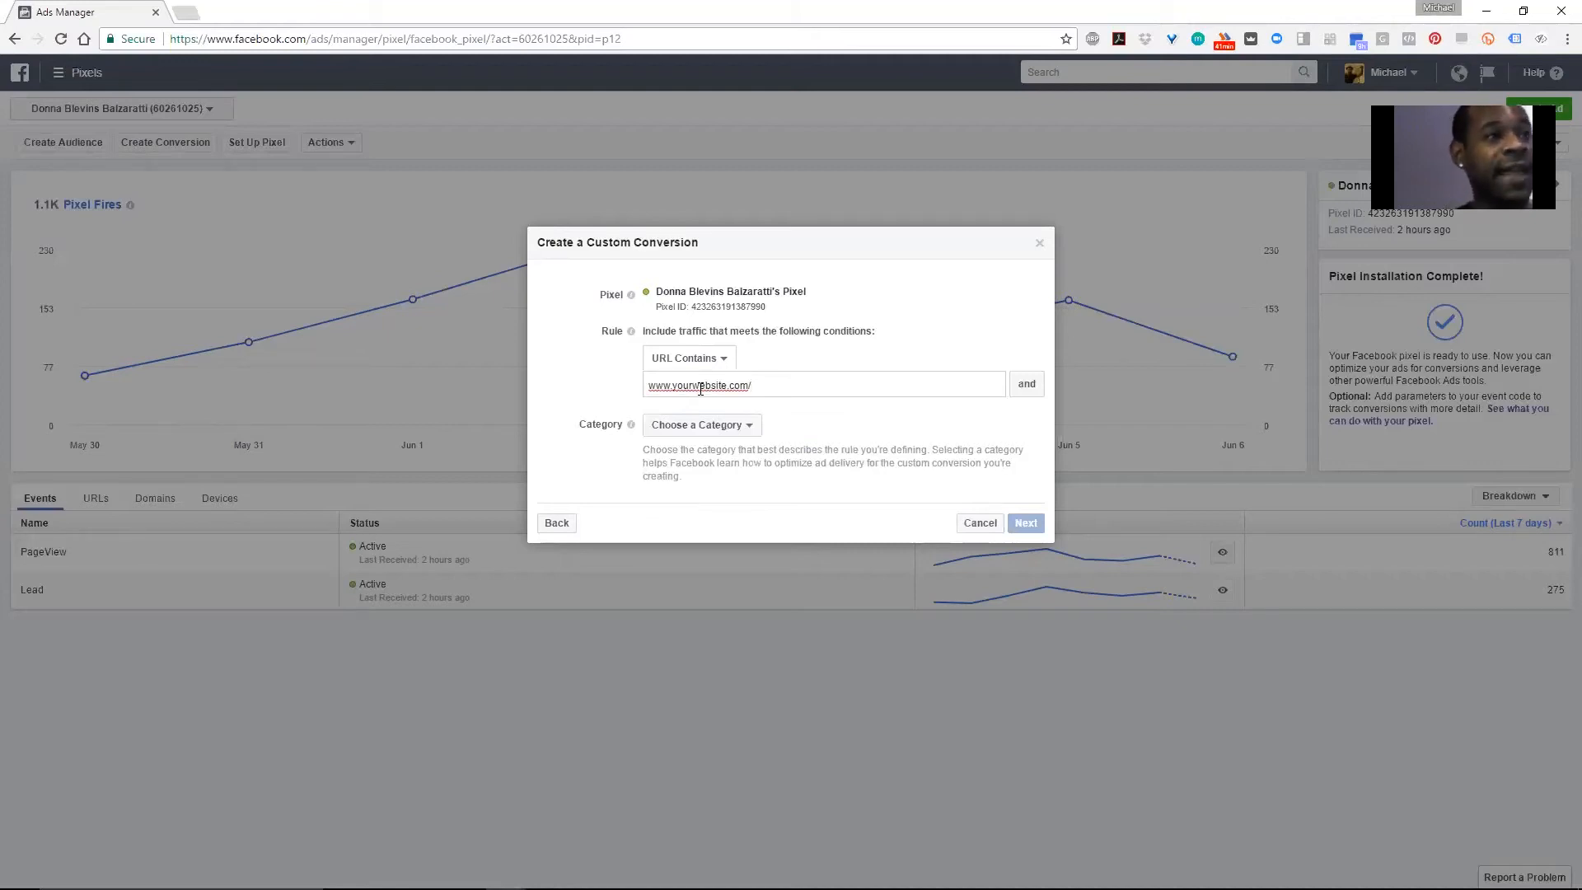
pyautogui.write('thank')
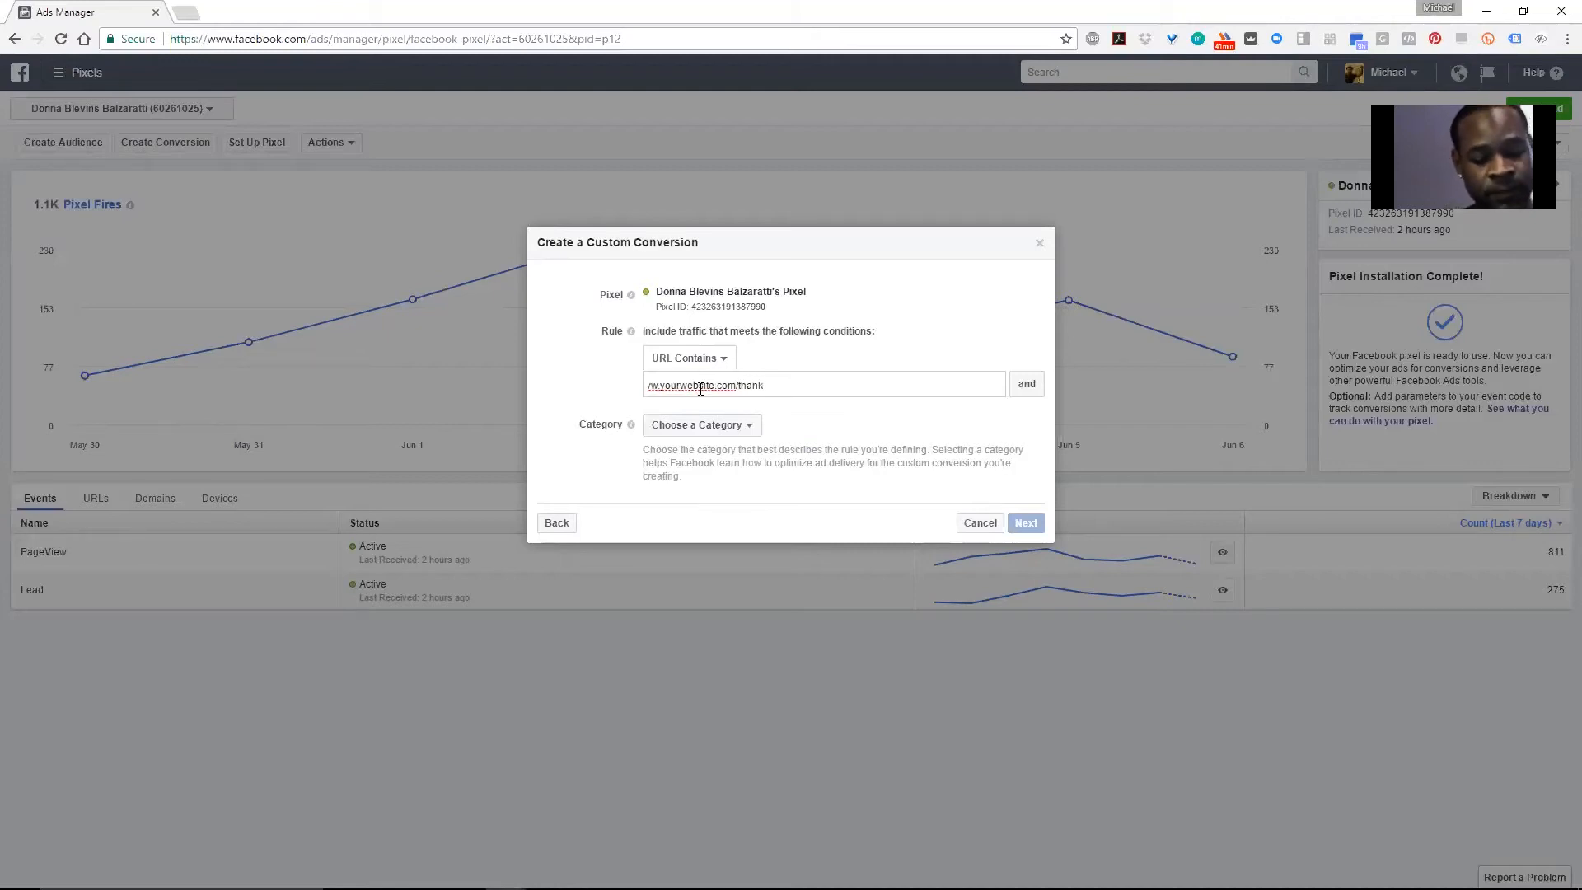
pyautogui.write('you')
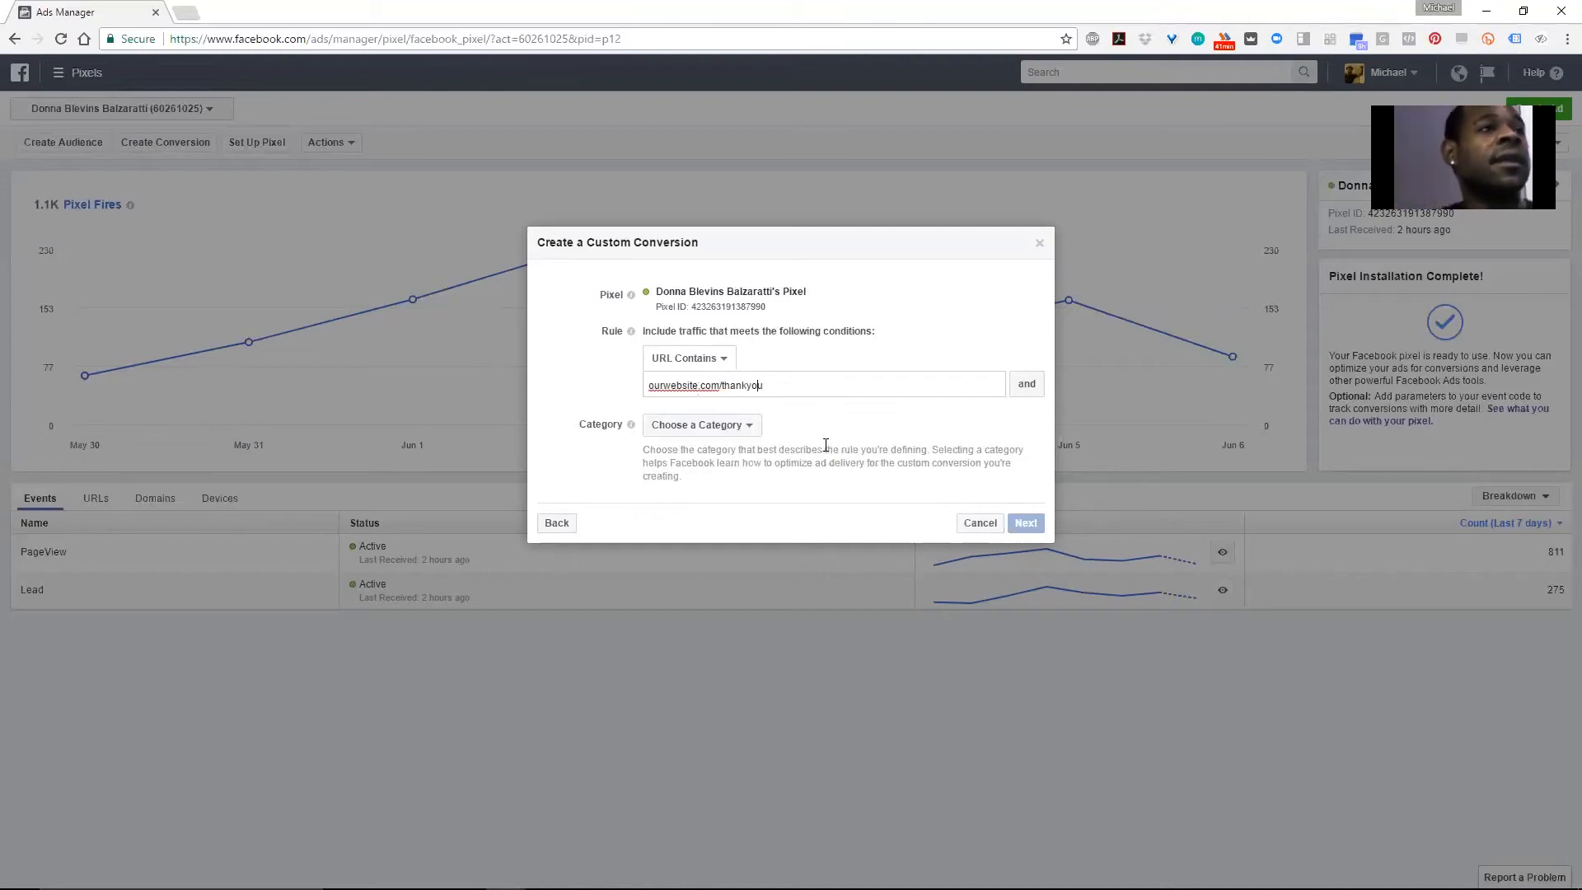
pyautogui.press('Return')
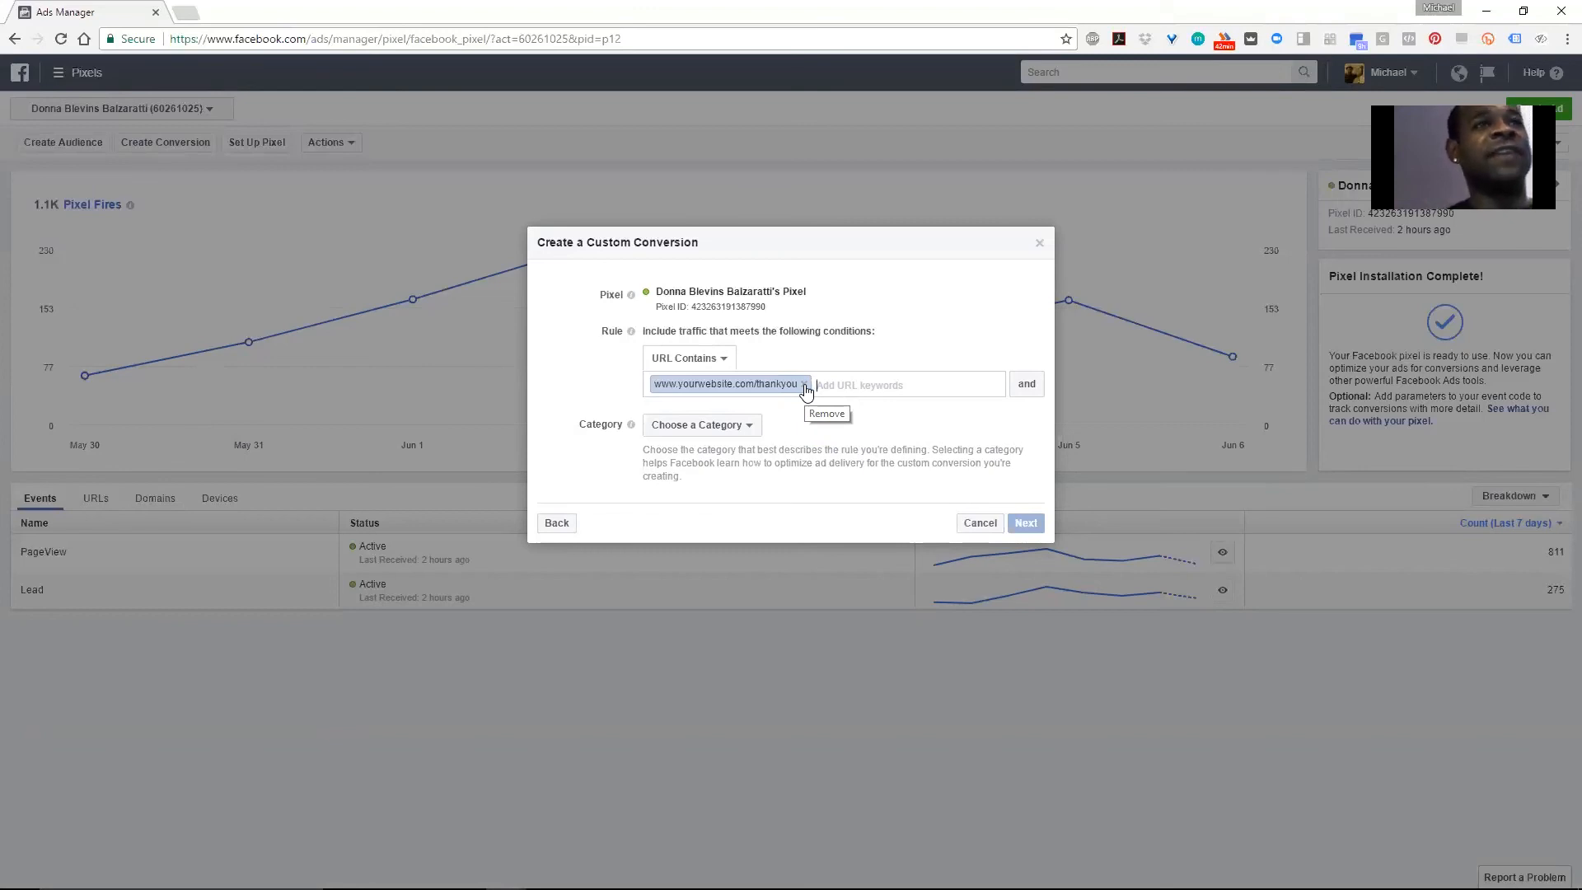
pyautogui.click(1039, 242)
# Return to the Audiences list and start creating a new custom audience
pyautogui.click(82, 73)
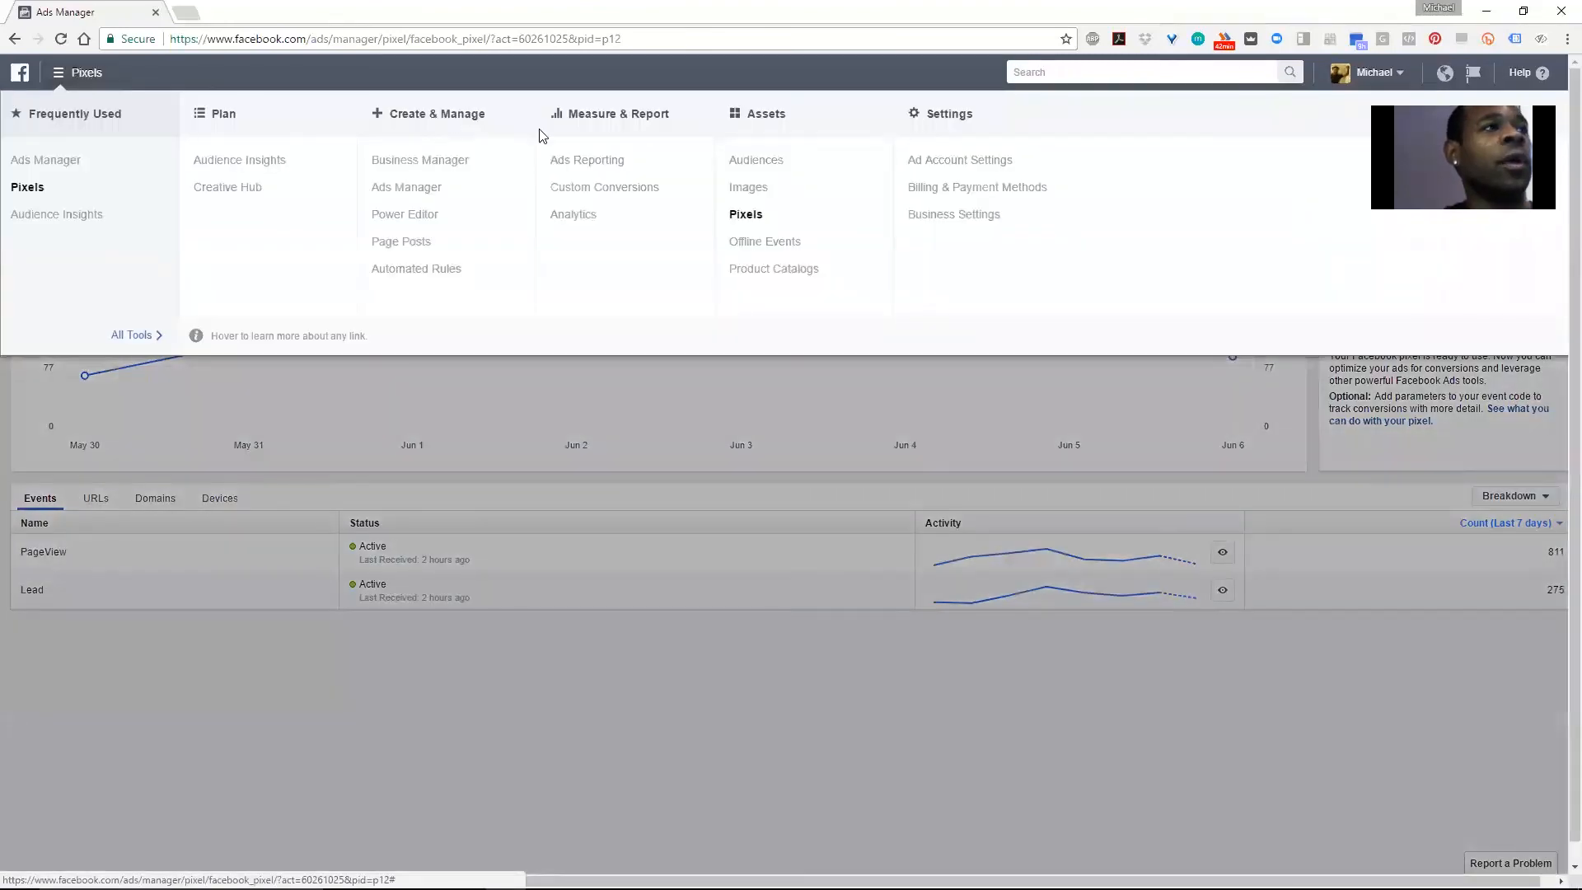
pyautogui.click(757, 162)
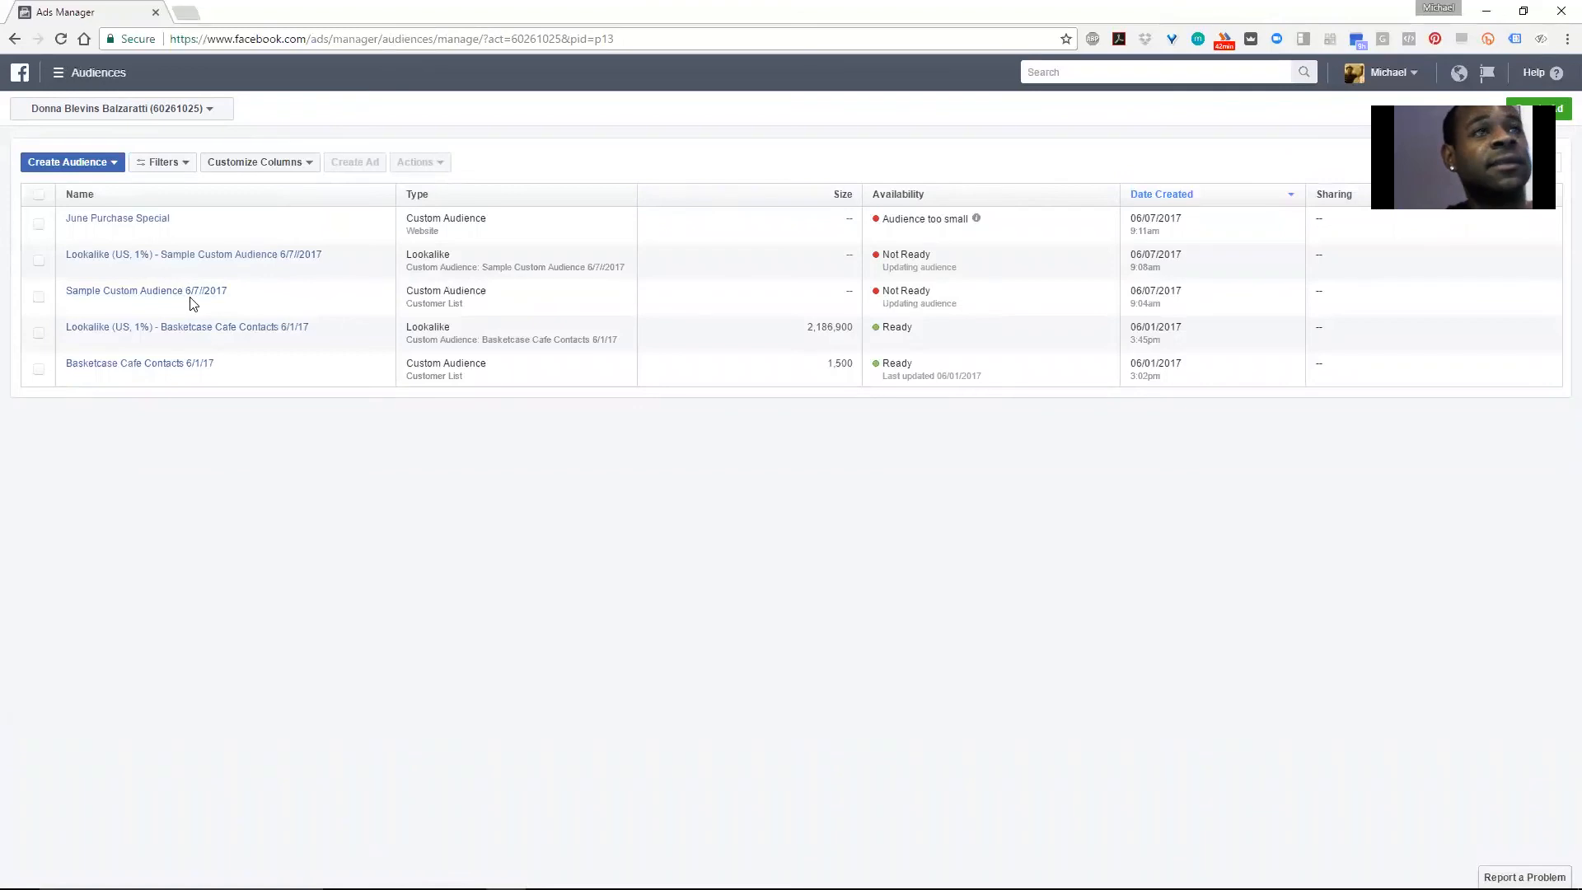
pyautogui.click(89, 161)
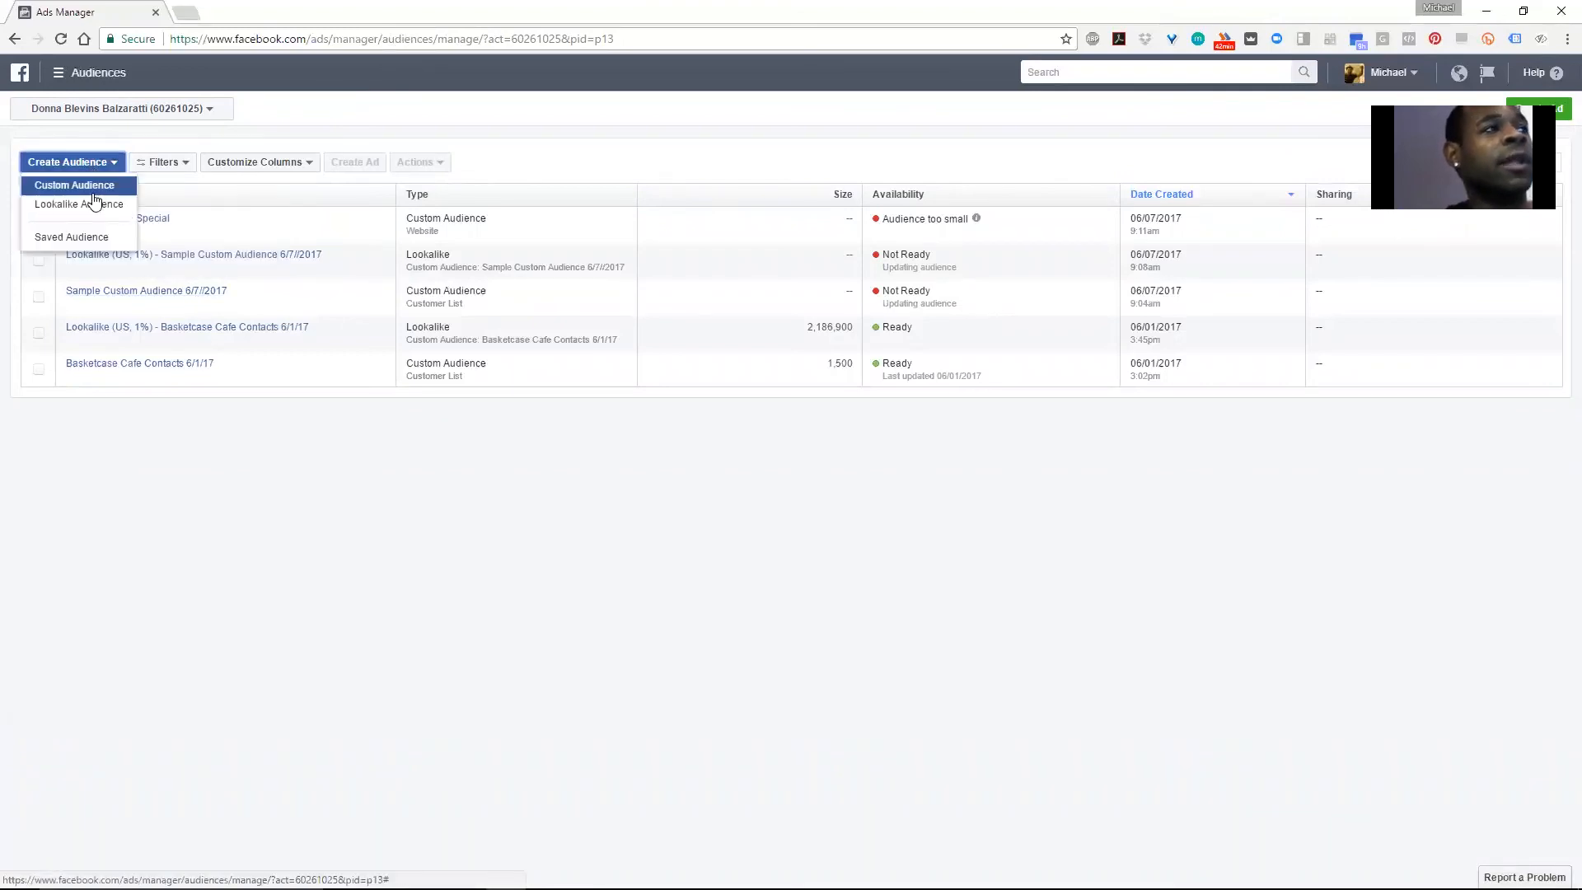
pyautogui.click(96, 193)
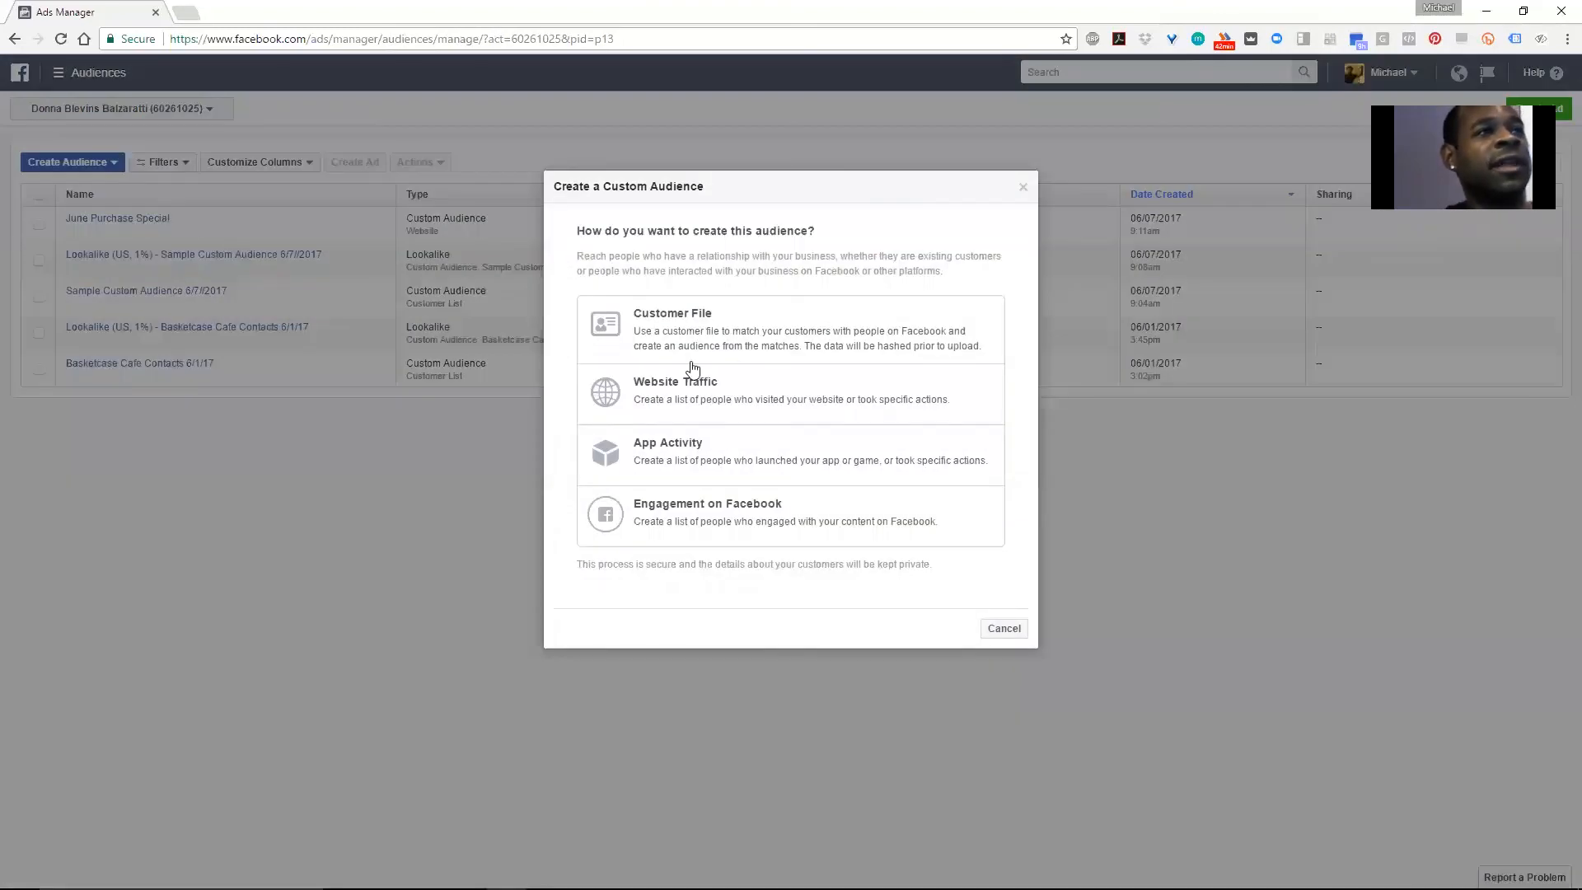